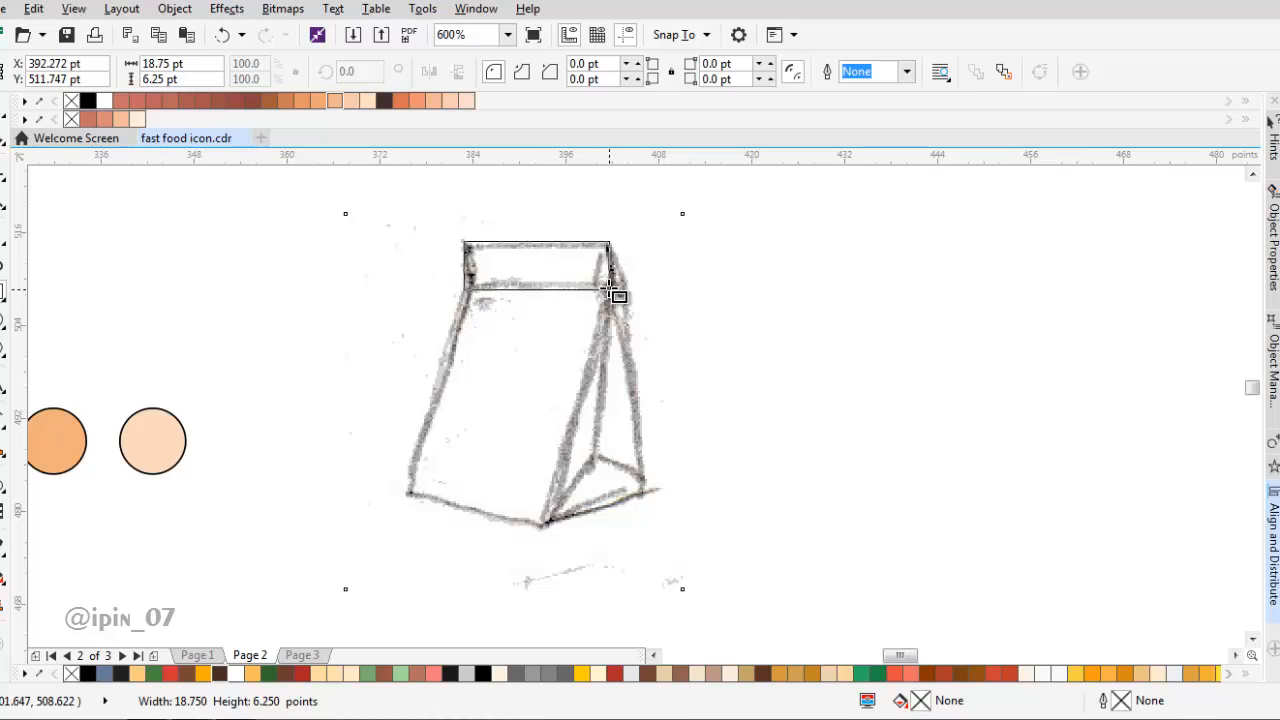
Build the bag's front panel below the flap rectangle, about 30.9 pt high and skewed to follow the sketch's slanted side
{"action": "scroll", "coordinate": [543, 246], "scroll_direction": "up", "scroll_amount": 1}
{"action": "mouse_move", "coordinate": [533, 237]}
{"action": "left_mouse_down"}
{"action": "mouse_move", "coordinate": [534, 274]}
{"action": "mouse_move", "coordinate": [572, 240]}
{"action": "mouse_move", "coordinate": [548, 472]}
{"action": "mouse_move", "coordinate": [540, 487]}
{"action": "mouse_move", "coordinate": [477, 474]}
{"action": "left_mouse_up"}
{"action": "scroll", "coordinate": [543, 277], "scroll_direction": "down", "scroll_amount": 2}
{"action": "scroll", "coordinate": [572, 240], "scroll_direction": "up", "scroll_amount": 1}
{"action": "left_click", "coordinate": [540, 451]}
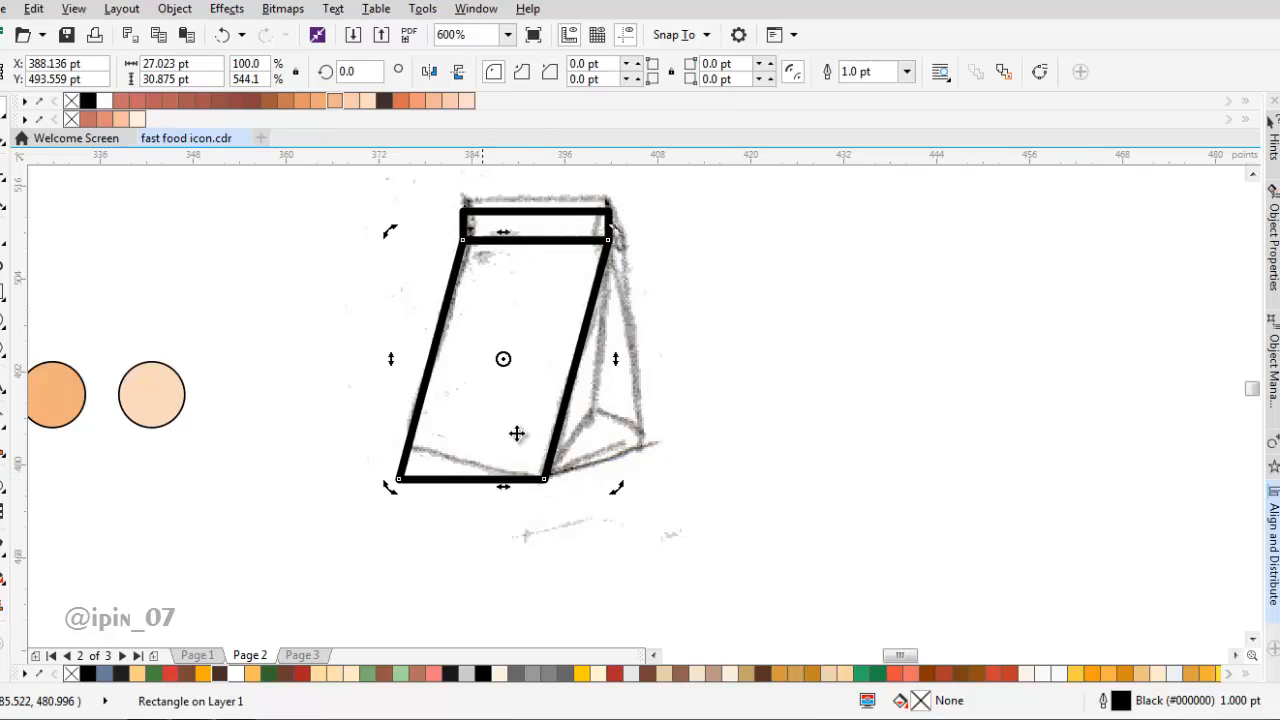
Move the sketch bitmap away from the traced outlines and undo the move
{"action": "left_click", "coordinate": [637, 284]}
{"action": "scroll", "coordinate": [585, 342], "scroll_direction": "down", "scroll_amount": 4}
{"action": "left_click_drag", "start_coordinate": [583, 342], "coordinate": [748, 360]}
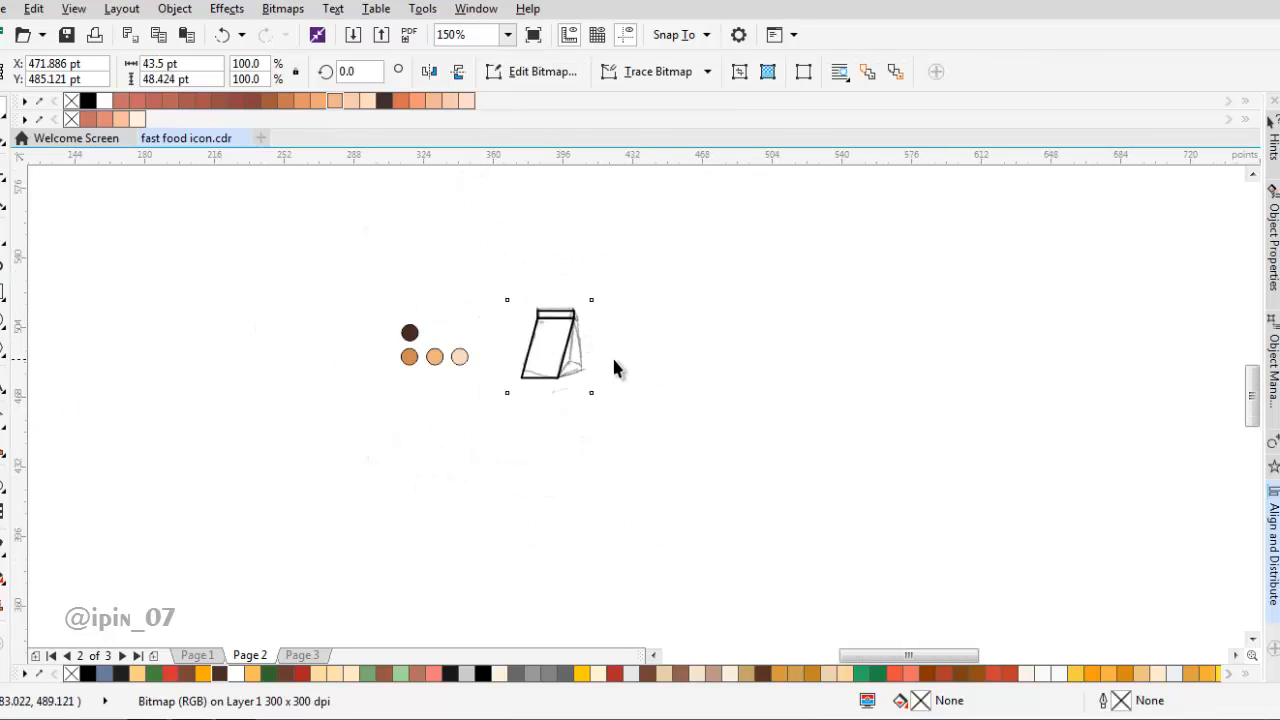
{"action": "scroll", "coordinate": [614, 366], "scroll_direction": "up", "scroll_amount": 2}
{"action": "key", "text": "ctrl+z"}
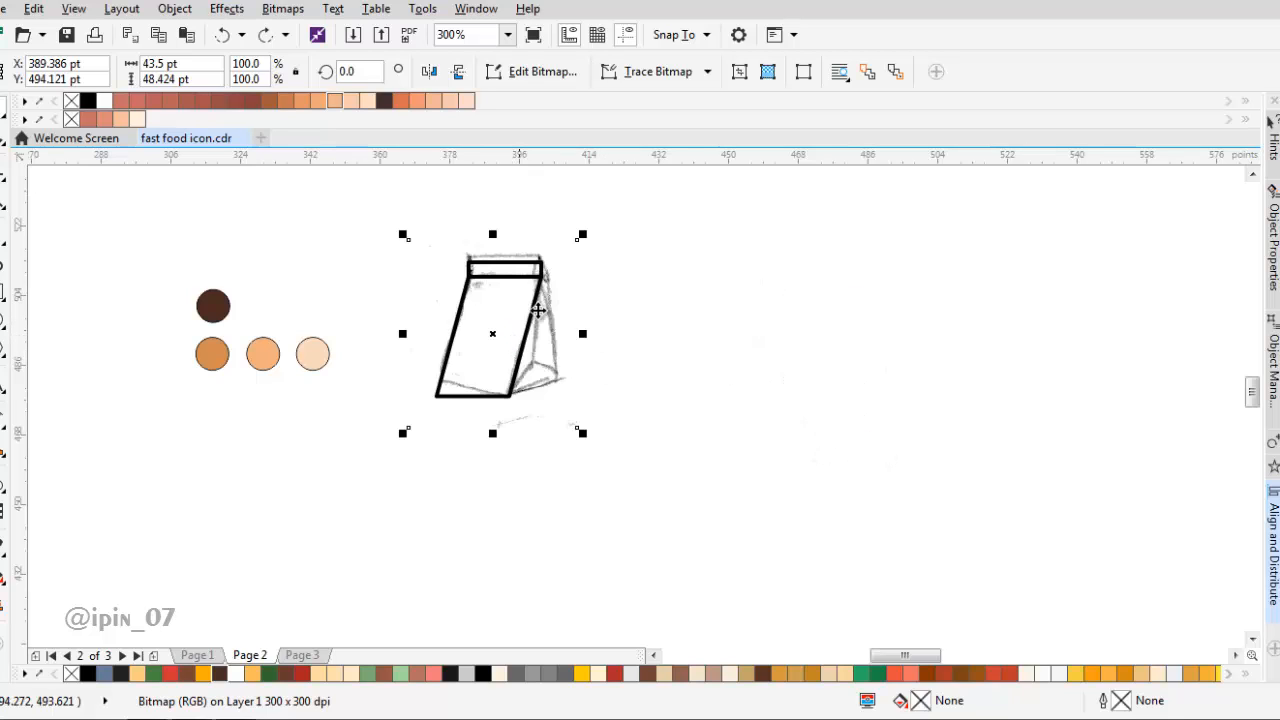
{"action": "scroll", "coordinate": [541, 310], "scroll_direction": "up", "scroll_amount": 2}
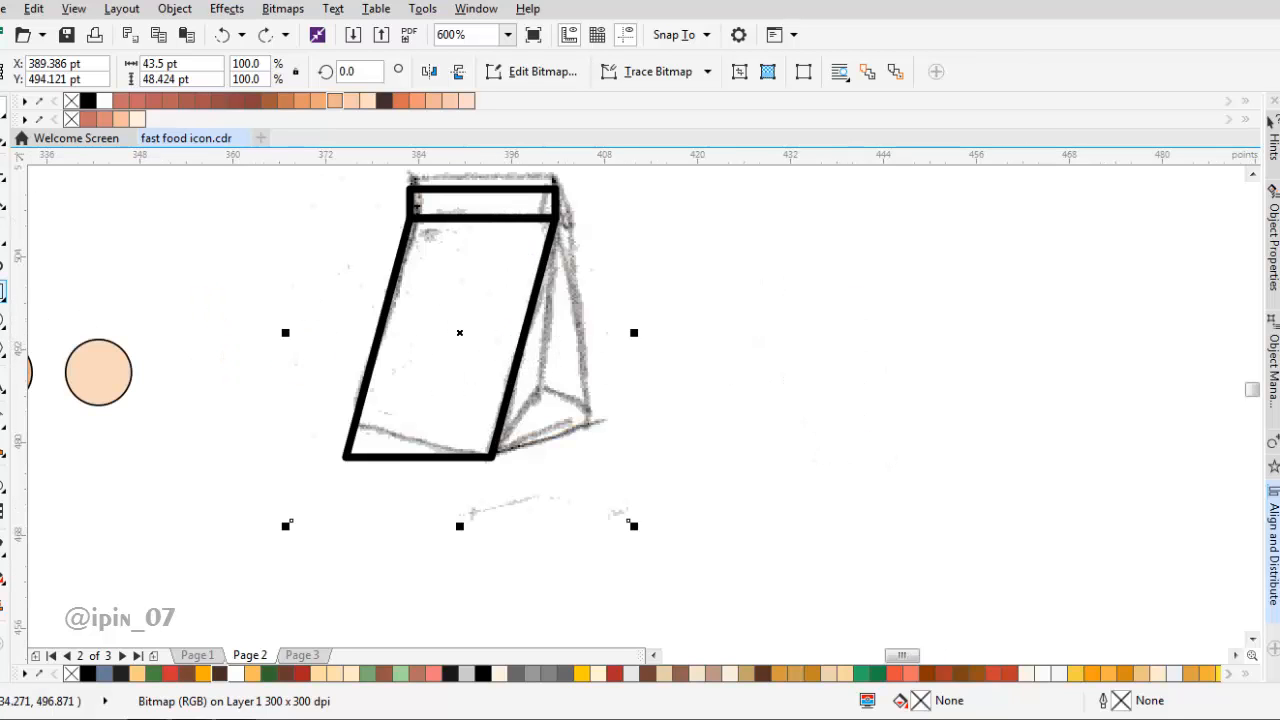
{"action": "key", "text": "F6"}
{"action": "left_click_drag", "start_coordinate": [421, 317], "coordinate": [496, 424]}
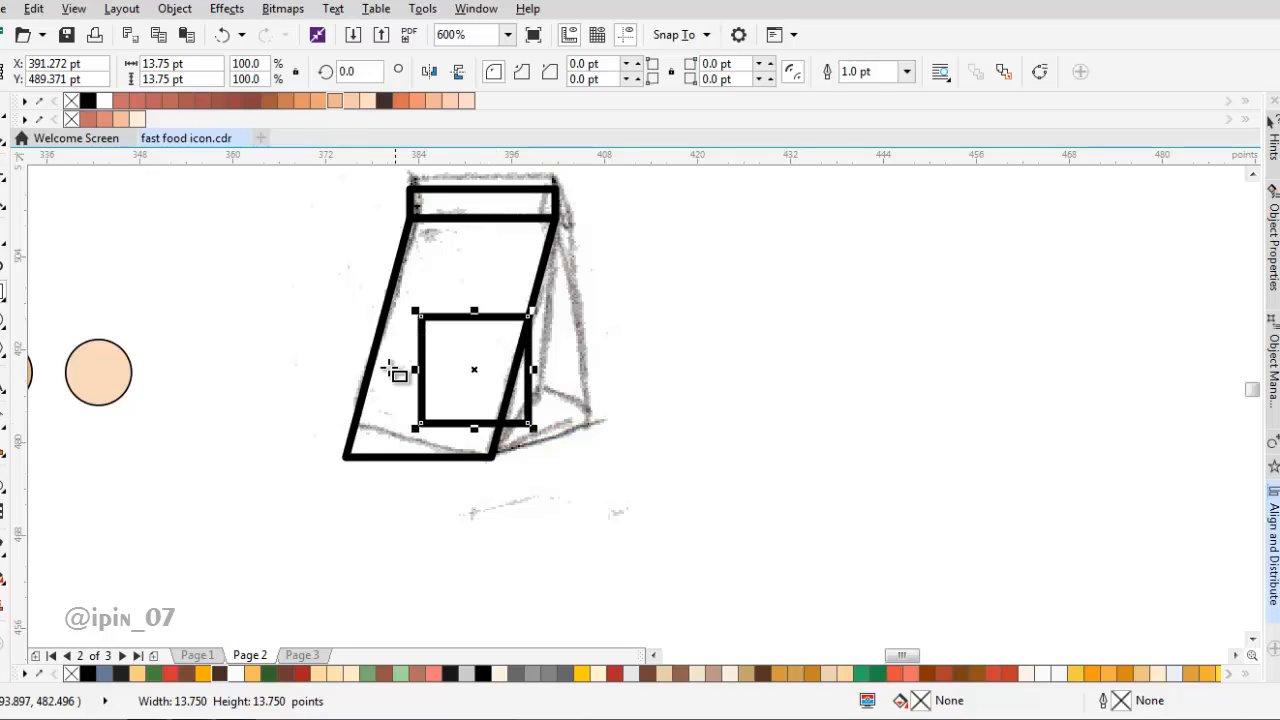
{"action": "key", "text": "ctrl+z"}
Try a straight Pen line for the bag's outer side edge, from the front panel's upper right corner to the sketch's lower right corner
{"action": "left_click", "coordinate": [3, 238]}
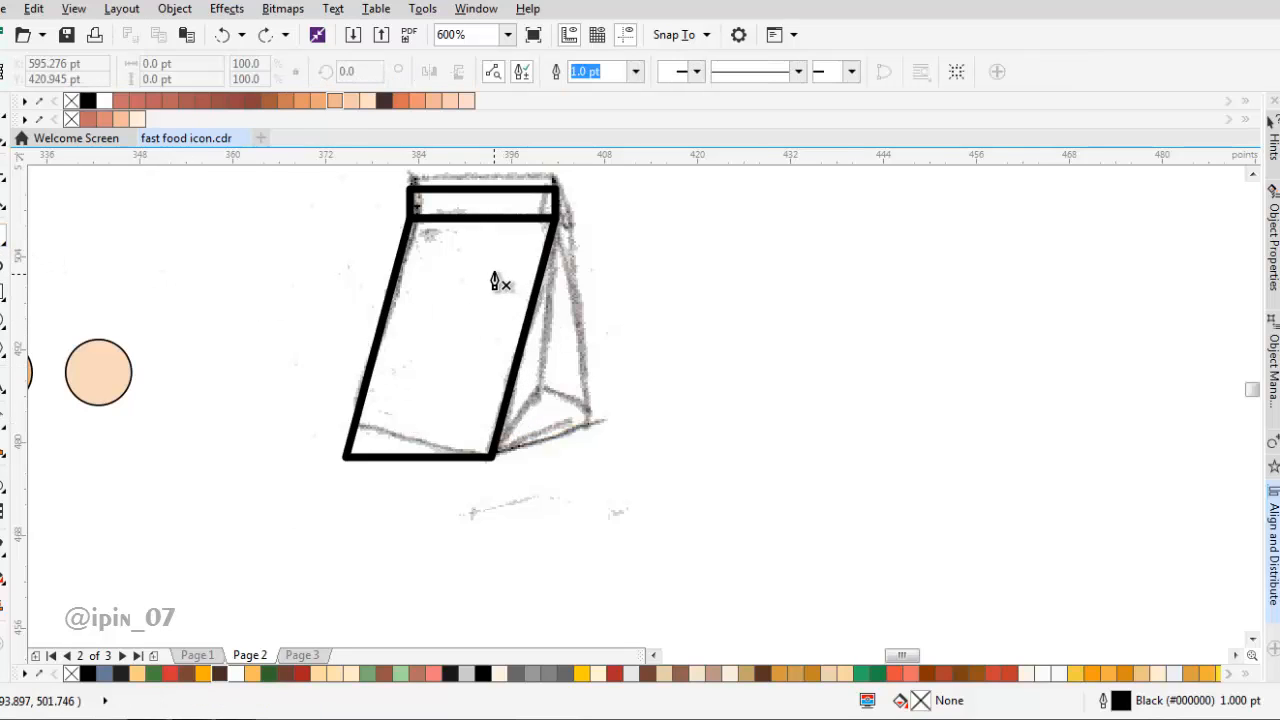
{"action": "key", "text": "space"}
{"action": "left_click", "coordinate": [512, 202]}
{"action": "left_click", "coordinate": [543, 270]}
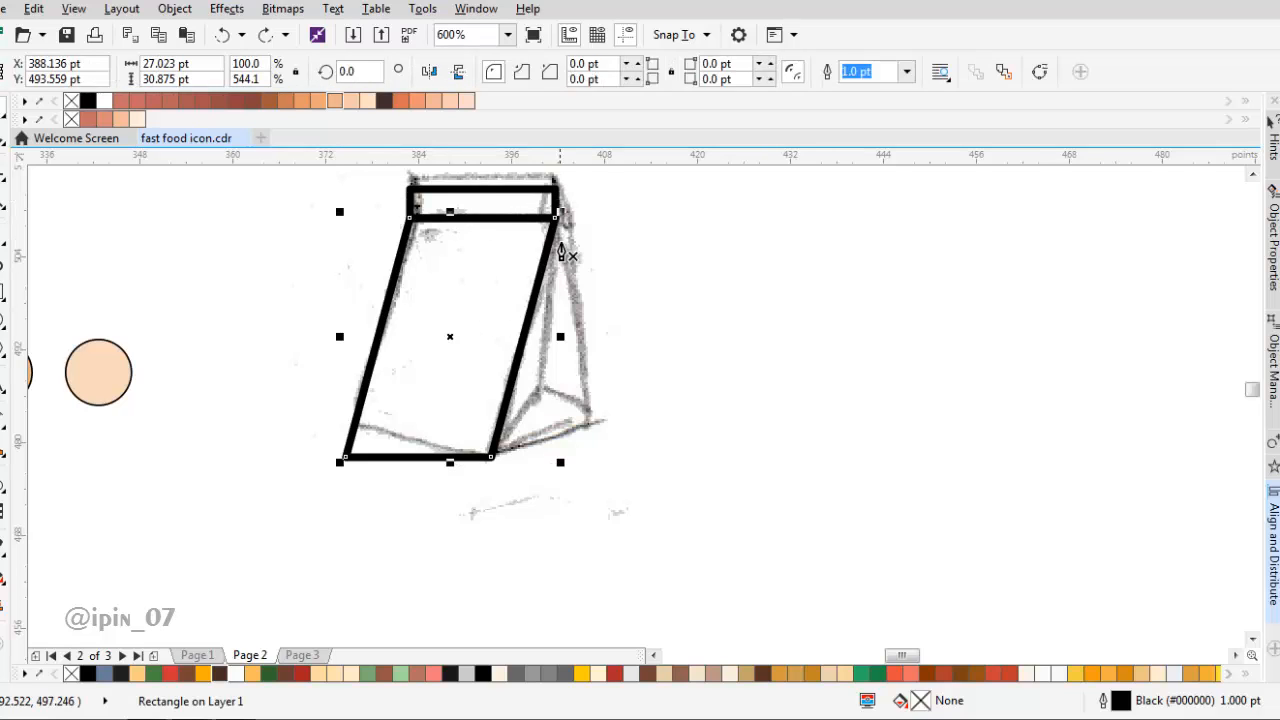
{"action": "key", "text": "space"}
{"action": "left_click", "coordinate": [557, 222]}
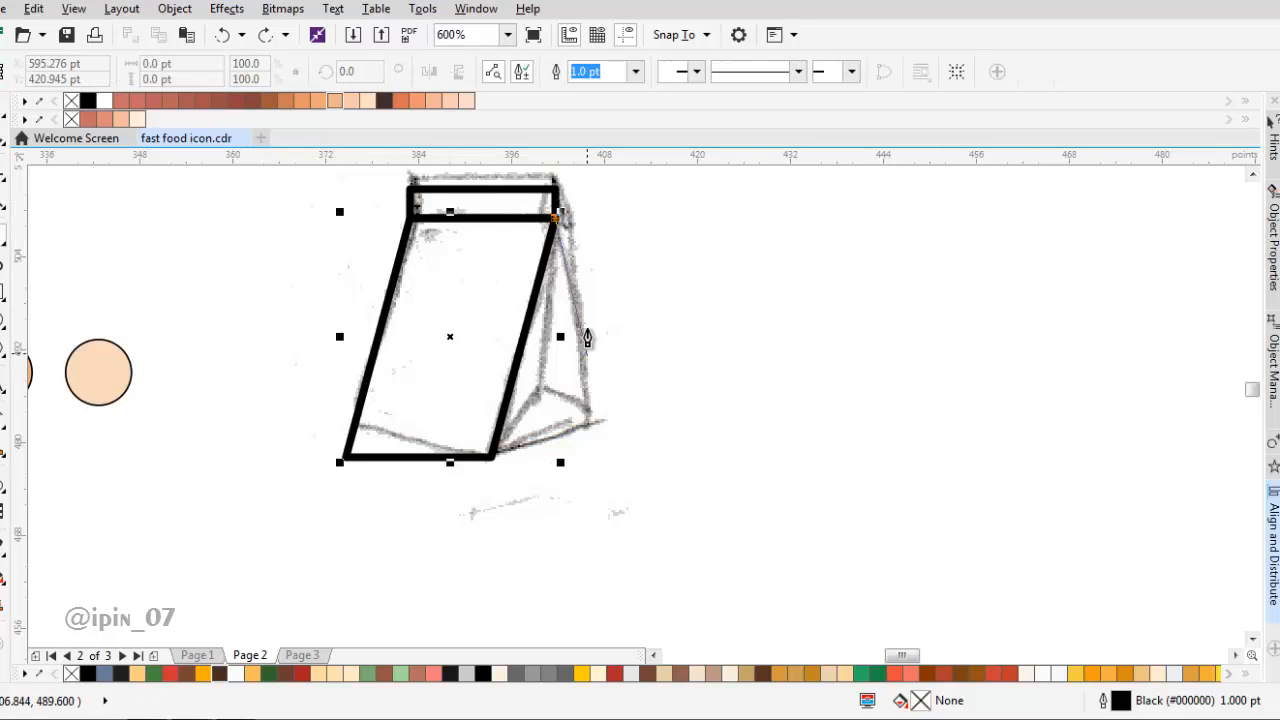
{"action": "left_click", "coordinate": [605, 423]}
{"action": "key", "text": "Escape"}
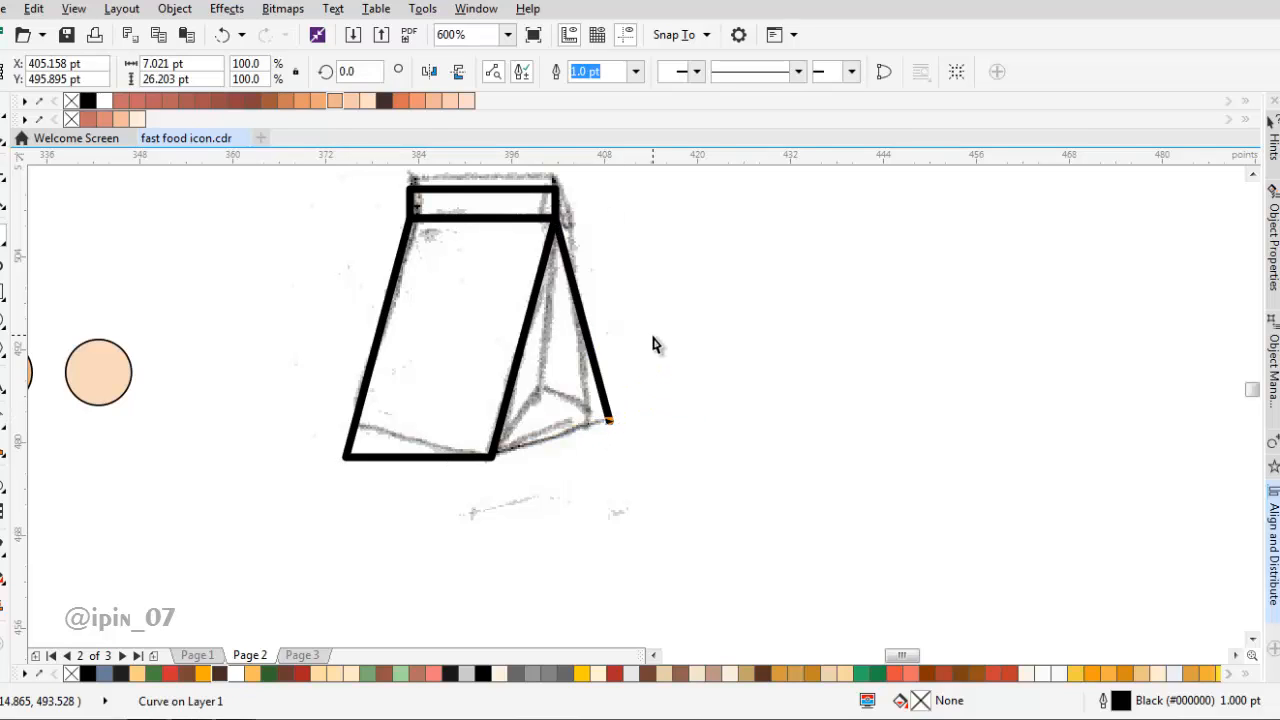
{"action": "key", "text": "ctrl+z"}
Draw a square over the bag's lower half, rotate it 45° into a diamond about 24 pt wide, and place it at the front panel's lower right corner
{"action": "key", "text": "space"}
{"action": "left_click", "coordinate": [560, 375]}
{"action": "scroll", "coordinate": [560, 375], "scroll_direction": "down", "scroll_amount": 3}
{"action": "scroll", "coordinate": [507, 410], "scroll_direction": "up", "scroll_amount": 2}
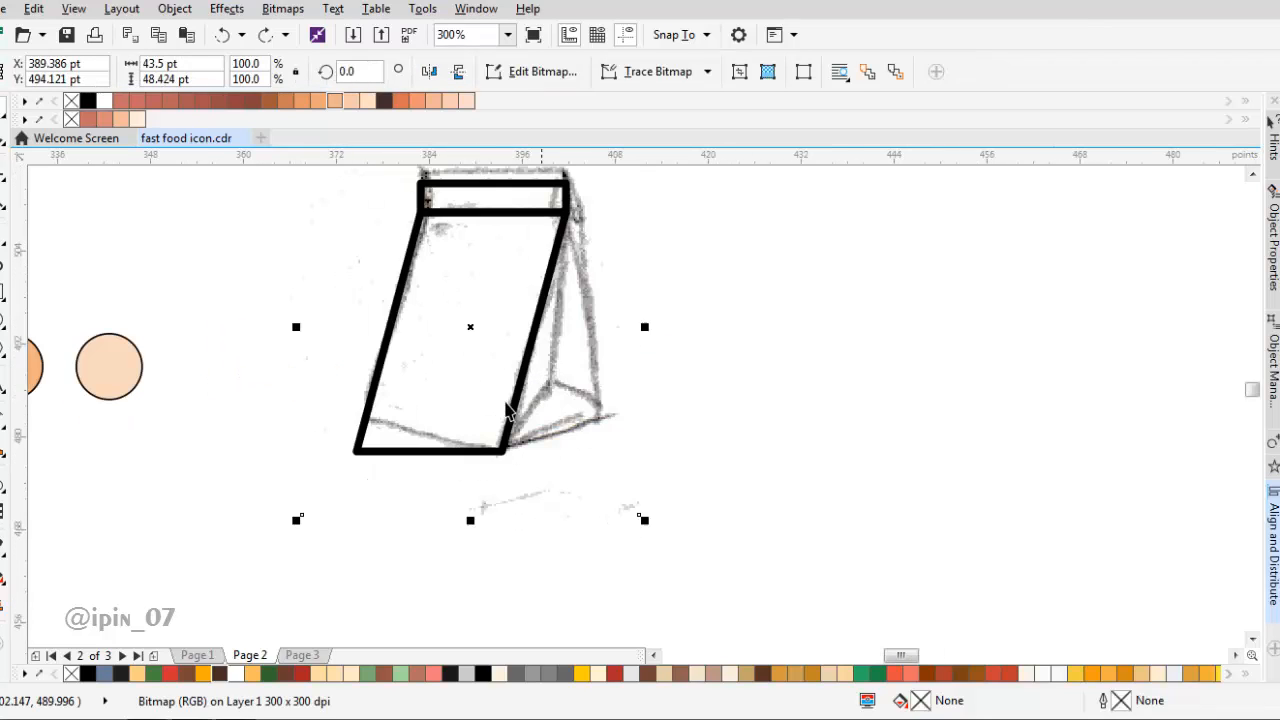
{"action": "left_click", "coordinate": [3, 295]}
{"action": "mouse_move", "coordinate": [436, 291]}
{"action": "left_mouse_down"}
{"action": "mouse_move", "coordinate": [523, 409]}
{"action": "mouse_move", "coordinate": [569, 421]}
{"action": "left_mouse_up"}
{"action": "key", "text": "space"}
{"action": "left_click", "coordinate": [484, 335]}
{"action": "left_click_drag", "start_coordinate": [584, 288], "coordinate": [493, 277]}
{"action": "left_click_drag", "start_coordinate": [590, 275], "coordinate": [614, 274]}
{"action": "left_click", "coordinate": [515, 312]}
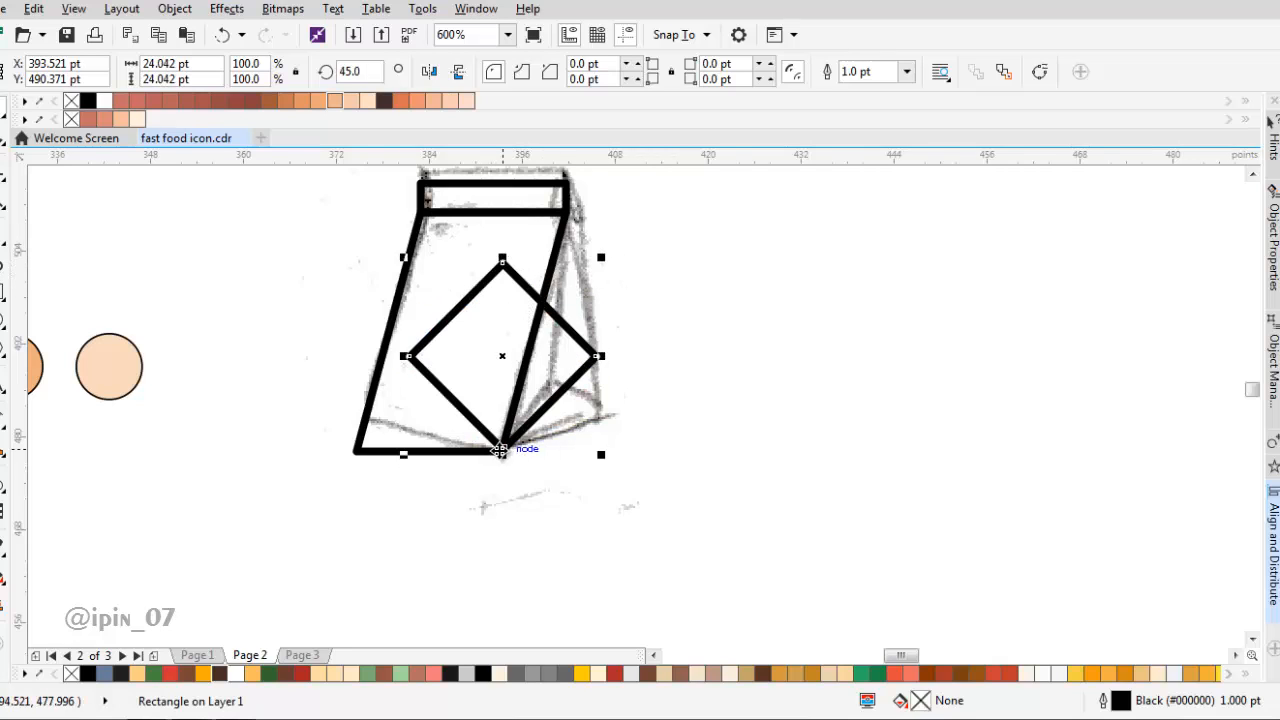
Align the diamond's lowest point with the front panel's lower right corner and resize the diamond to about 43.6 by 13.4 pt
{"action": "scroll", "coordinate": [500, 450], "scroll_direction": "up", "scroll_amount": 2}
{"action": "left_click_drag", "start_coordinate": [540, 425], "coordinate": [509, 452]}
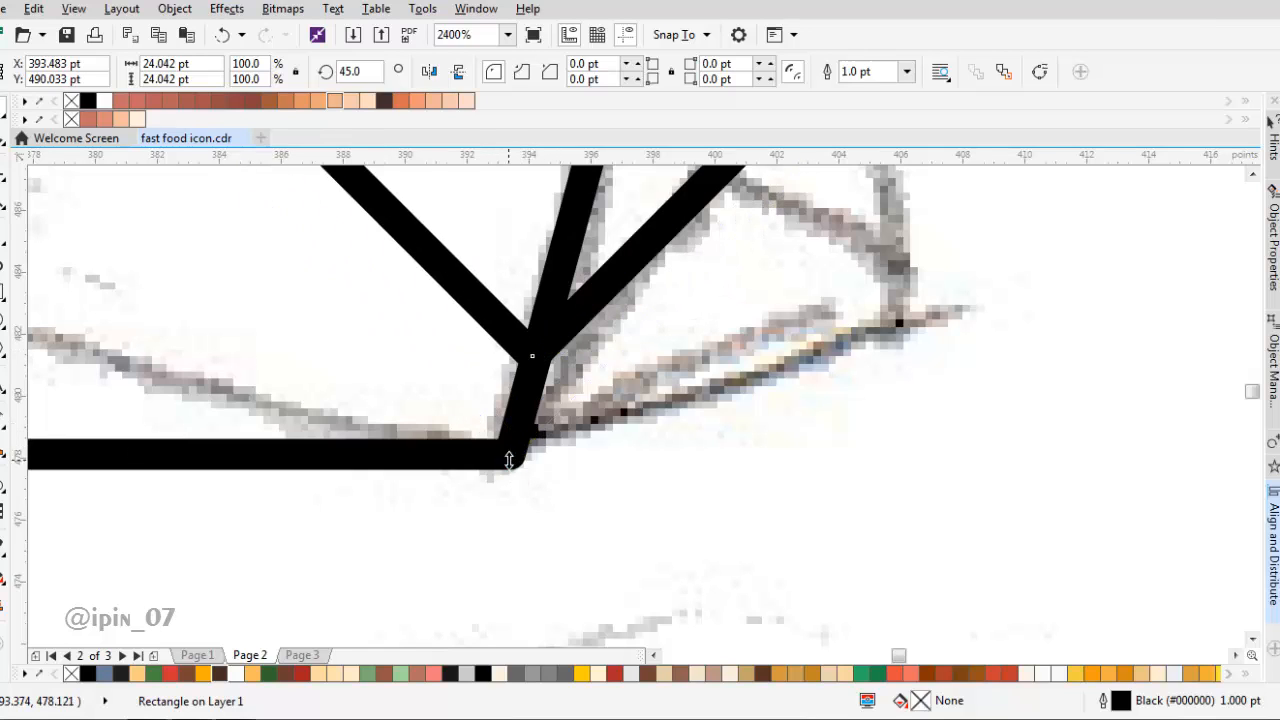
{"action": "scroll", "coordinate": [515, 458], "scroll_direction": "down", "scroll_amount": 2}
{"action": "left_click_drag", "start_coordinate": [533, 336], "coordinate": [537, 388]}
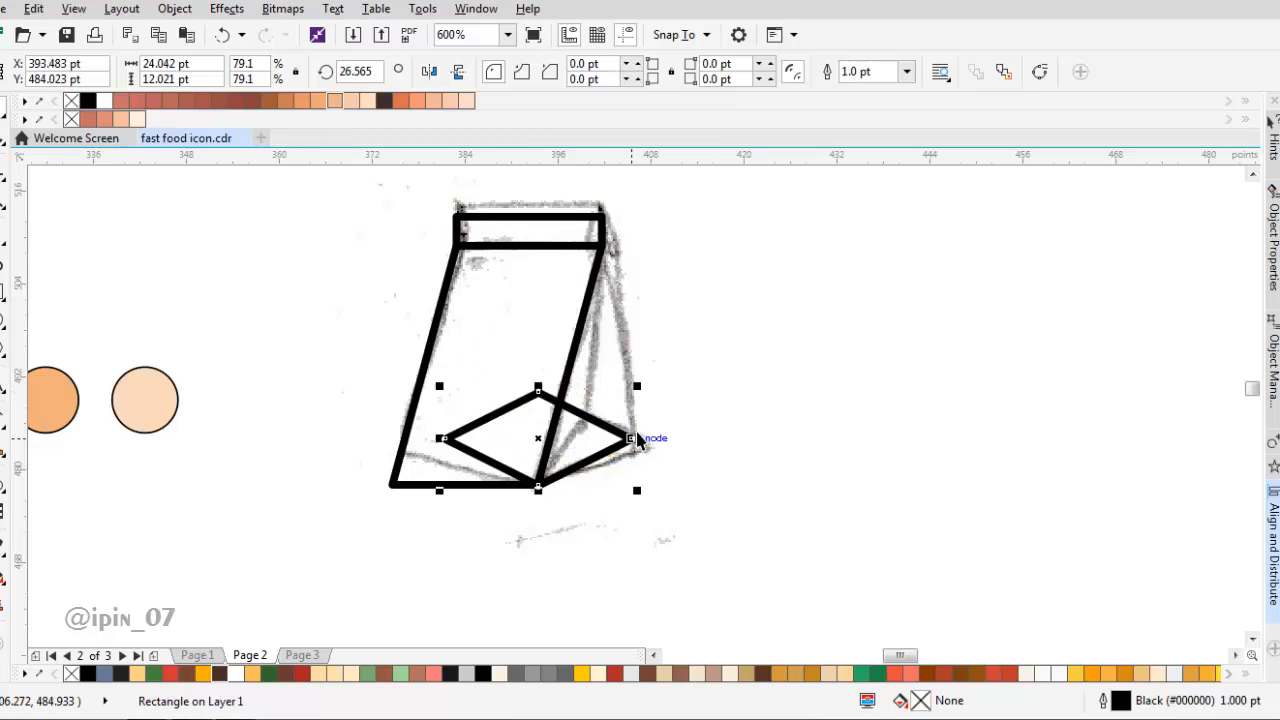
{"action": "left_click_drag", "start_coordinate": [635, 438], "coordinate": [714, 438]}
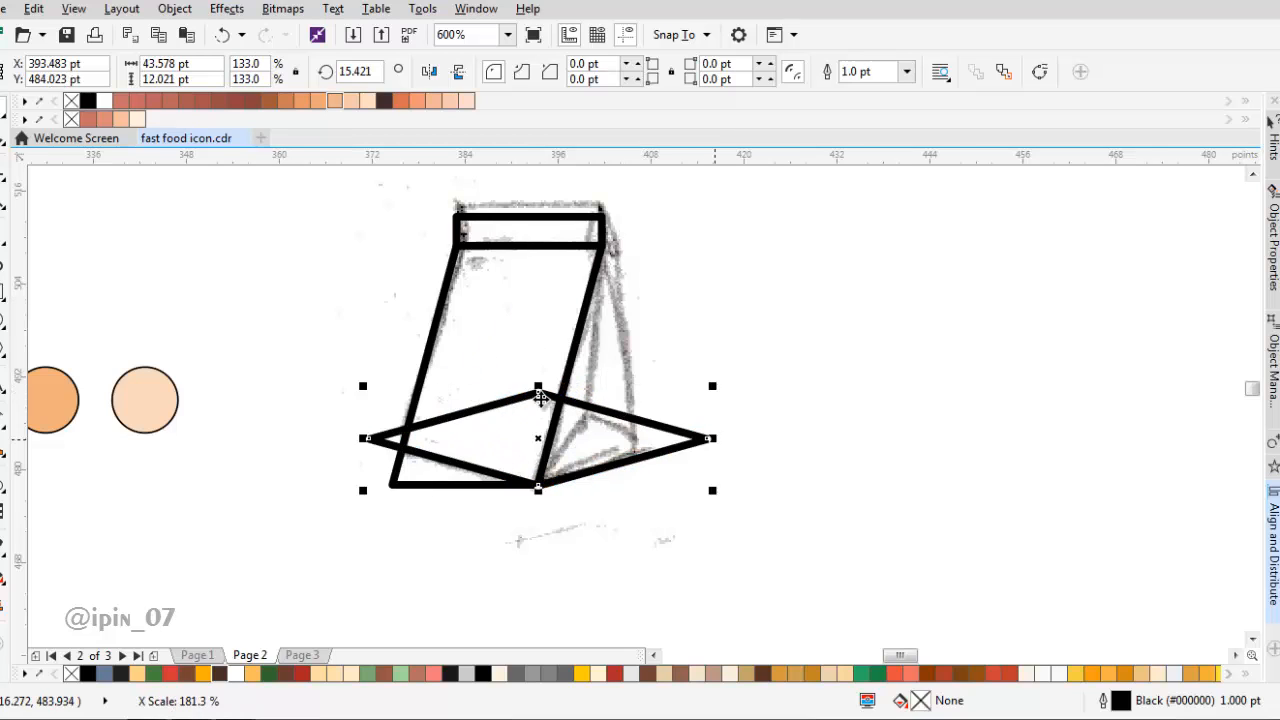
{"action": "scroll", "coordinate": [530, 395], "scroll_direction": "up", "scroll_amount": 1}
{"action": "left_click_drag", "start_coordinate": [551, 381], "coordinate": [551, 360]}
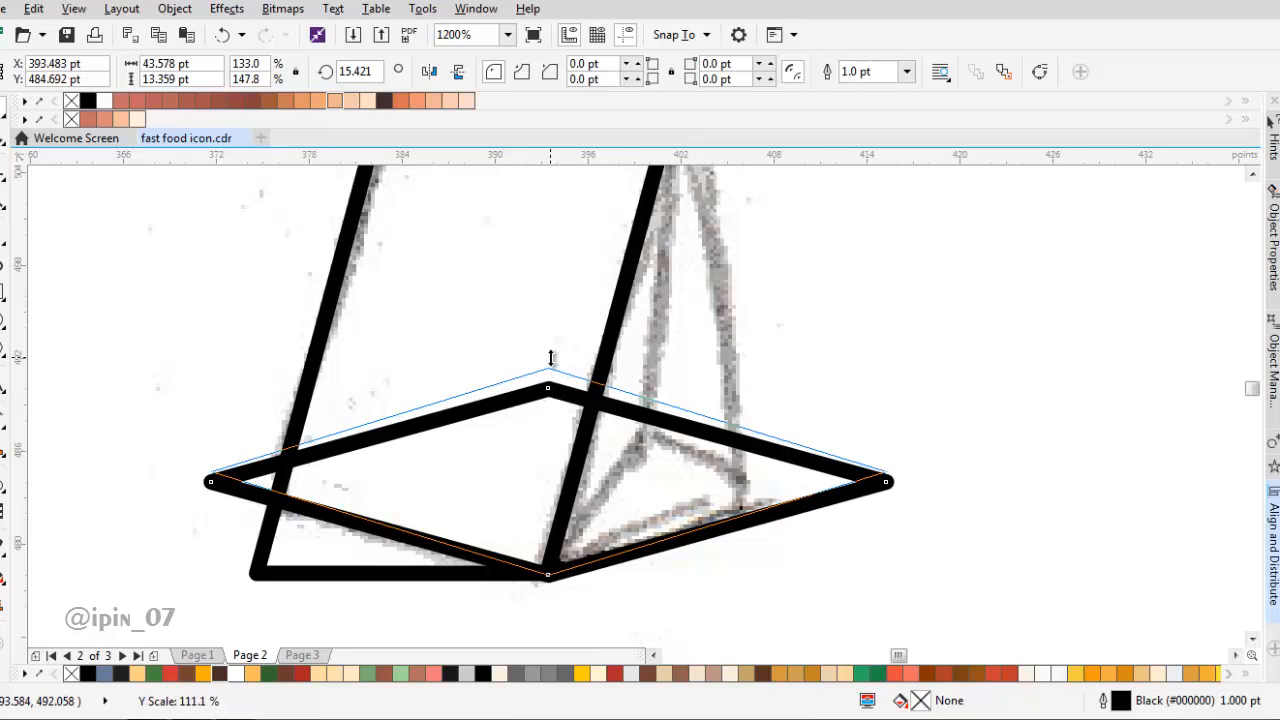
{"action": "scroll", "coordinate": [545, 330], "scroll_direction": "down", "scroll_amount": 2}
{"action": "scroll", "coordinate": [540, 325], "scroll_direction": "up", "scroll_amount": 1}
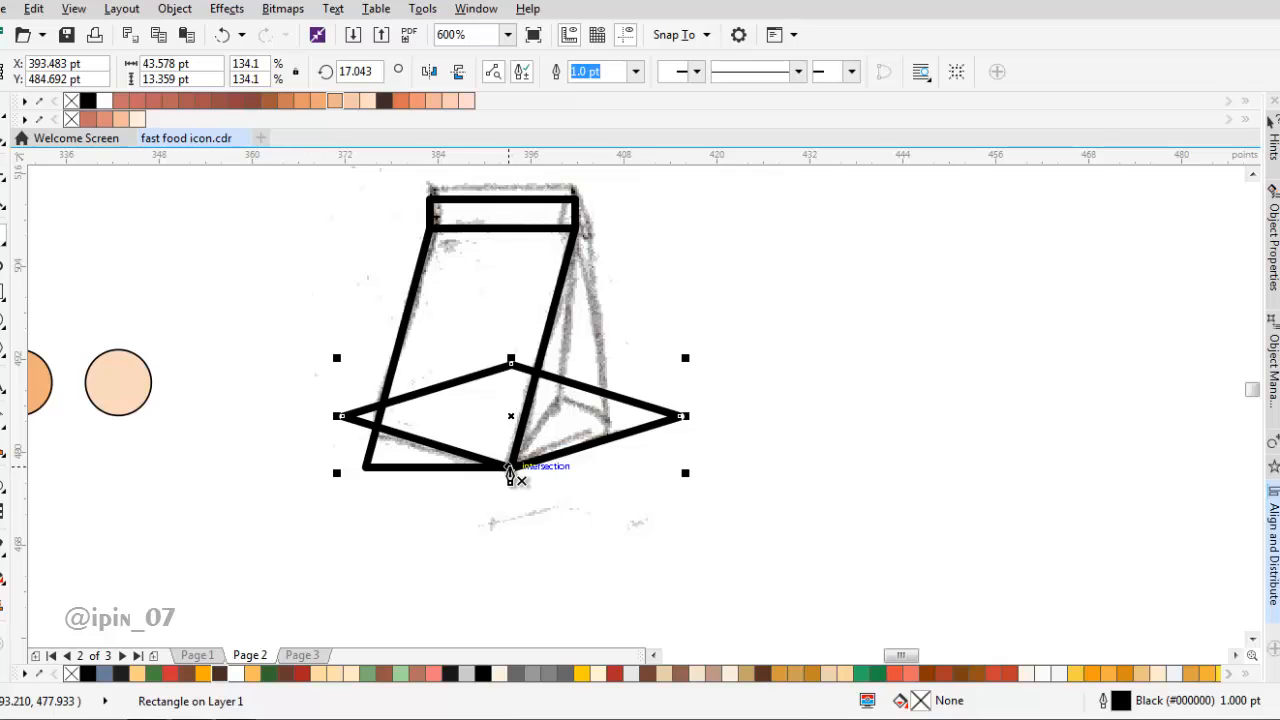
Try a Pen line along the diamond's lower right edge, and delete both the line and the diamond
{"action": "left_click", "coordinate": [511, 467]}
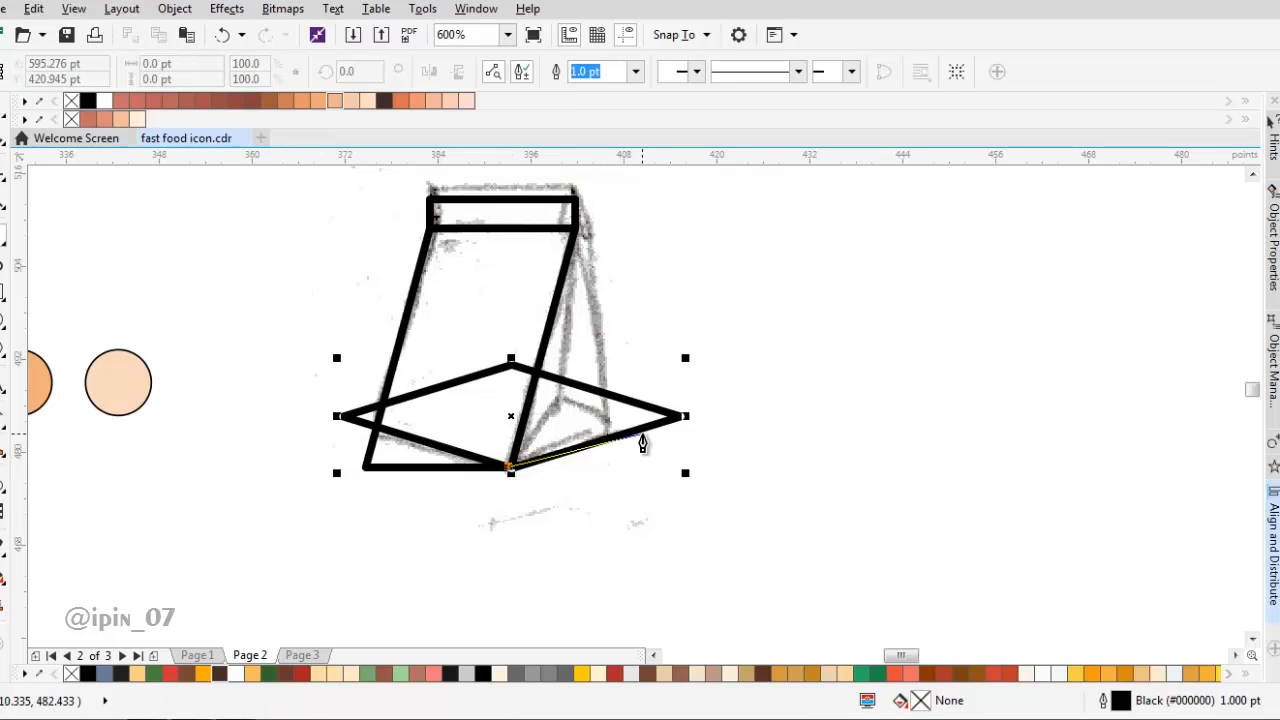
{"action": "left_click", "coordinate": [635, 457]}
{"action": "key", "text": "space"}
{"action": "key", "text": "Delete"}
{"action": "left_click_drag", "start_coordinate": [614, 411], "coordinate": [727, 503]}
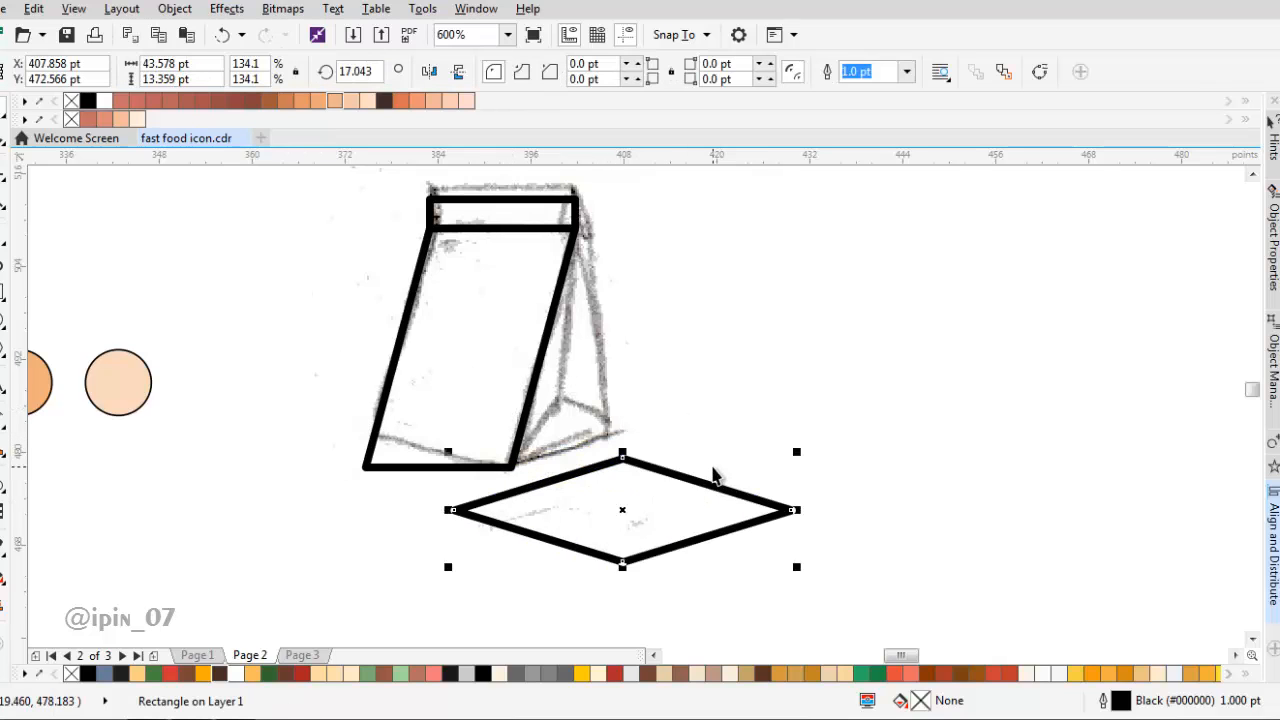
{"action": "key", "text": "Delete"}
Draw a Pen path from the front panel's lower right corner along the sketched base and up to the flap, about 13.4 by 31.1 pt
{"action": "scroll", "coordinate": [582, 483], "scroll_direction": "up", "scroll_amount": 2}
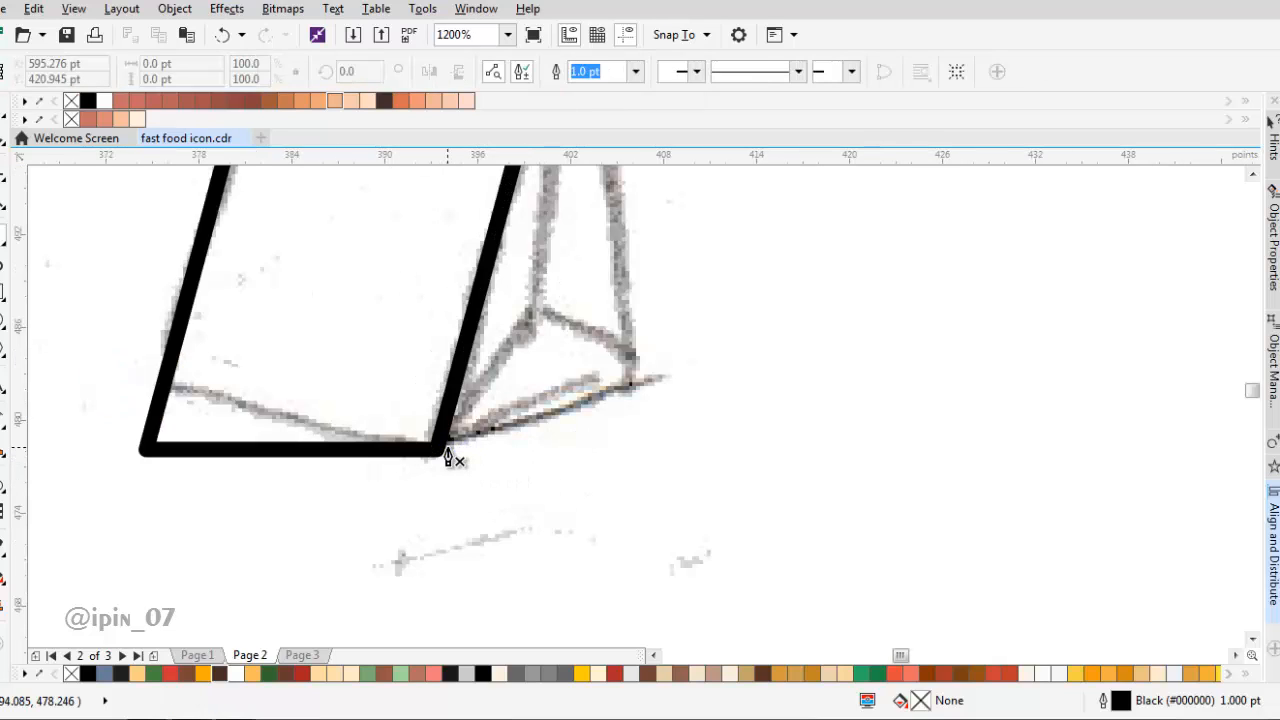
{"action": "left_click", "coordinate": [438, 450]}
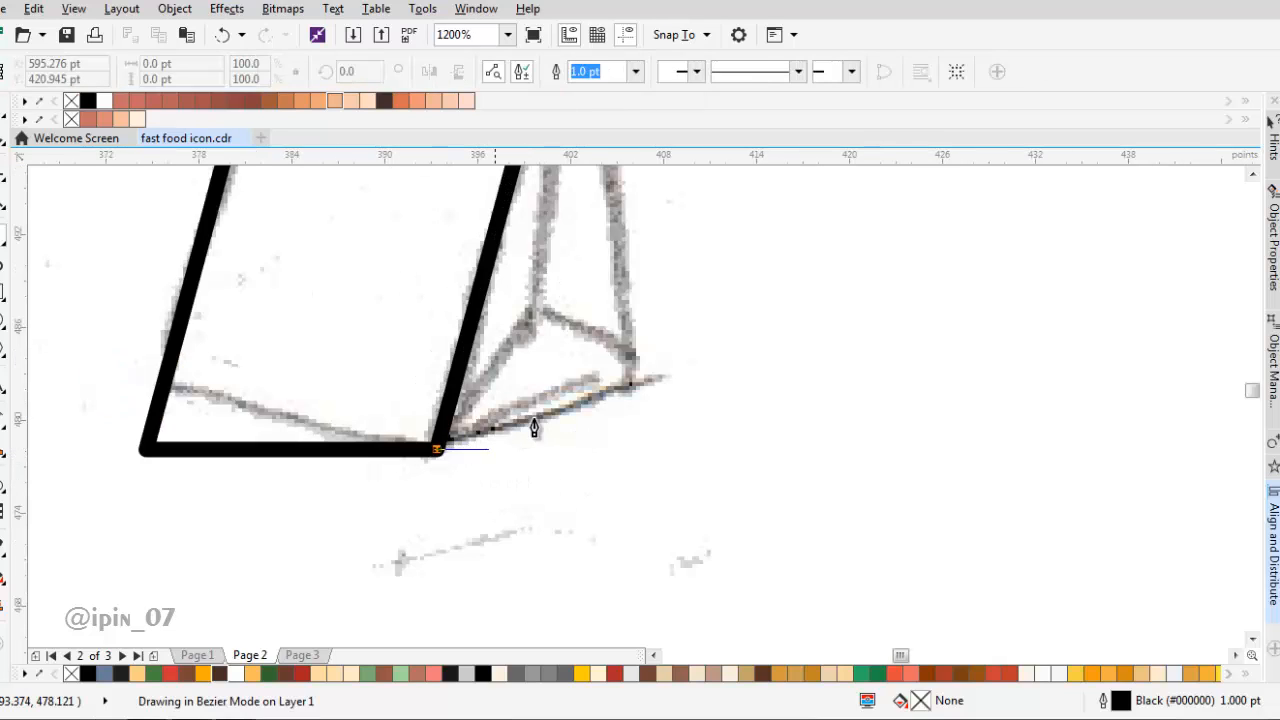
{"action": "left_click", "coordinate": [642, 393]}
{"action": "scroll", "coordinate": [642, 393], "scroll_direction": "down", "scroll_amount": 2}
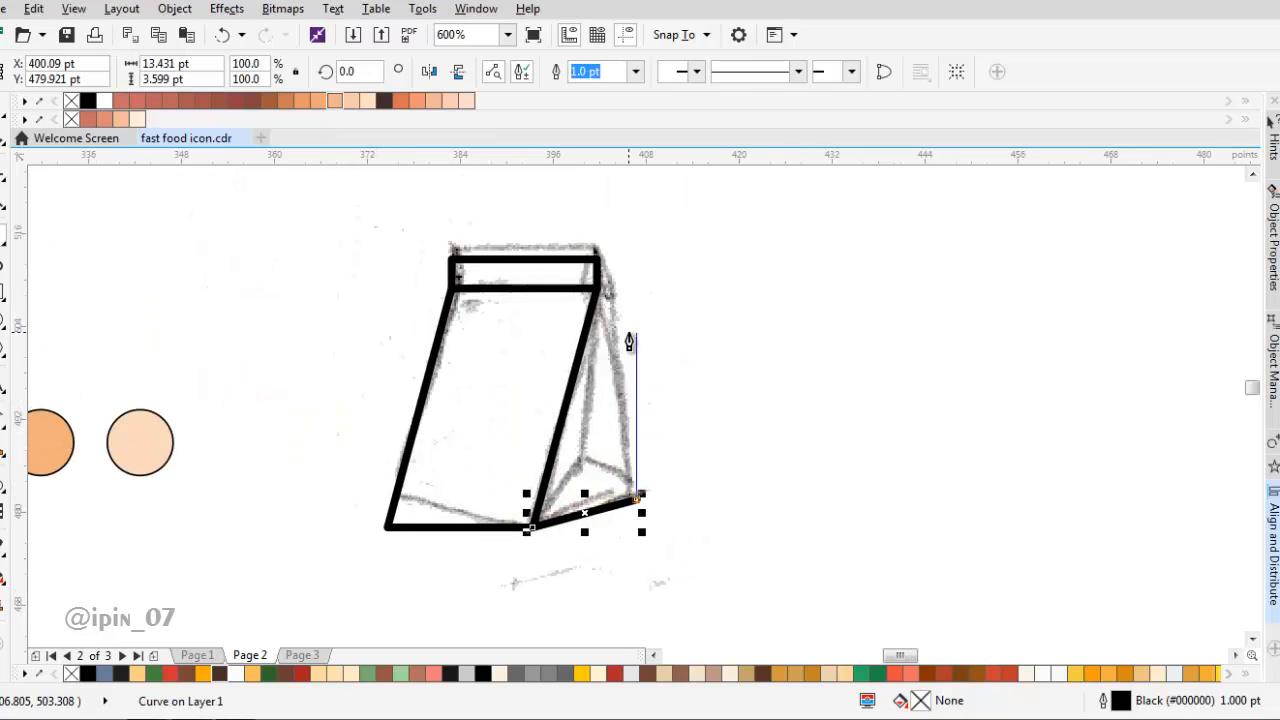
{"action": "left_click", "coordinate": [574, 289]}
{"action": "key", "text": "space"}
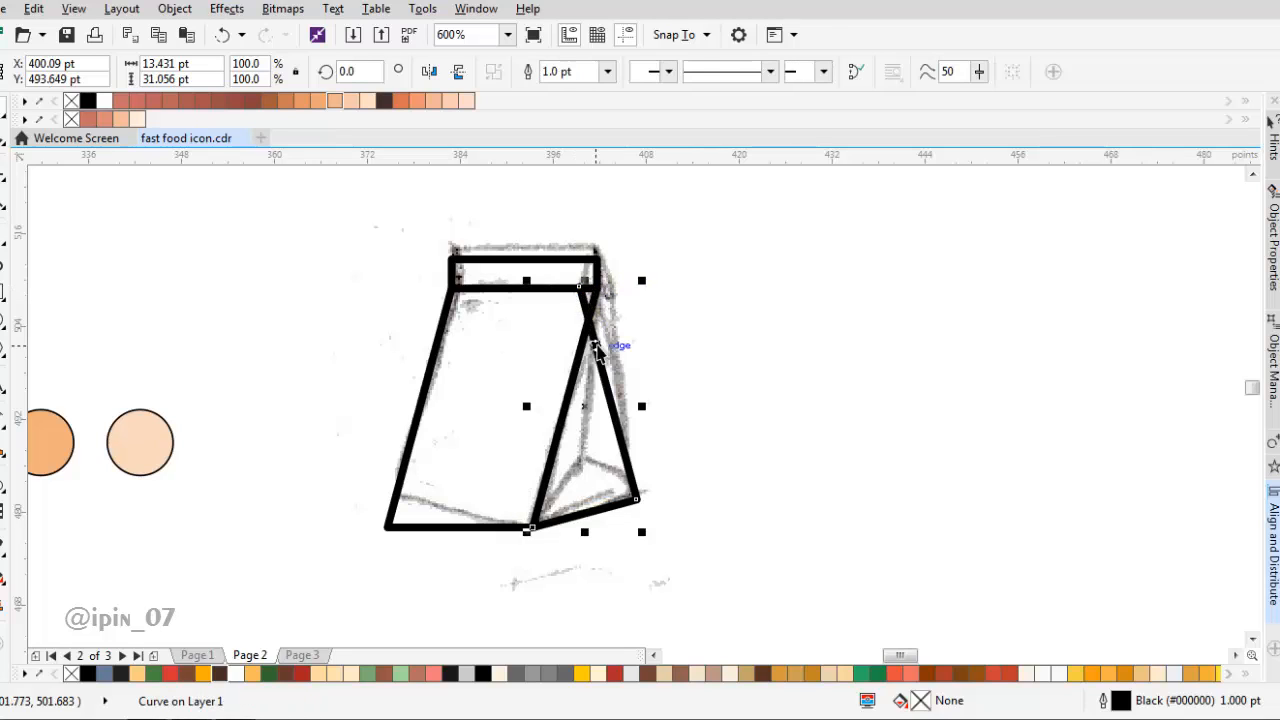
Move the side path's top node onto the corner where the flap and front panel meet
{"action": "key", "text": "F10"}
{"action": "left_click_drag", "start_coordinate": [650, 410], "coordinate": [557, 271]}
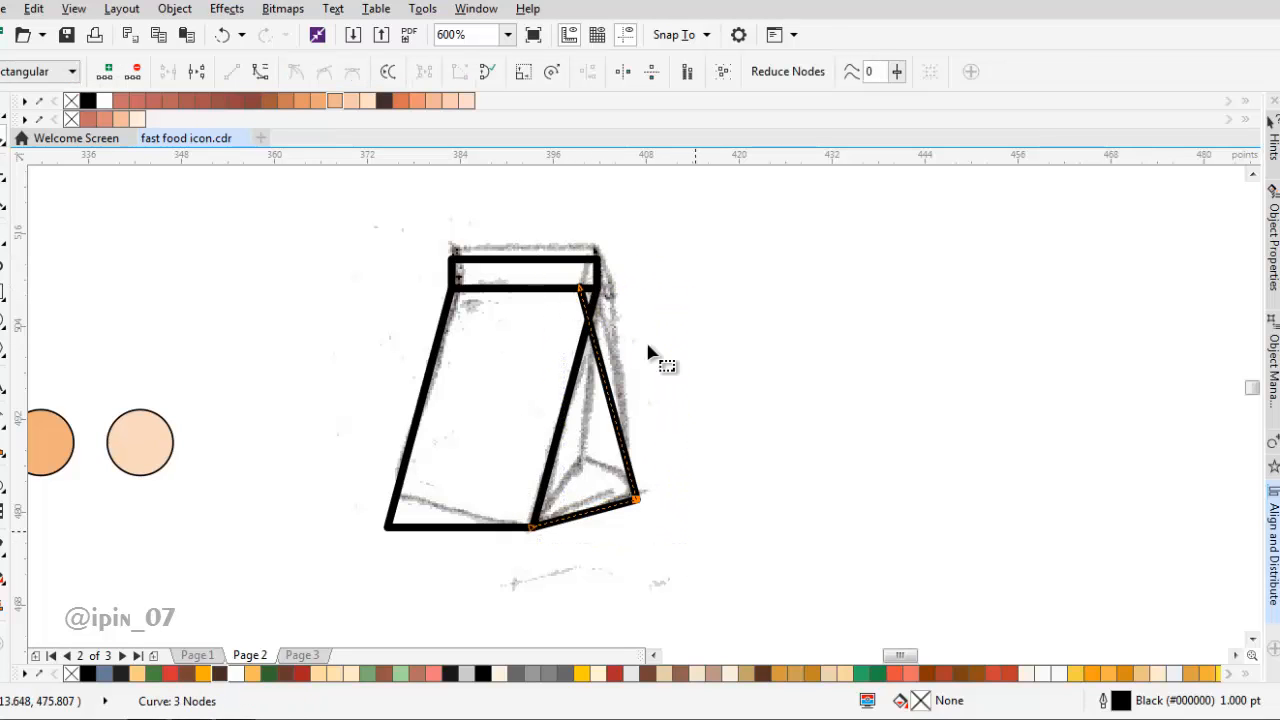
{"action": "scroll", "coordinate": [598, 272], "scroll_direction": "up", "scroll_amount": 2}
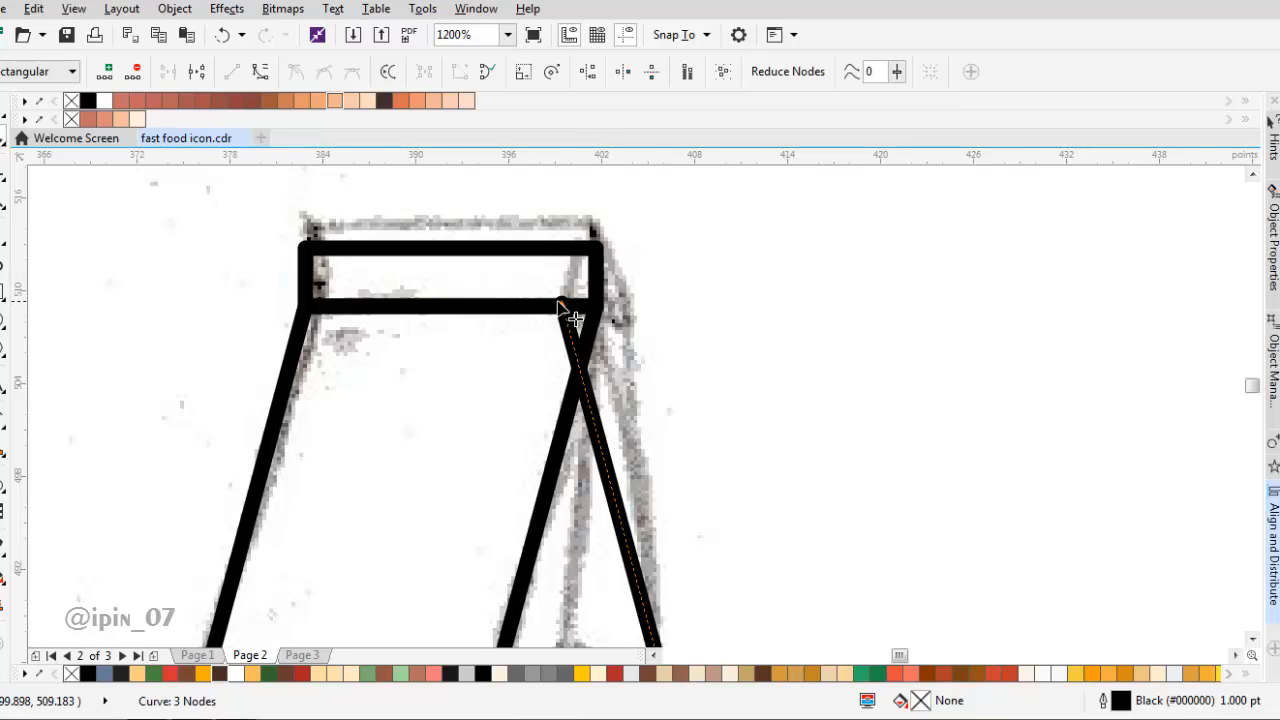
{"action": "scroll", "coordinate": [571, 317], "scroll_direction": "up", "scroll_amount": 1}
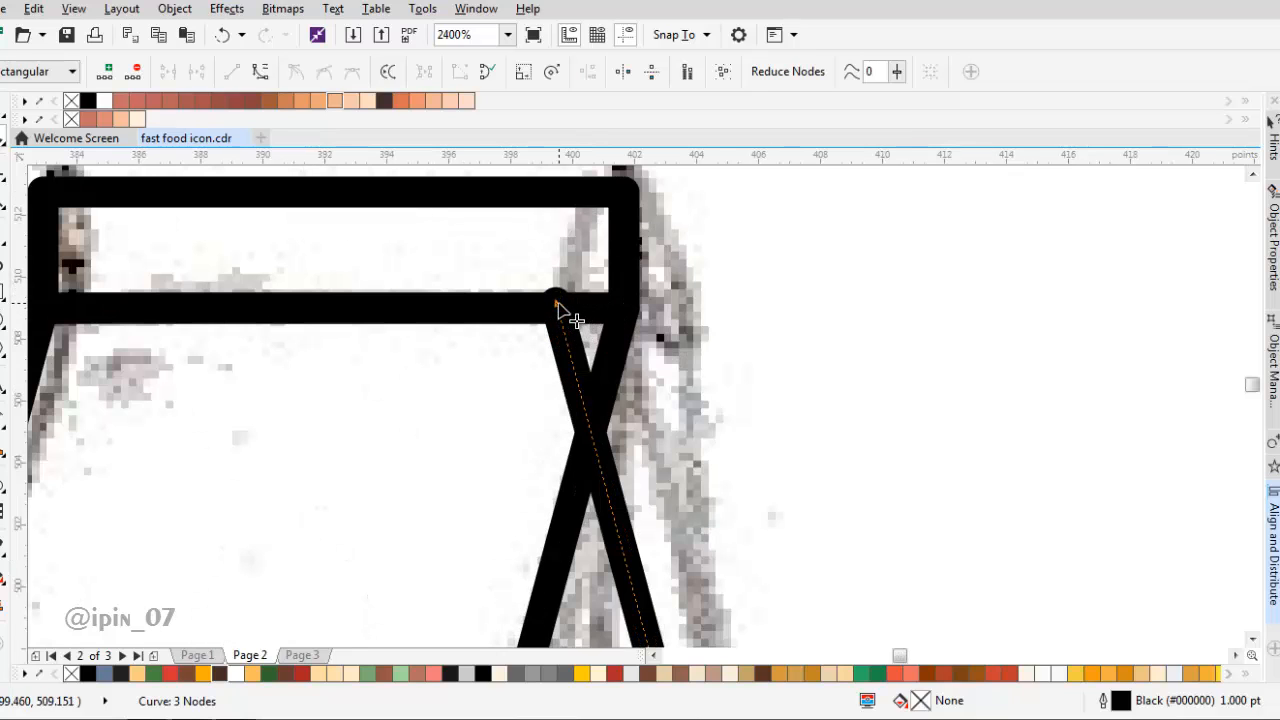
{"action": "left_click_drag", "start_coordinate": [556, 303], "coordinate": [558, 313]}
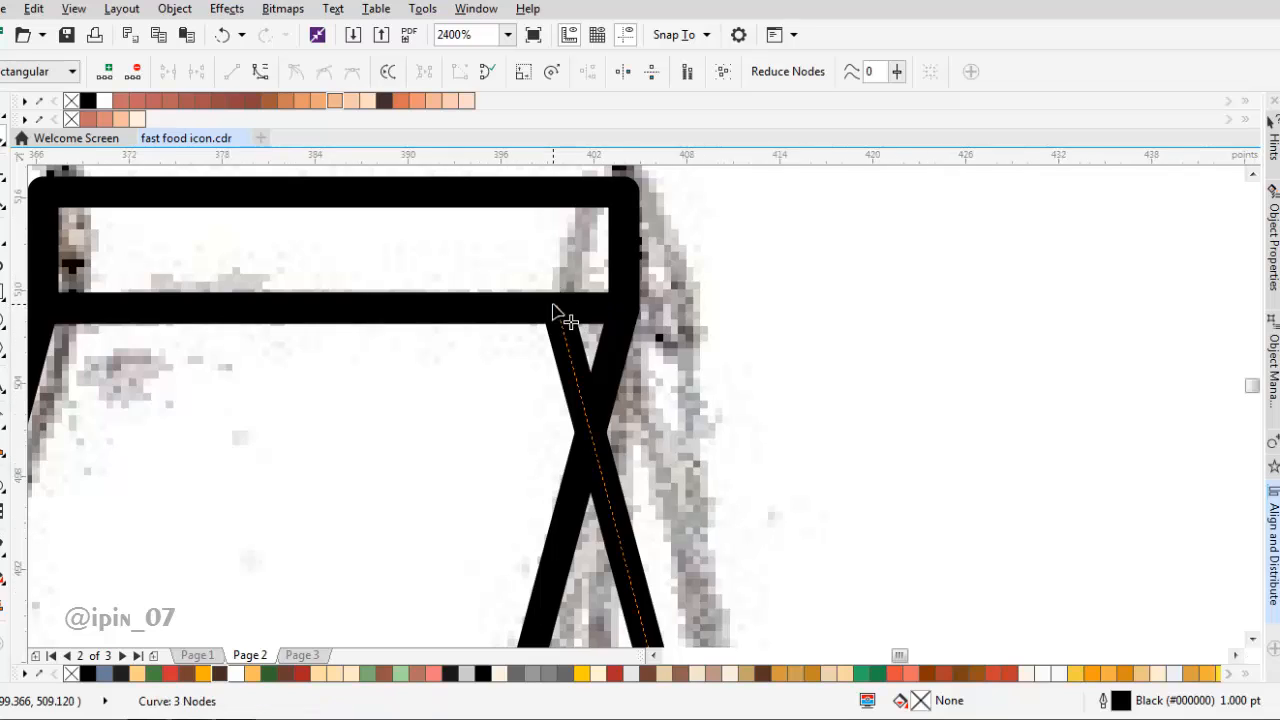
{"action": "scroll", "coordinate": [558, 313], "scroll_direction": "down", "scroll_amount": 2}
{"action": "scroll", "coordinate": [588, 316], "scroll_direction": "up", "scroll_amount": 2}
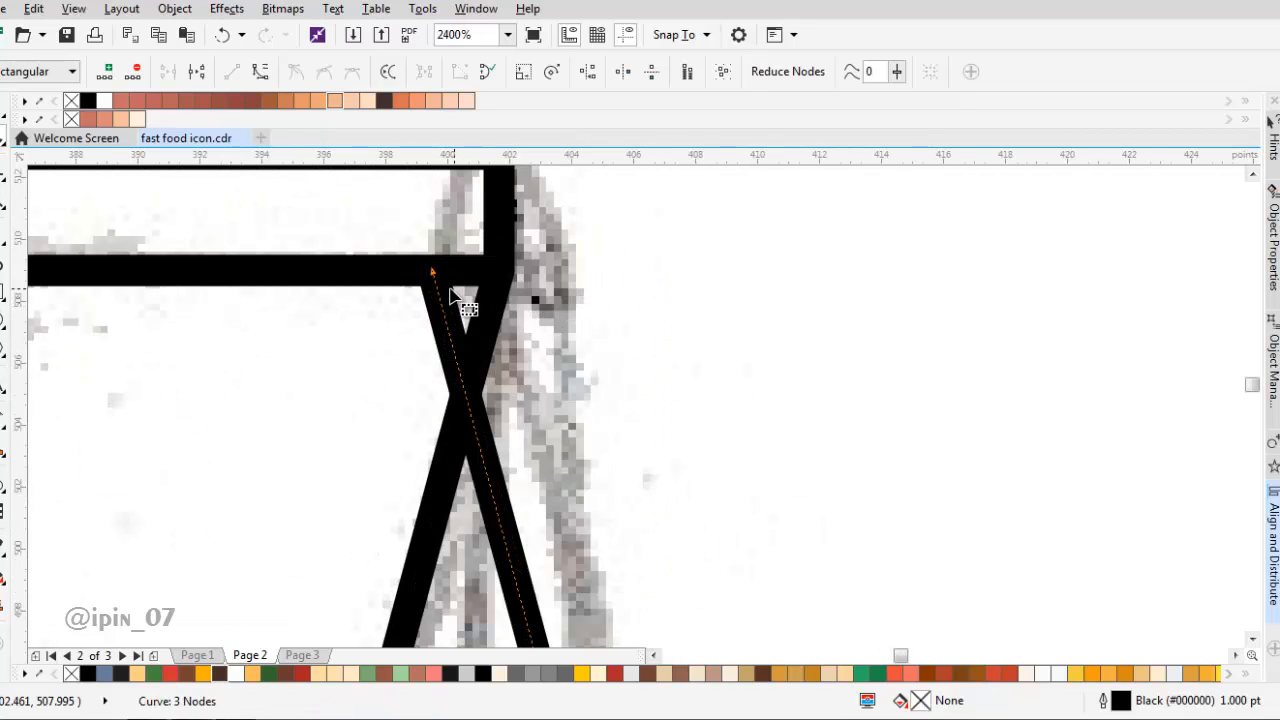
{"action": "left_click_drag", "start_coordinate": [433, 270], "coordinate": [499, 270]}
{"action": "scroll", "coordinate": [540, 298], "scroll_direction": "down", "scroll_amount": 3}
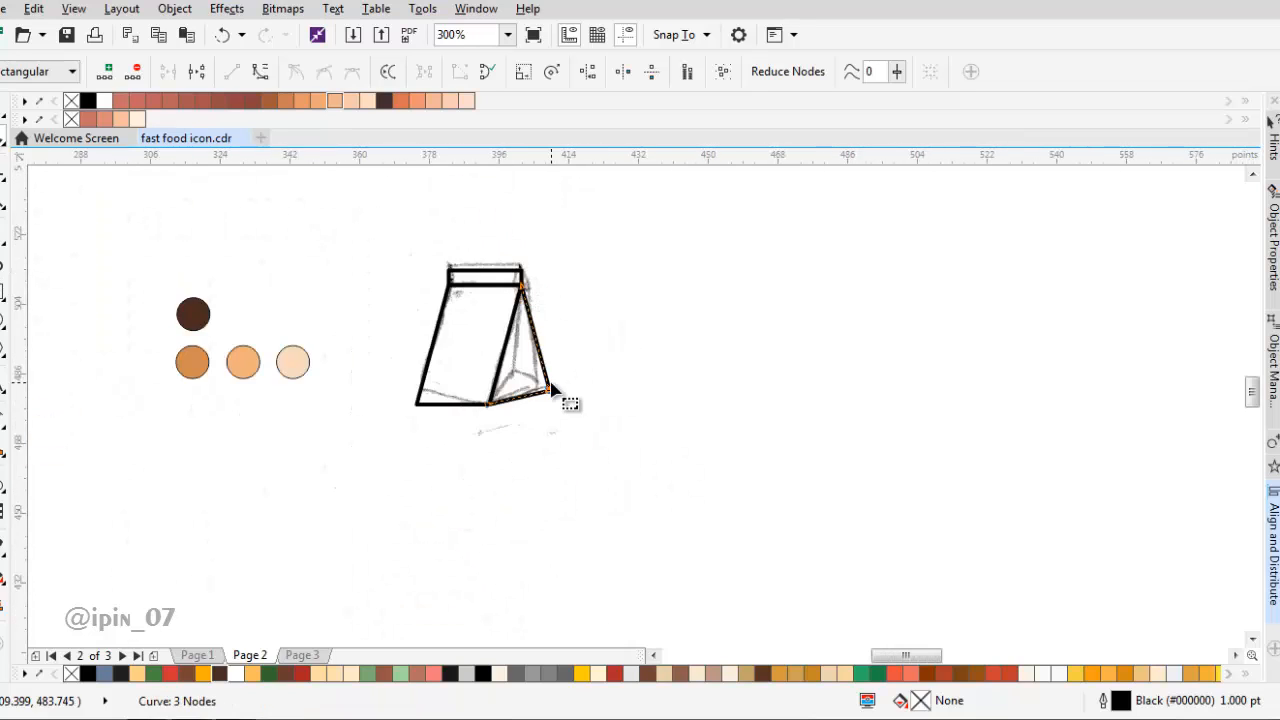
{"action": "scroll", "coordinate": [565, 400], "scroll_direction": "up", "scroll_amount": 2}
{"action": "scroll", "coordinate": [534, 382], "scroll_direction": "down", "scroll_amount": 1}
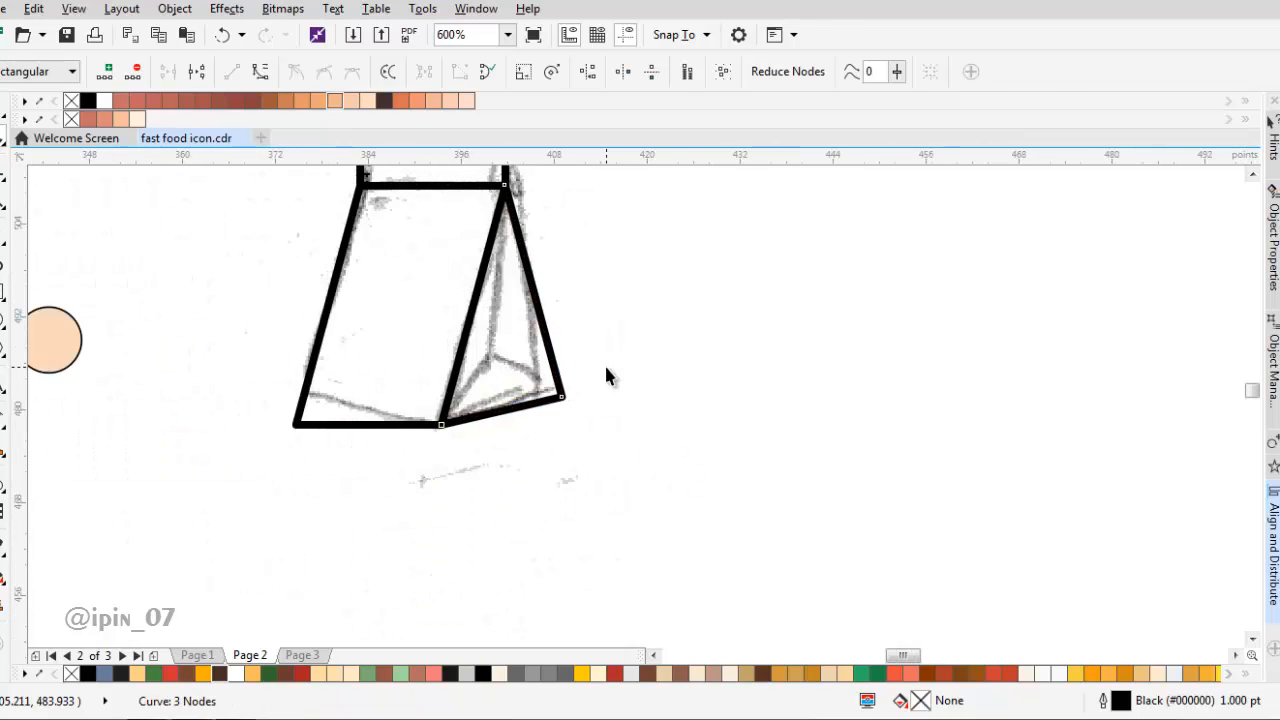
Delete the side panel path beside the front panel
{"action": "left_click", "coordinate": [604, 363]}
{"action": "key", "text": "space"}
{"action": "left_click_drag", "start_coordinate": [547, 283], "coordinate": [552, 368]}
{"action": "left_click_drag", "start_coordinate": [539, 426], "coordinate": [587, 426]}
{"action": "key", "text": "Delete"}
Draw a square about 9.6 pt wide inside the front panel and rotate it 45°
{"action": "left_click", "coordinate": [59, 343]}
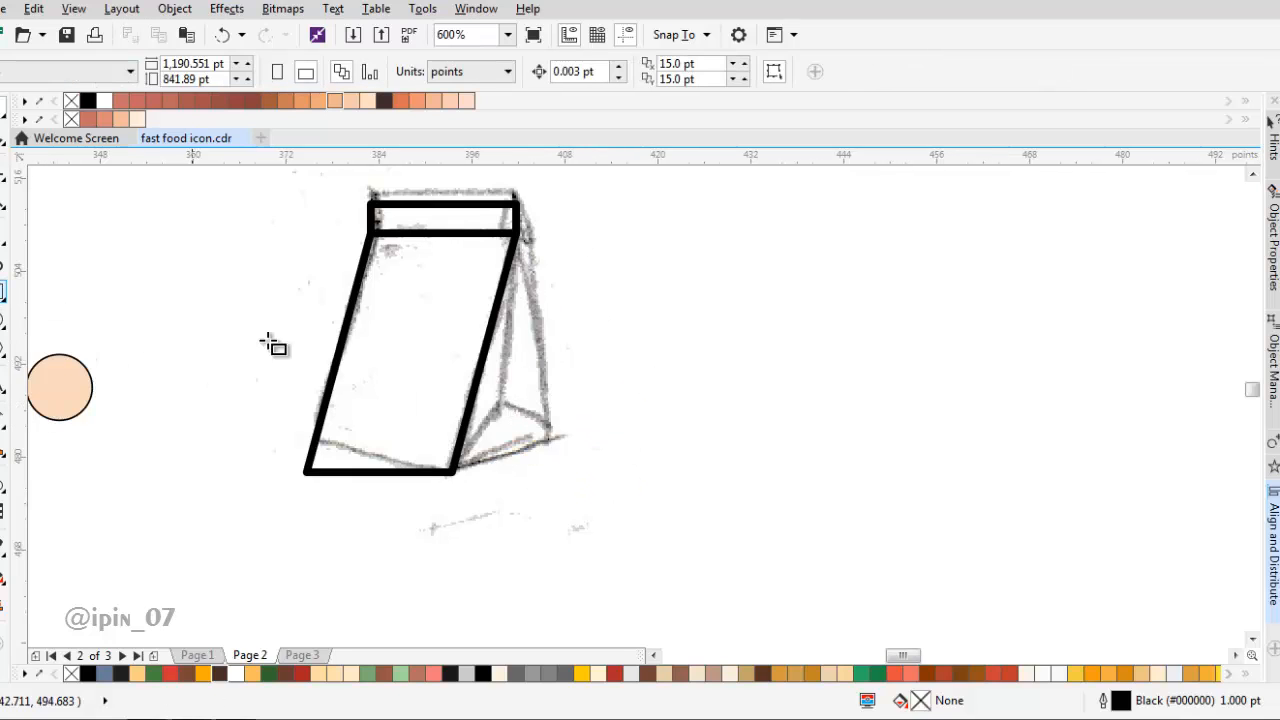
{"action": "left_click_drag", "start_coordinate": [365, 318], "coordinate": [428, 393]}
{"action": "key", "text": "space"}
{"action": "left_click", "coordinate": [426, 358]}
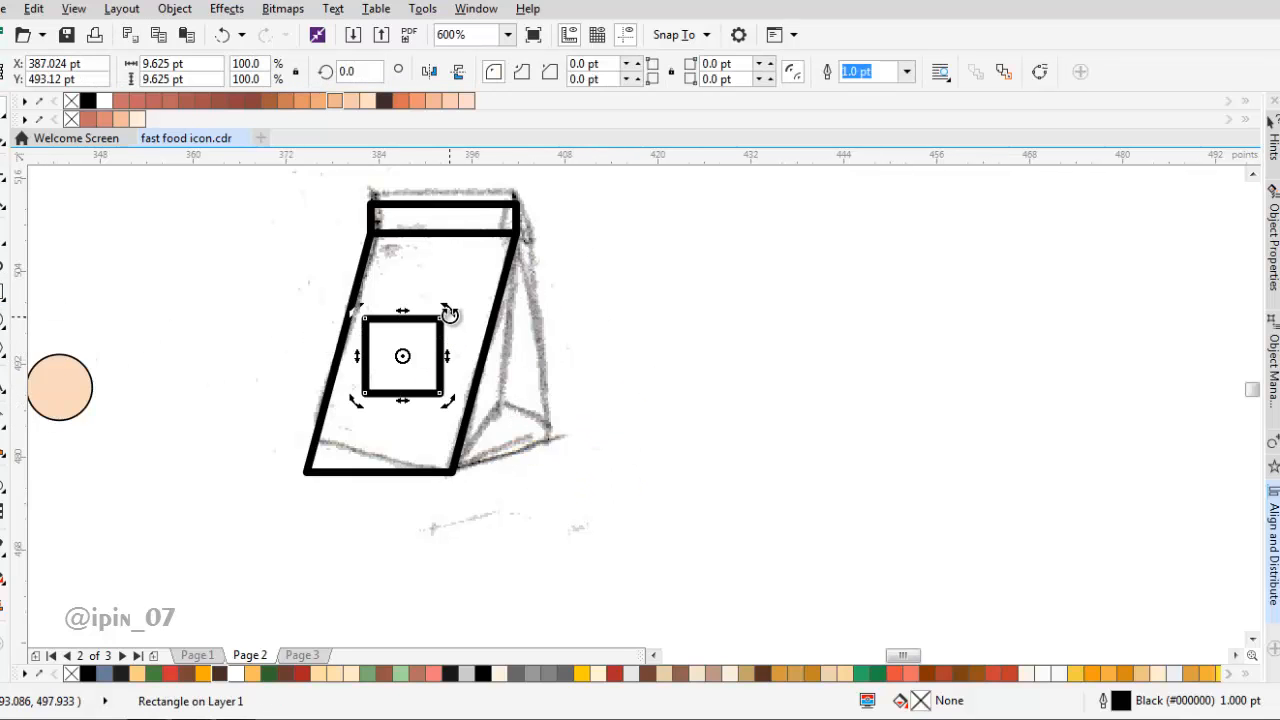
{"action": "left_click_drag", "start_coordinate": [450, 314], "coordinate": [408, 300]}
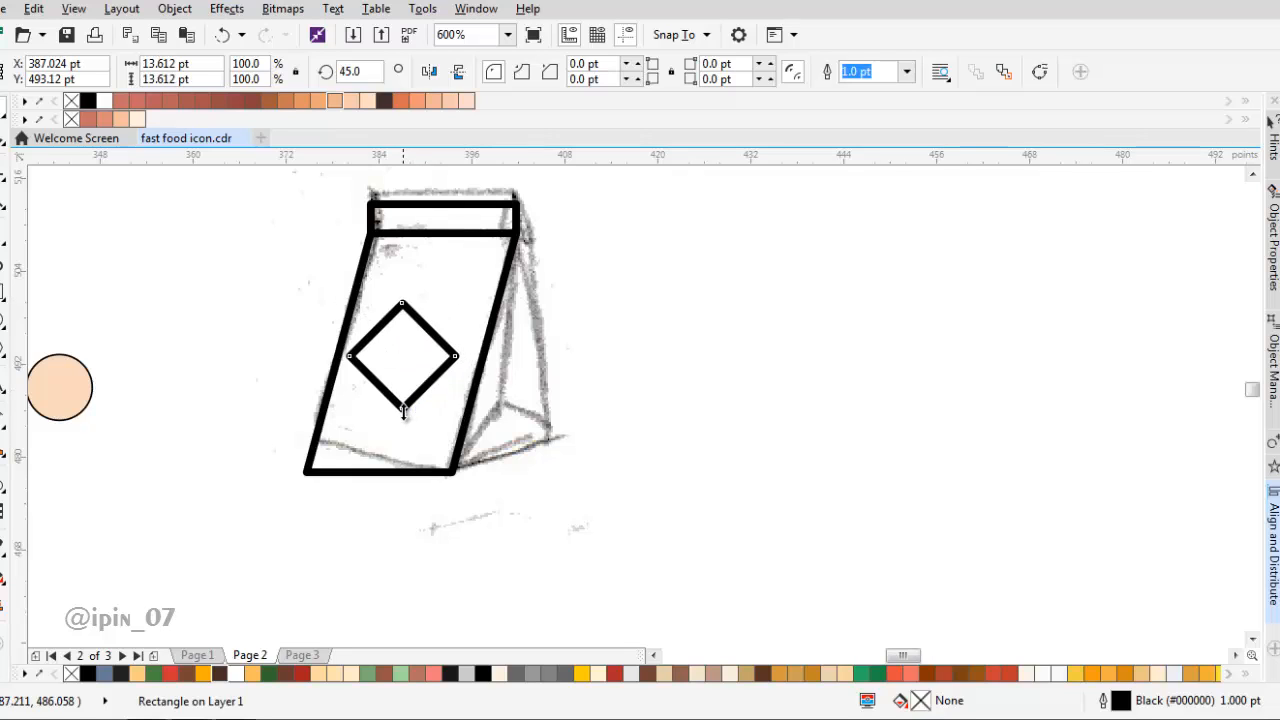
Move the diamond to the front panel's lower right corner and stretch it to about 36.6 pt wide to follow the sketched base
{"action": "left_click_drag", "start_coordinate": [403, 410], "coordinate": [455, 480]}
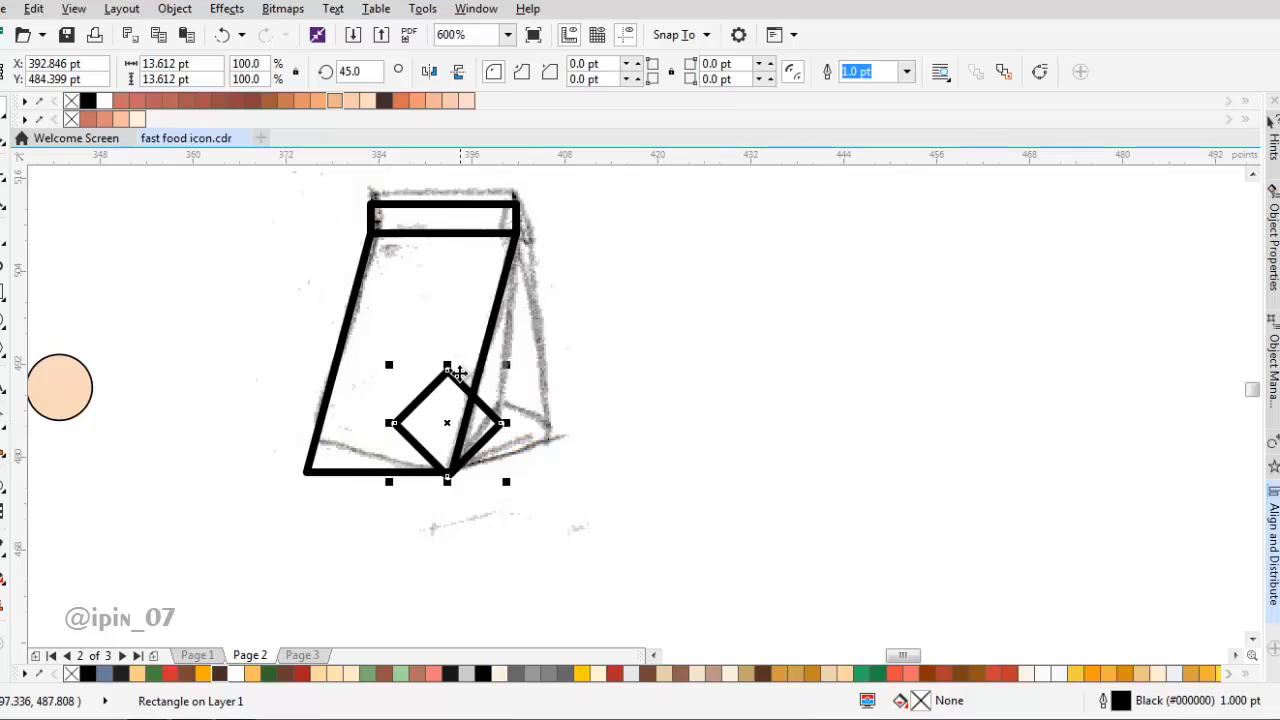
{"action": "left_click_drag", "start_coordinate": [509, 362], "coordinate": [528, 380]}
{"action": "key", "text": "ctrl+z"}
{"action": "left_click_drag", "start_coordinate": [506, 423], "coordinate": [590, 431]}
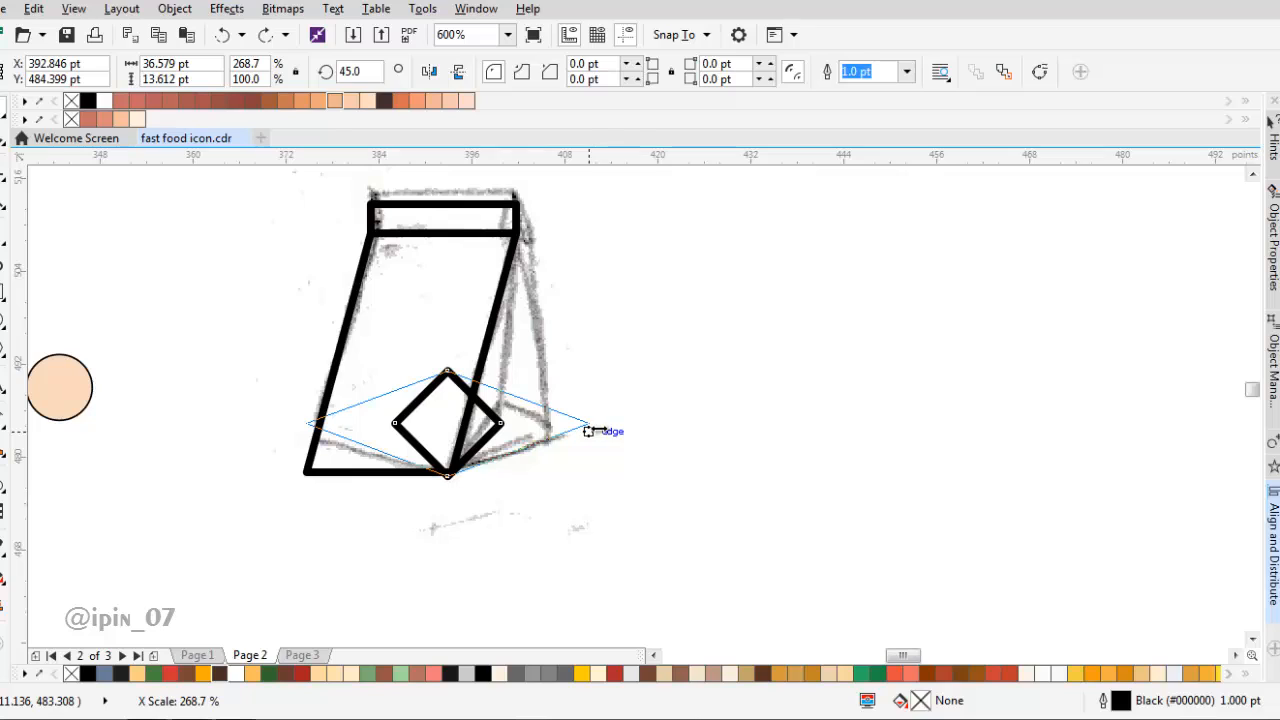
{"action": "left_click_drag", "start_coordinate": [590, 431], "coordinate": [591, 431]}
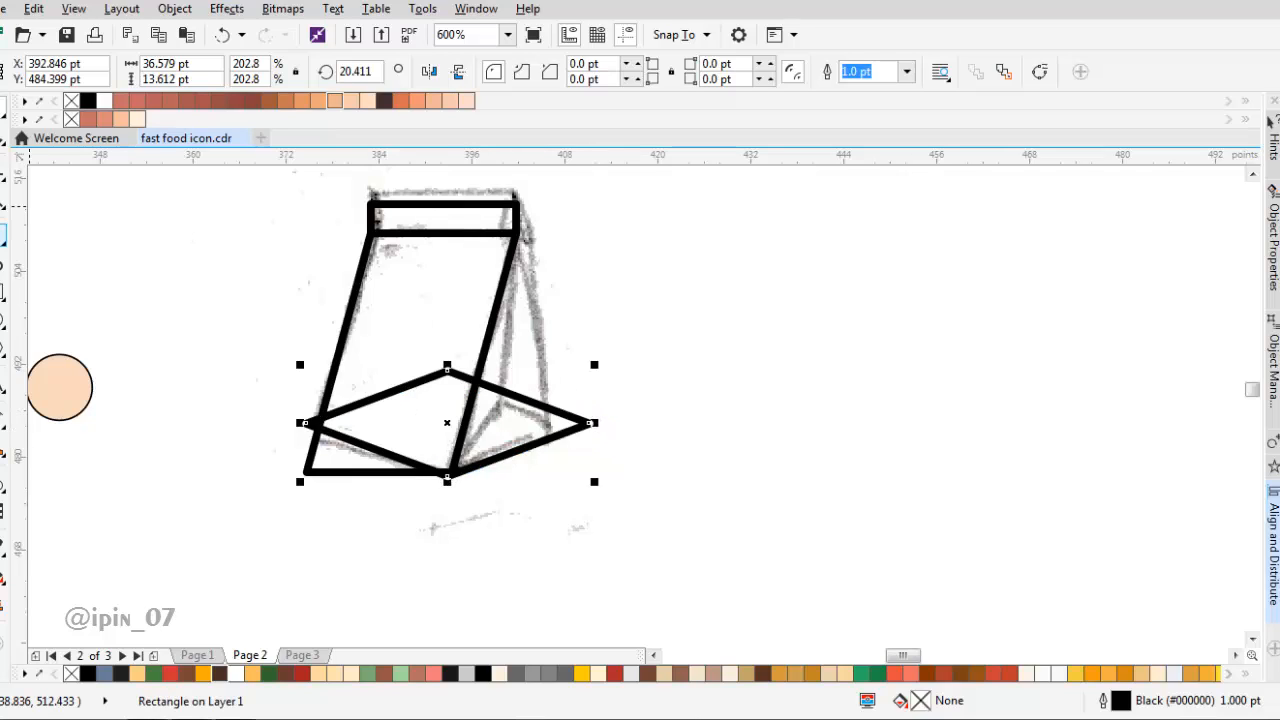
{"action": "left_click", "coordinate": [3, 235]}
{"action": "left_click", "coordinate": [515, 232]}
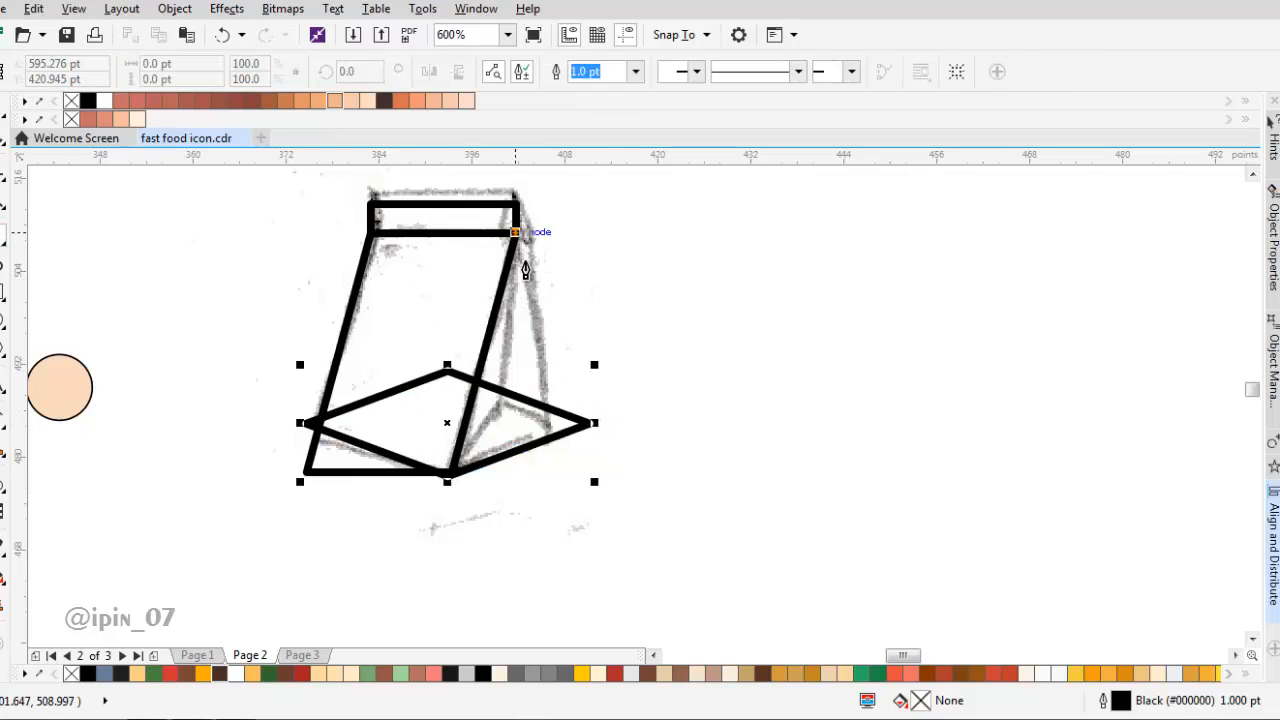
{"action": "scroll", "coordinate": [534, 243], "scroll_direction": "up", "scroll_amount": 2}
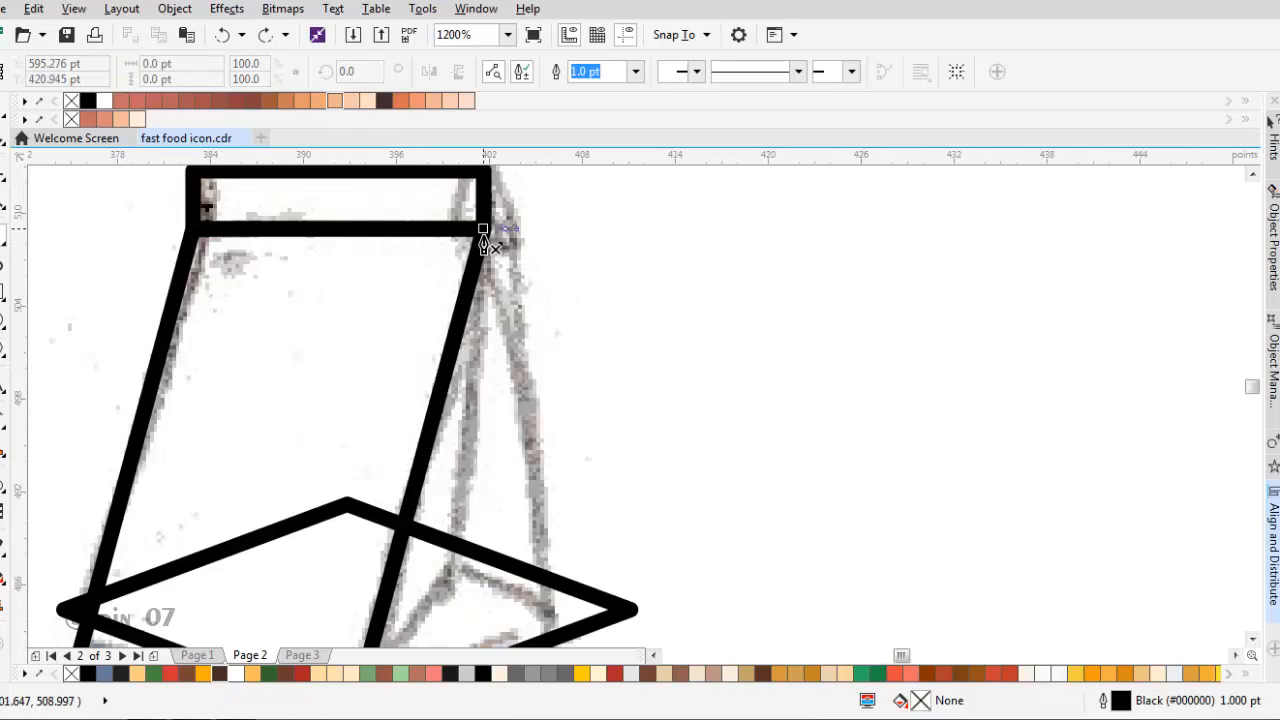
{"action": "left_click", "coordinate": [485, 231]}
{"action": "left_click_drag", "start_coordinate": [529, 399], "coordinate": [546, 269]}
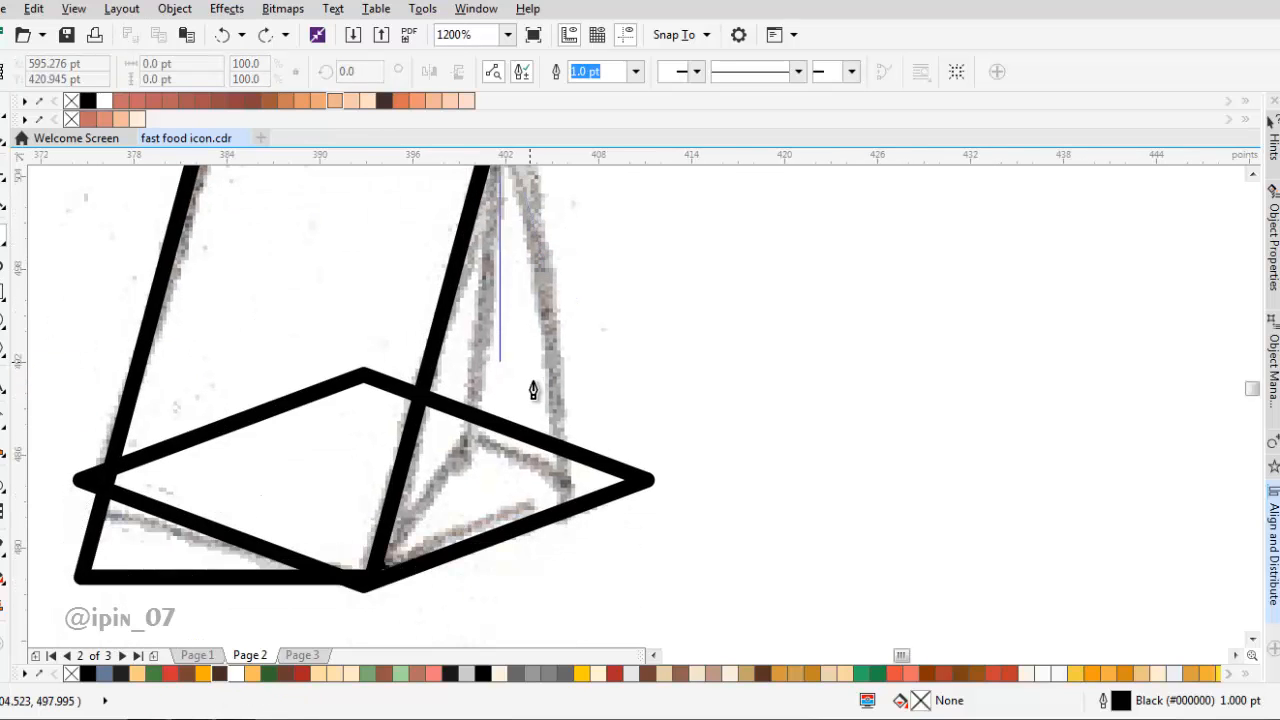
{"action": "left_click", "coordinate": [607, 497]}
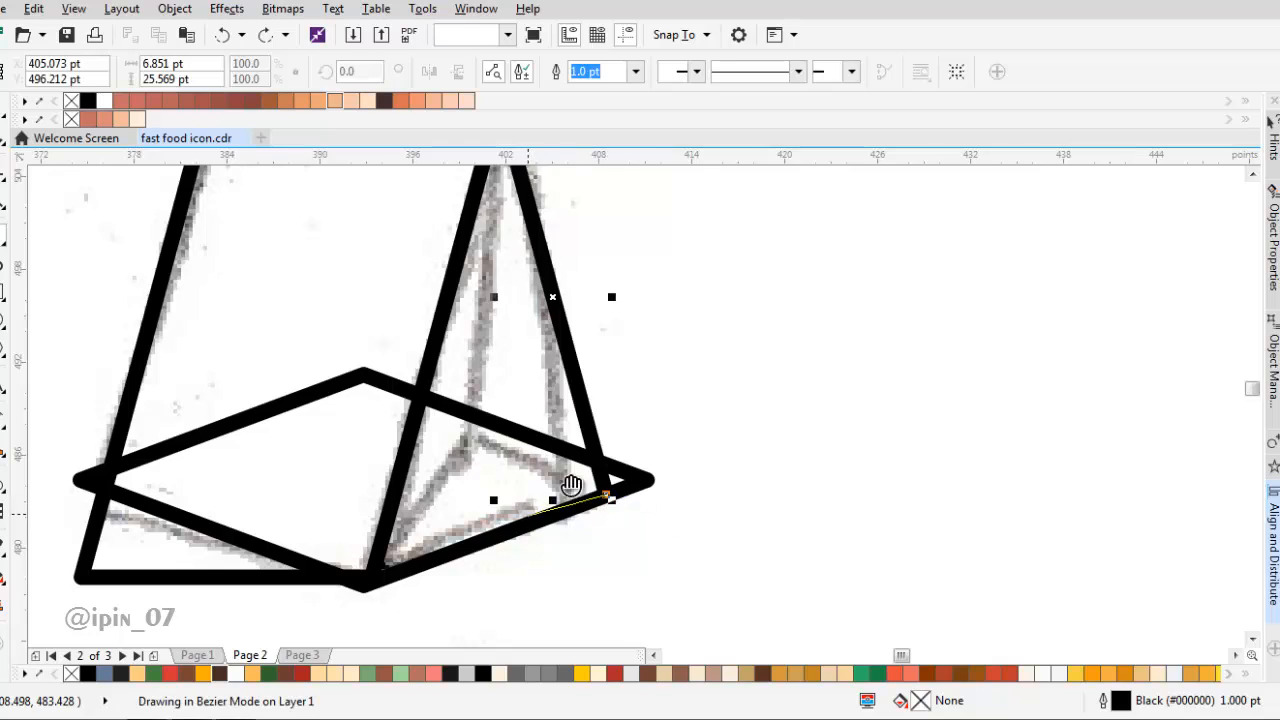
{"action": "scroll", "coordinate": [520, 510], "scroll_direction": "down", "scroll_amount": 1}
{"action": "key", "text": "ctrl+z"}
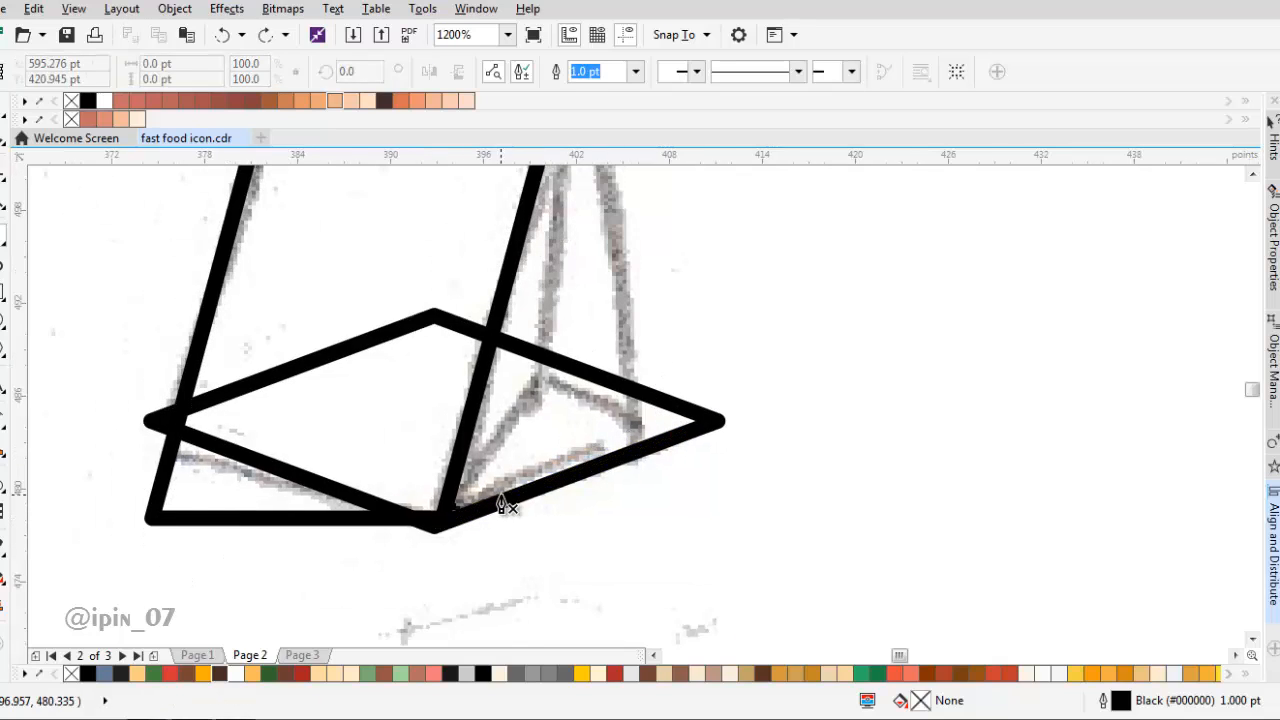
Move the diamond guide slightly so its lower tip sits exactly on the front panel's lower right corner
{"action": "key", "text": "space"}
{"action": "left_click", "coordinate": [434, 527]}
{"action": "scroll", "coordinate": [434, 524], "scroll_direction": "up", "scroll_amount": 1}
{"action": "mouse_move", "coordinate": [434, 517]}
{"action": "left_mouse_down"}
{"action": "mouse_move", "coordinate": [502, 447]}
{"action": "mouse_move", "coordinate": [455, 503]}
{"action": "left_mouse_up"}
{"action": "scroll", "coordinate": [622, 418], "scroll_direction": "down", "scroll_amount": 2}
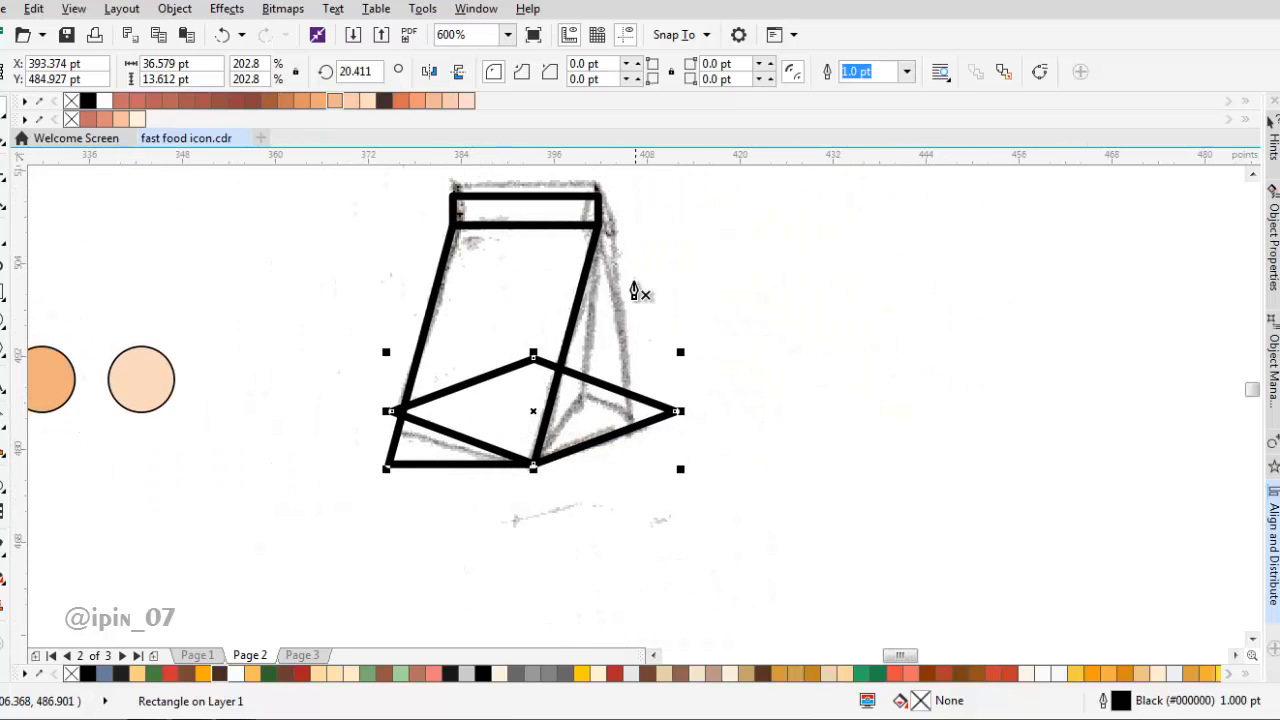
Draw the triangular side panel, about 15 pt wide and 30.9 pt high, from the flap corner along the diamond's lower edge to the front panel's corner
{"action": "key", "text": "space"}
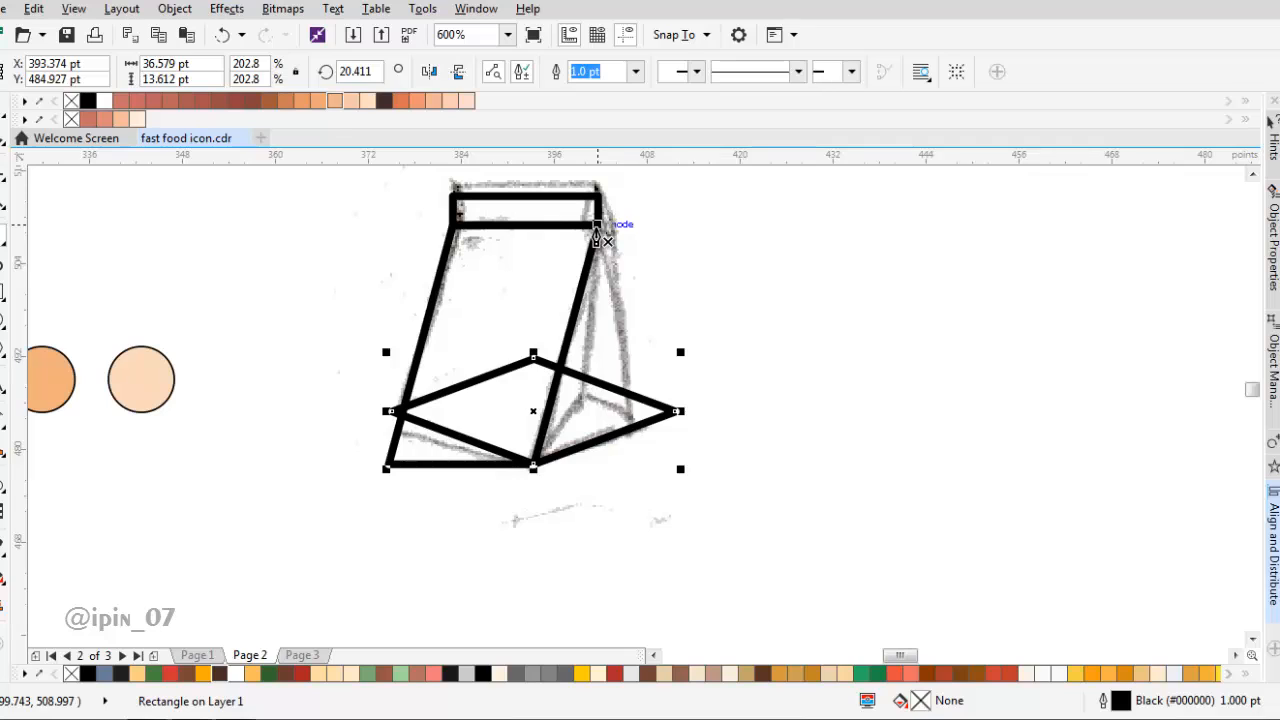
{"action": "left_click", "coordinate": [597, 226]}
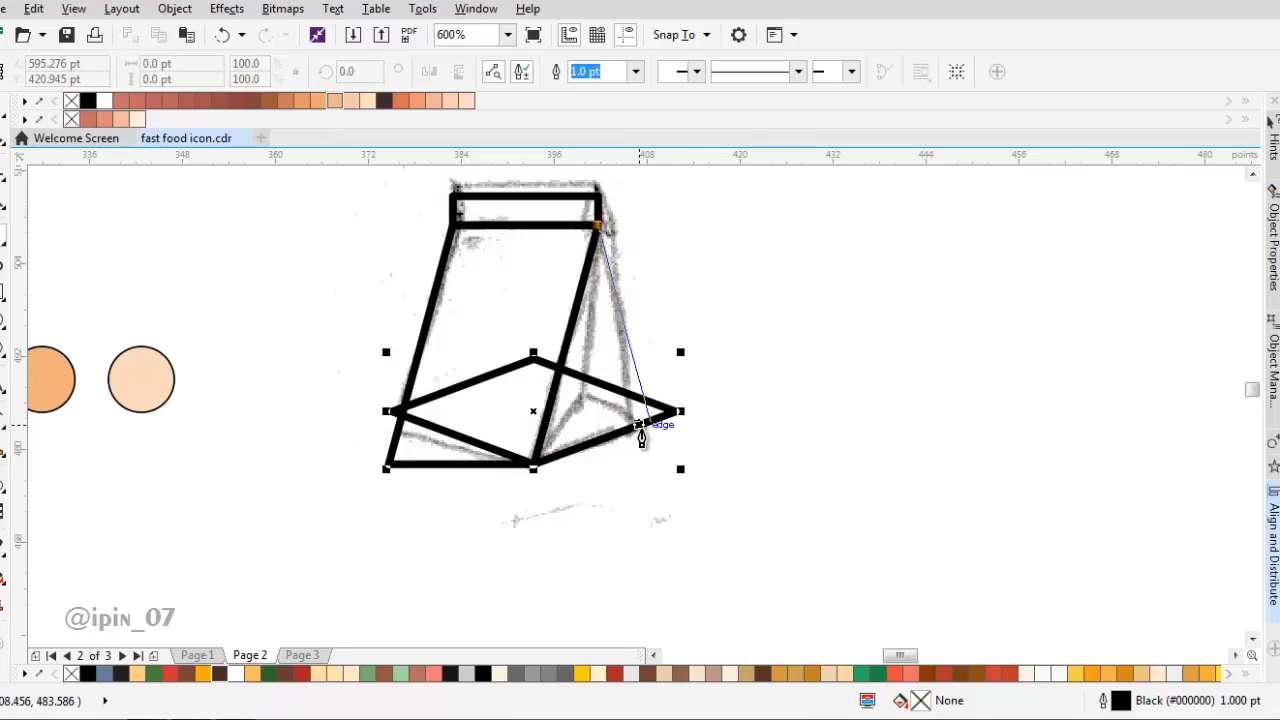
{"action": "left_click", "coordinate": [651, 422]}
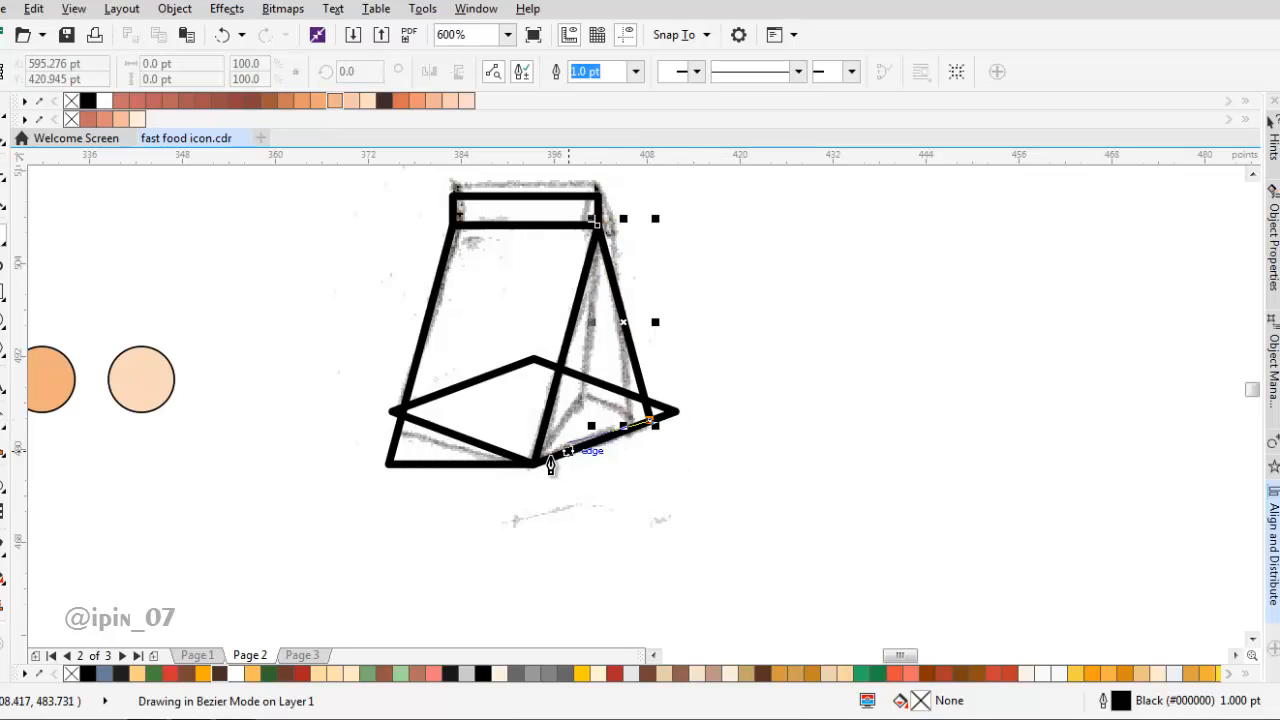
{"action": "key", "text": "space"}
{"action": "left_click", "coordinate": [533, 463]}
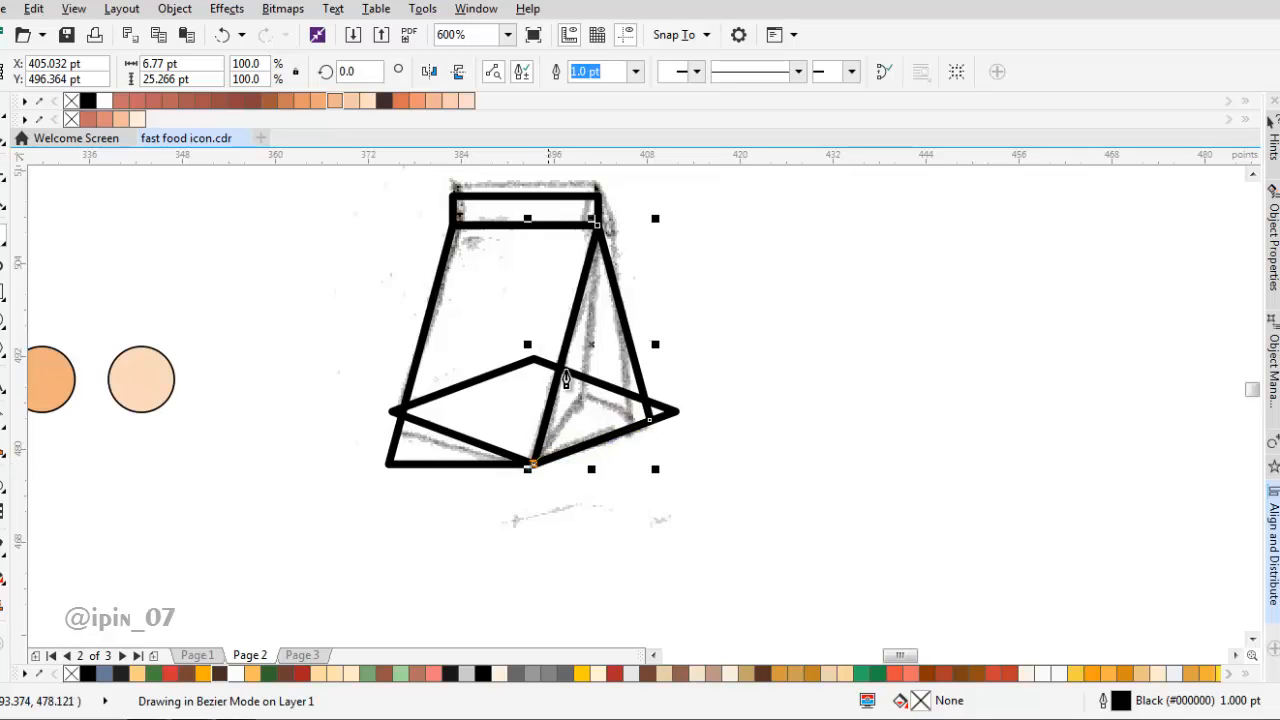
{"action": "left_click", "coordinate": [597, 226]}
Draw a vertical crease line about 19.9 pt long from the side panel's top corner down to the diamond's upper edge
{"action": "key", "text": "space"}
{"action": "left_click", "coordinate": [597, 226]}
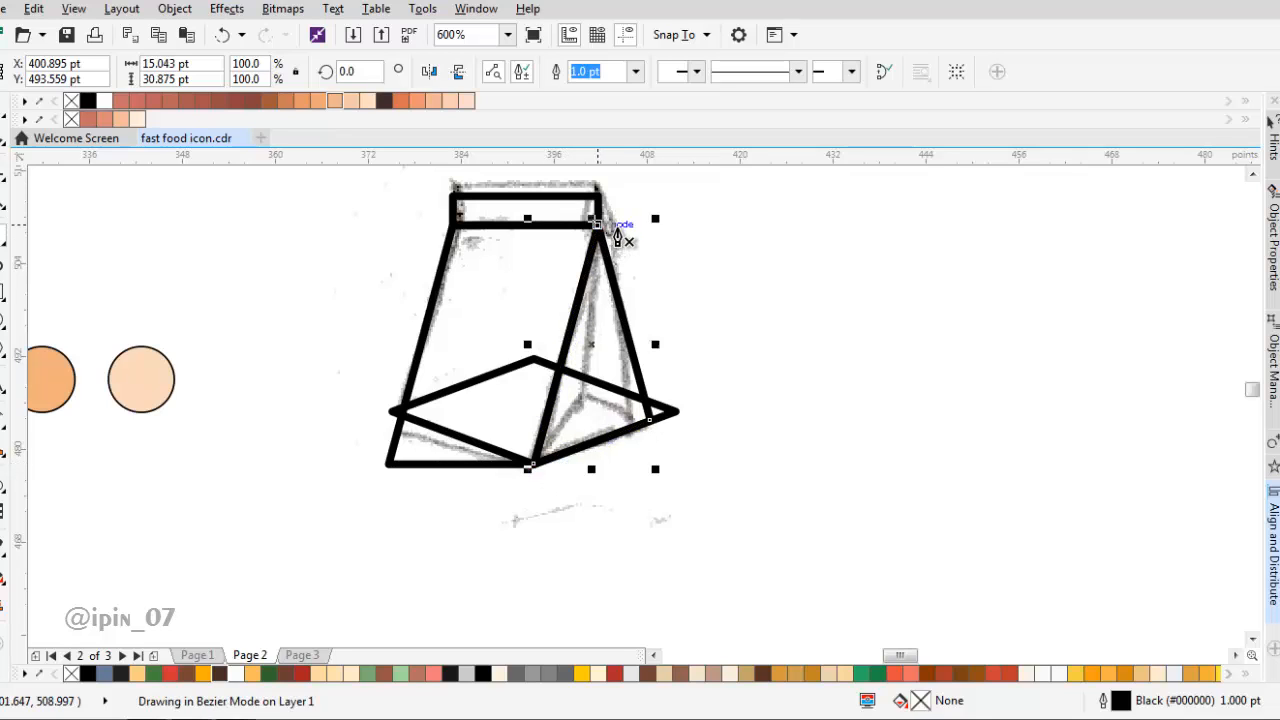
{"action": "key", "text": "space"}
{"action": "left_click", "coordinate": [623, 229]}
{"action": "key", "text": "space"}
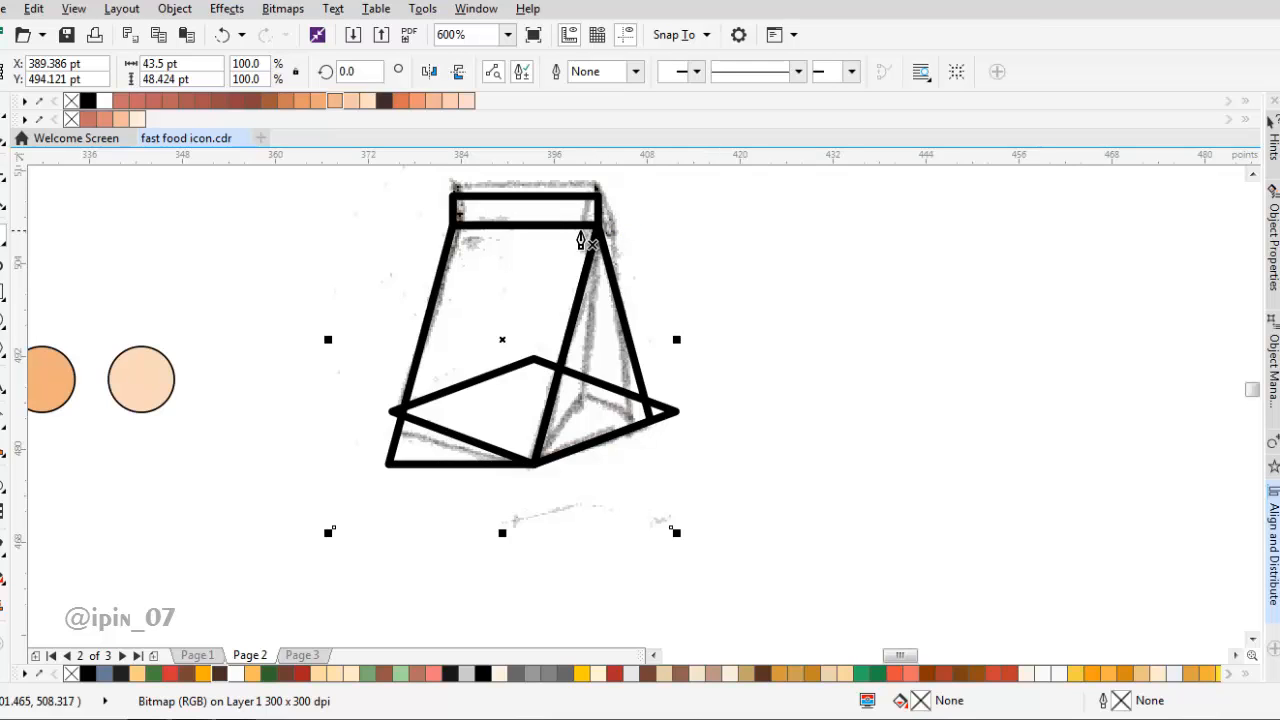
{"action": "left_click", "coordinate": [598, 229]}
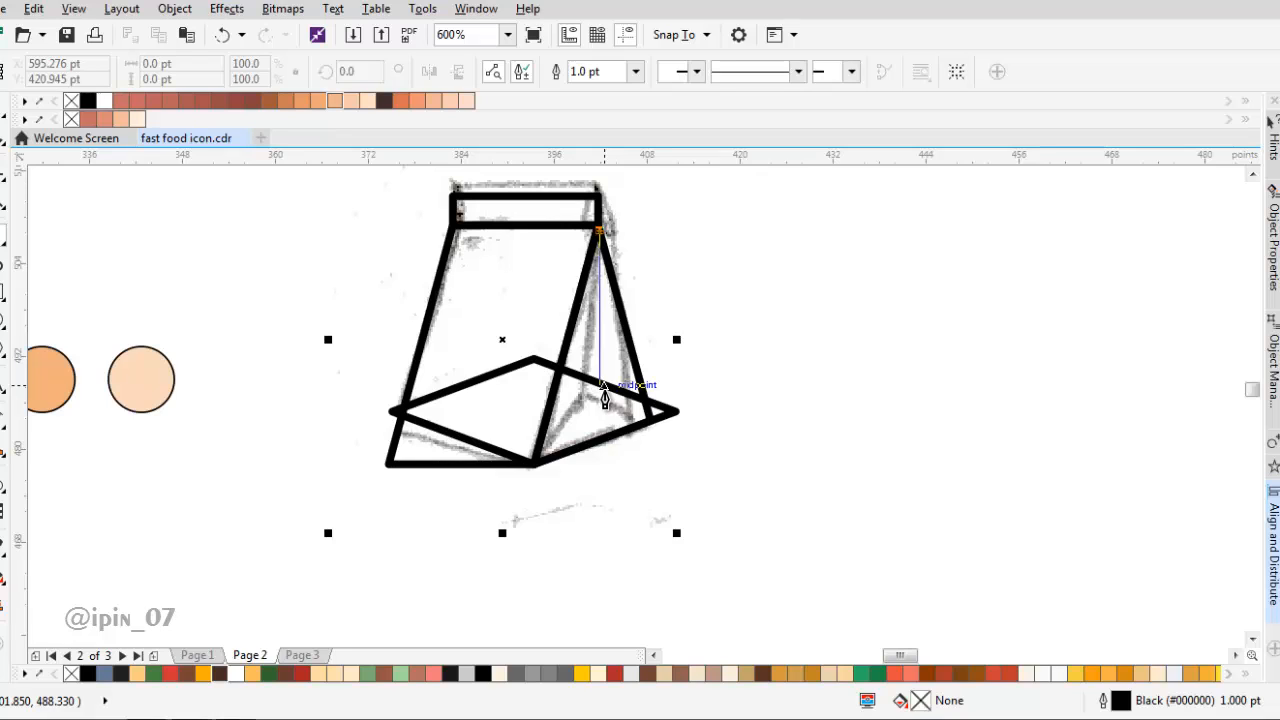
{"action": "double_click", "coordinate": [604, 398]}
Delete the diamond base guide
{"action": "scroll", "coordinate": [570, 445], "scroll_direction": "up", "scroll_amount": 1}
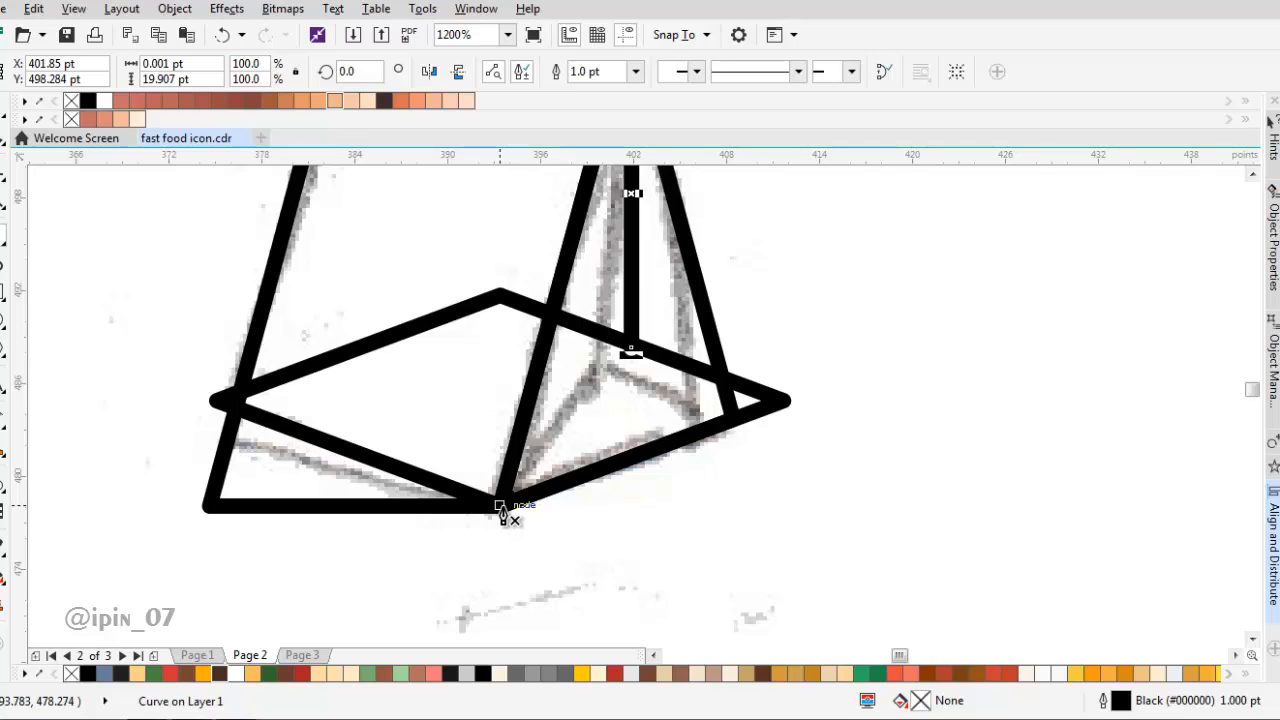
{"action": "key", "text": "space"}
{"action": "left_click_drag", "start_coordinate": [643, 450], "coordinate": [920, 447]}
{"action": "scroll", "coordinate": [814, 386], "scroll_direction": "down", "scroll_amount": 1}
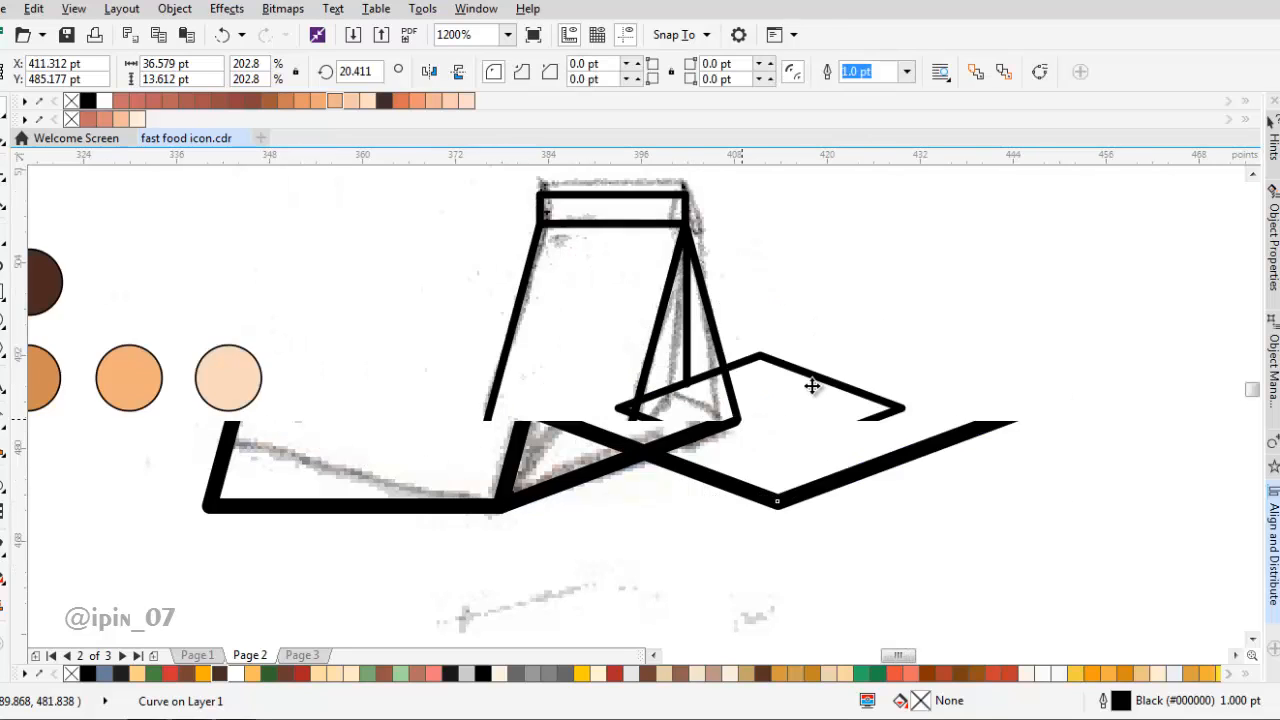
{"action": "key", "text": "Delete"}
Draw the base fold from the front panel's lower right corner to the crease's lower end and on to the side panel's outer corner
{"action": "scroll", "coordinate": [682, 446], "scroll_direction": "up", "scroll_amount": 1}
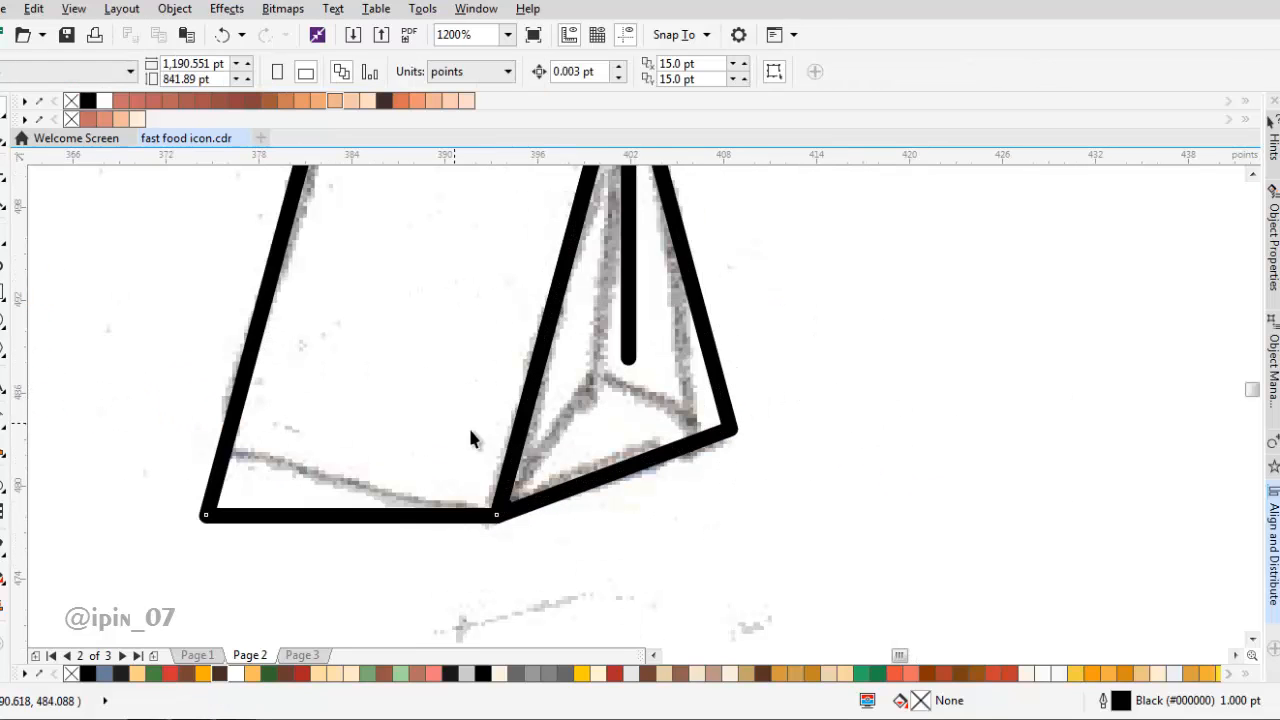
{"action": "left_click", "coordinate": [500, 518]}
{"action": "left_click", "coordinate": [498, 517]}
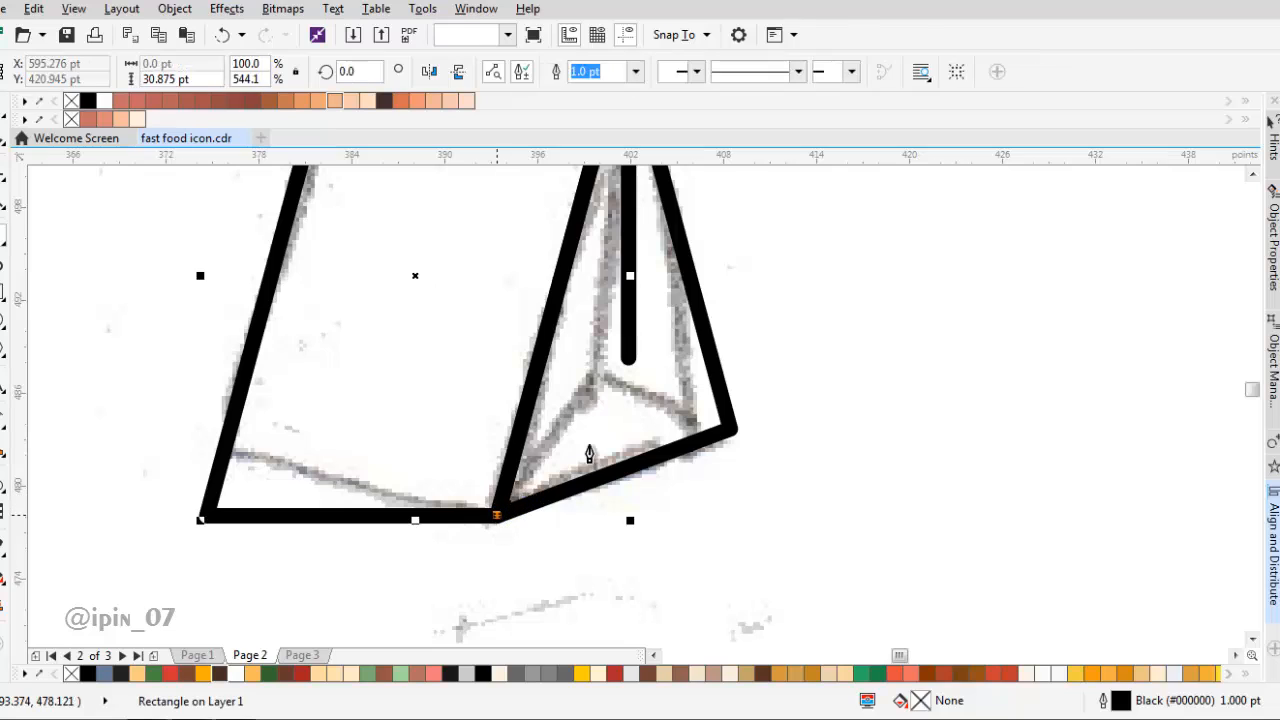
{"action": "left_click", "coordinate": [629, 357]}
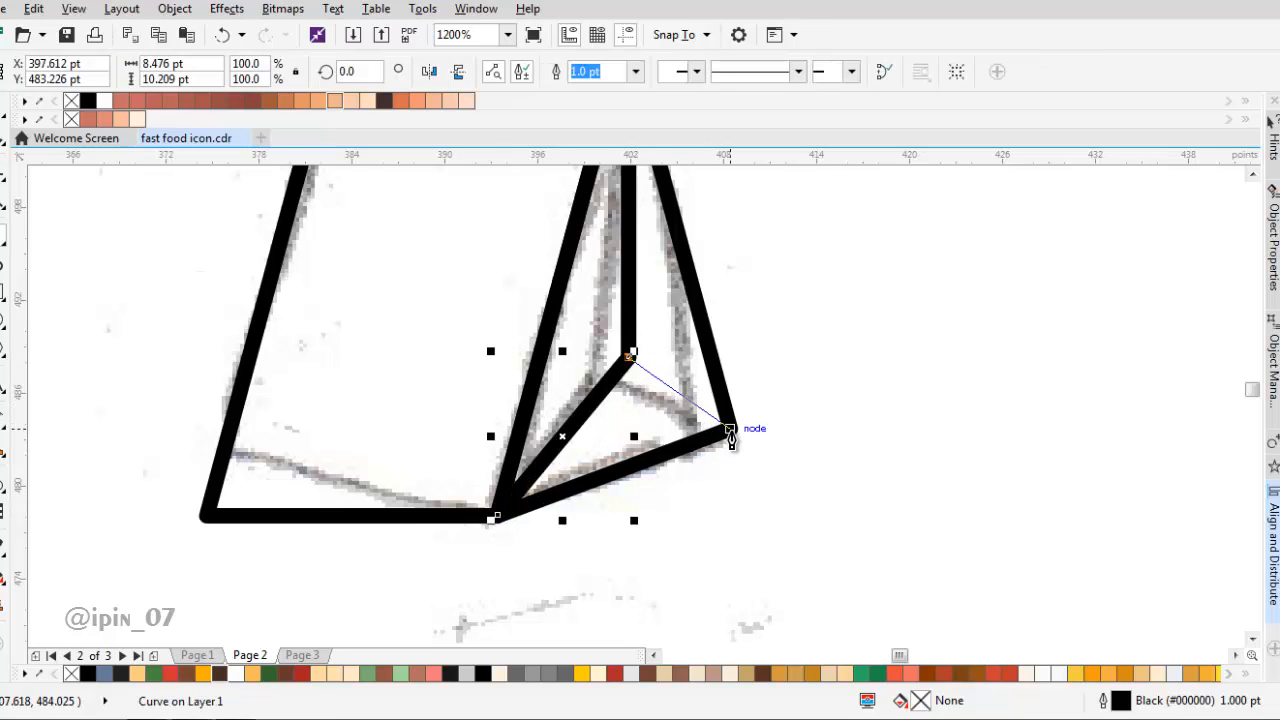
{"action": "left_click", "coordinate": [731, 429]}
{"action": "scroll", "coordinate": [731, 386], "scroll_direction": "down", "scroll_amount": 2}
{"action": "key", "text": "space"}
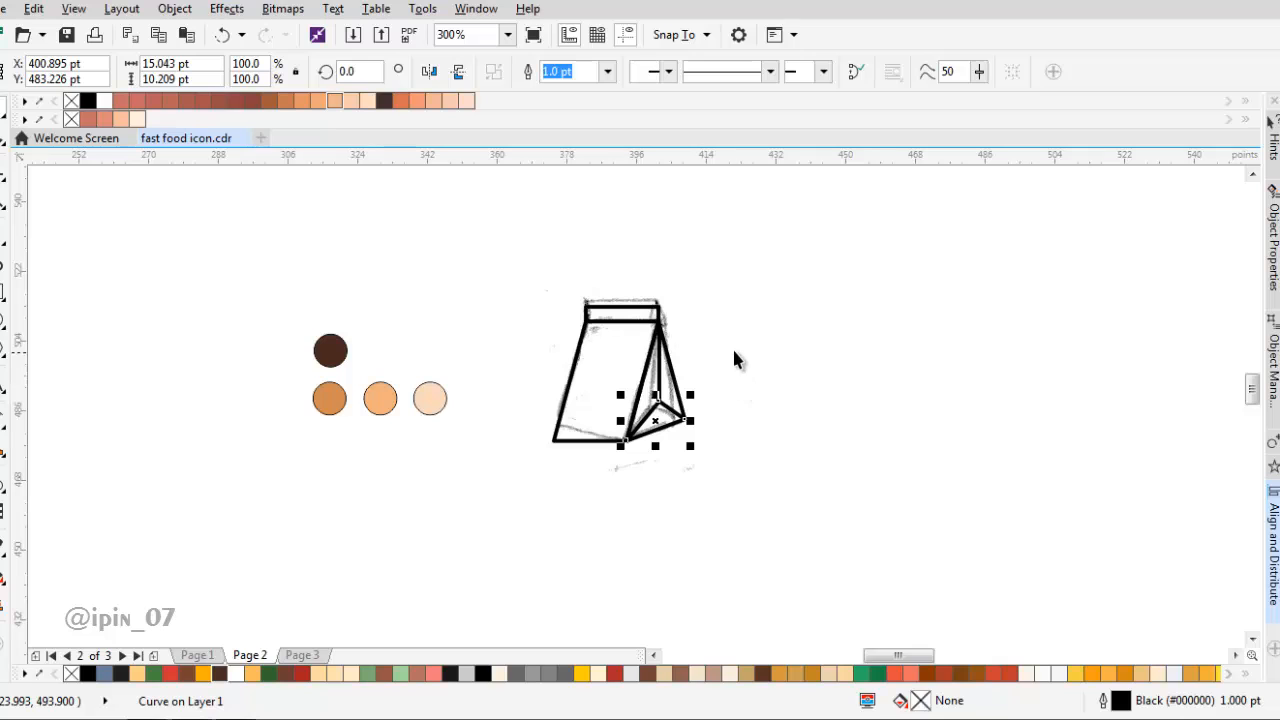
Move the sketch bitmap 61.5 pt to the right, clear of the outlined bag
{"action": "left_click_drag", "start_coordinate": [689, 346], "coordinate": [928, 346]}
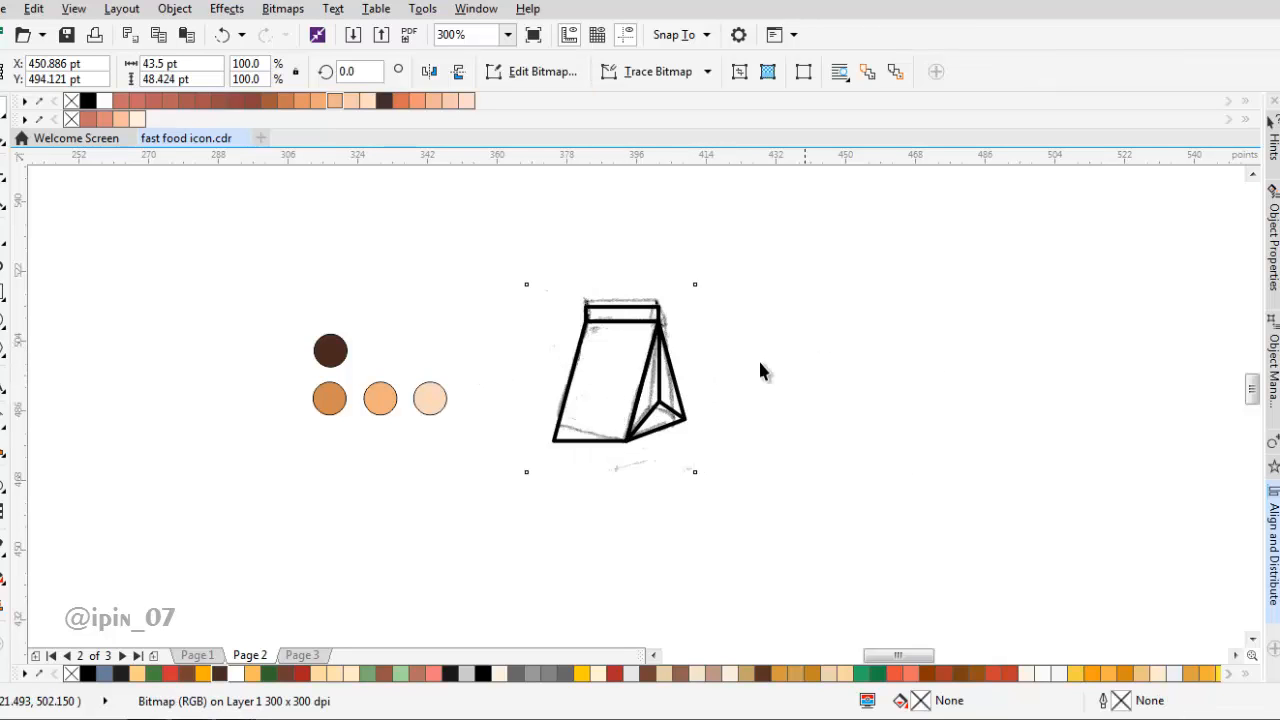
{"action": "scroll", "coordinate": [725, 370], "scroll_direction": "up", "scroll_amount": 1}
{"action": "left_click_drag", "start_coordinate": [622, 474], "coordinate": [670, 440]}
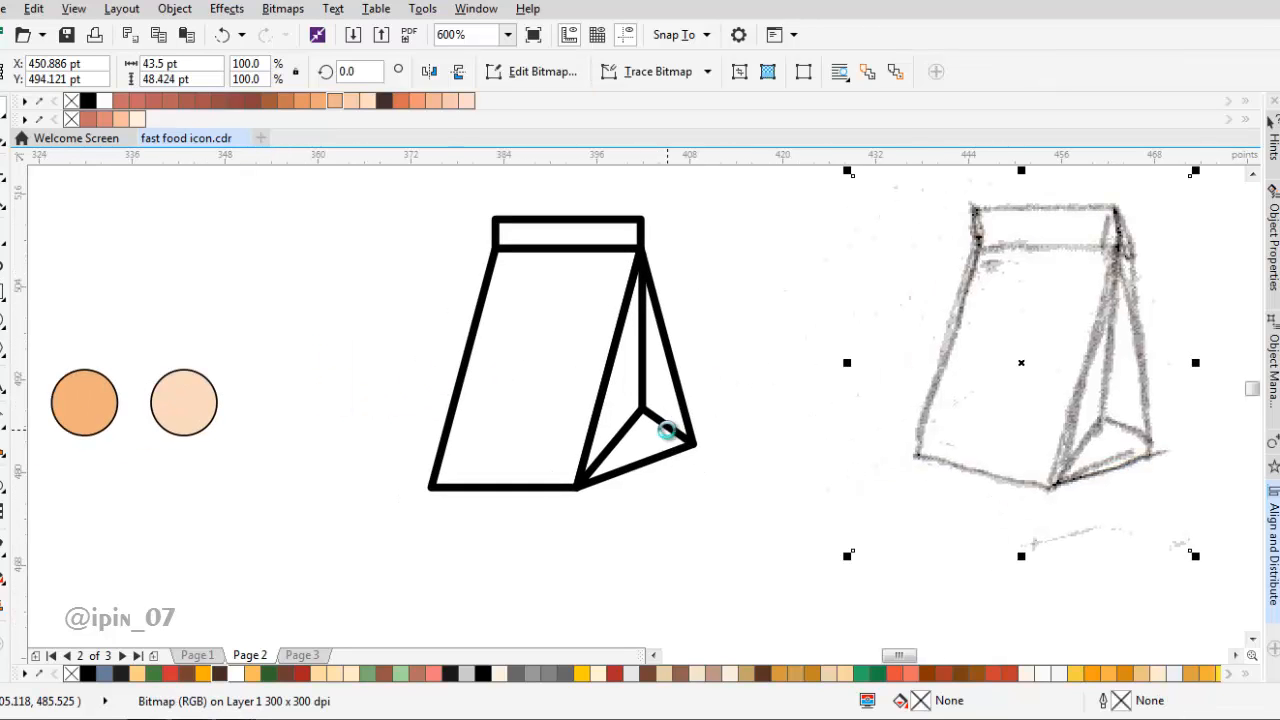
{"action": "scroll", "coordinate": [667, 430], "scroll_direction": "down", "scroll_amount": 2}
{"action": "left_click", "coordinate": [684, 390]}
{"action": "scroll", "coordinate": [674, 392], "scroll_direction": "up", "scroll_amount": 2}
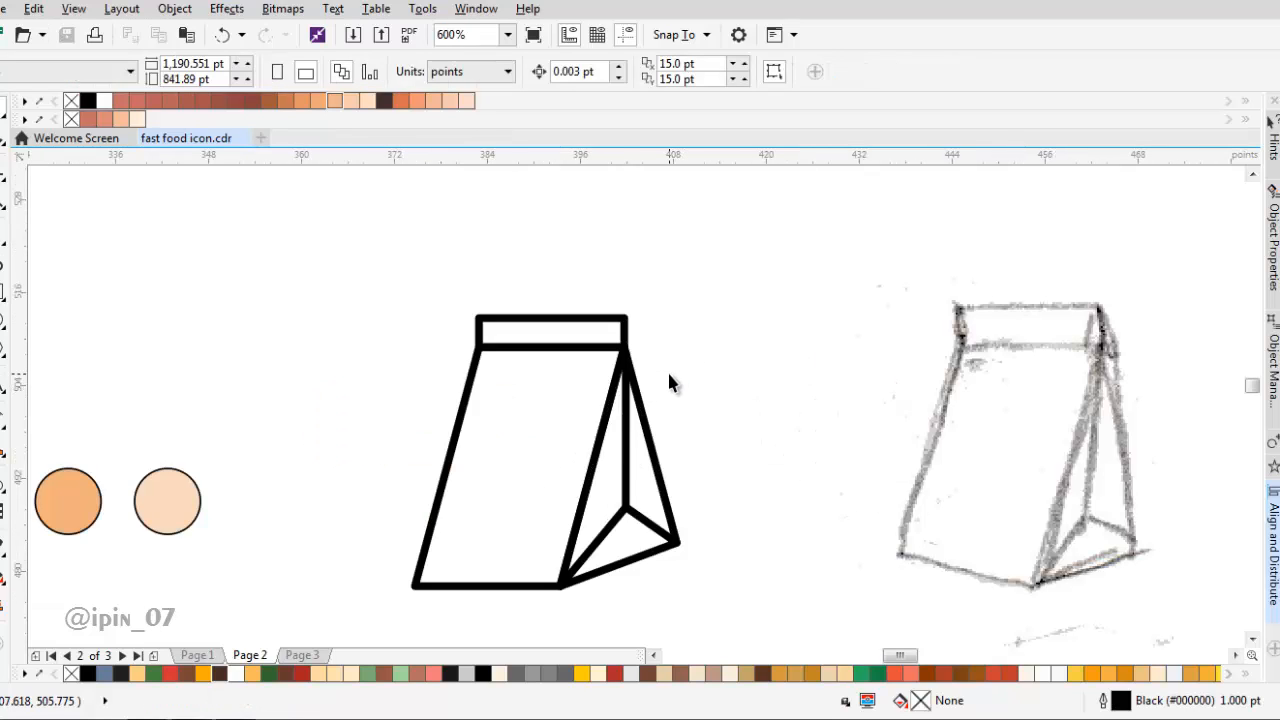
{"action": "left_click_drag", "start_coordinate": [676, 395], "coordinate": [654, 329]}
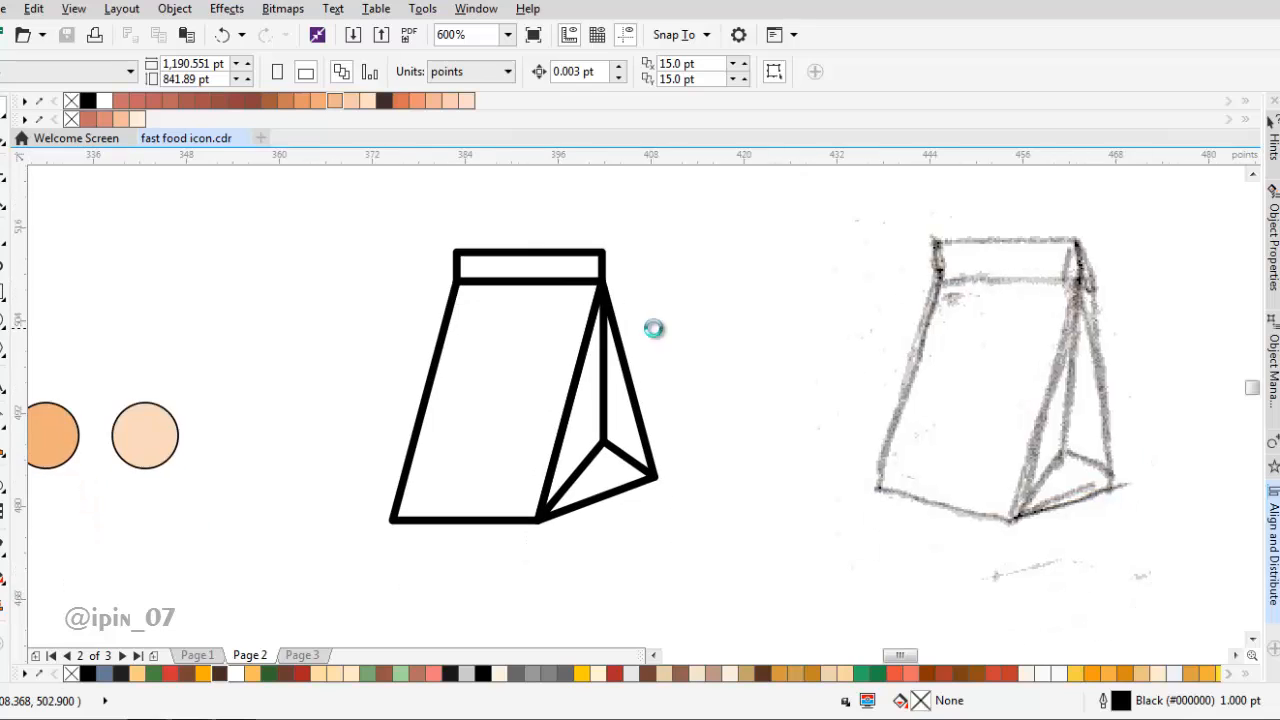
Make a skewed copy of the flap rectangle with its bottom edge shifted about 2.3 pt to the right
{"action": "scroll", "coordinate": [586, 294], "scroll_direction": "up", "scroll_amount": 1}
{"action": "left_click", "coordinate": [500, 271]}
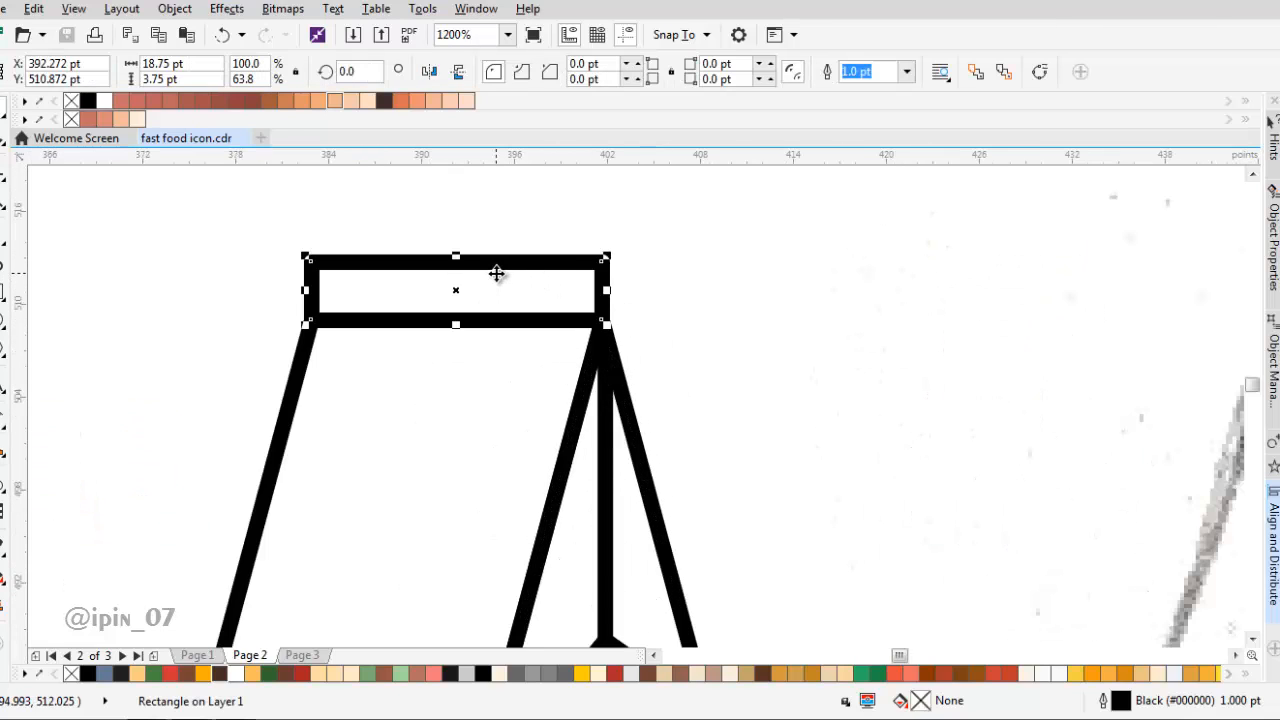
{"action": "scroll", "coordinate": [496, 274], "scroll_direction": "up", "scroll_amount": 1}
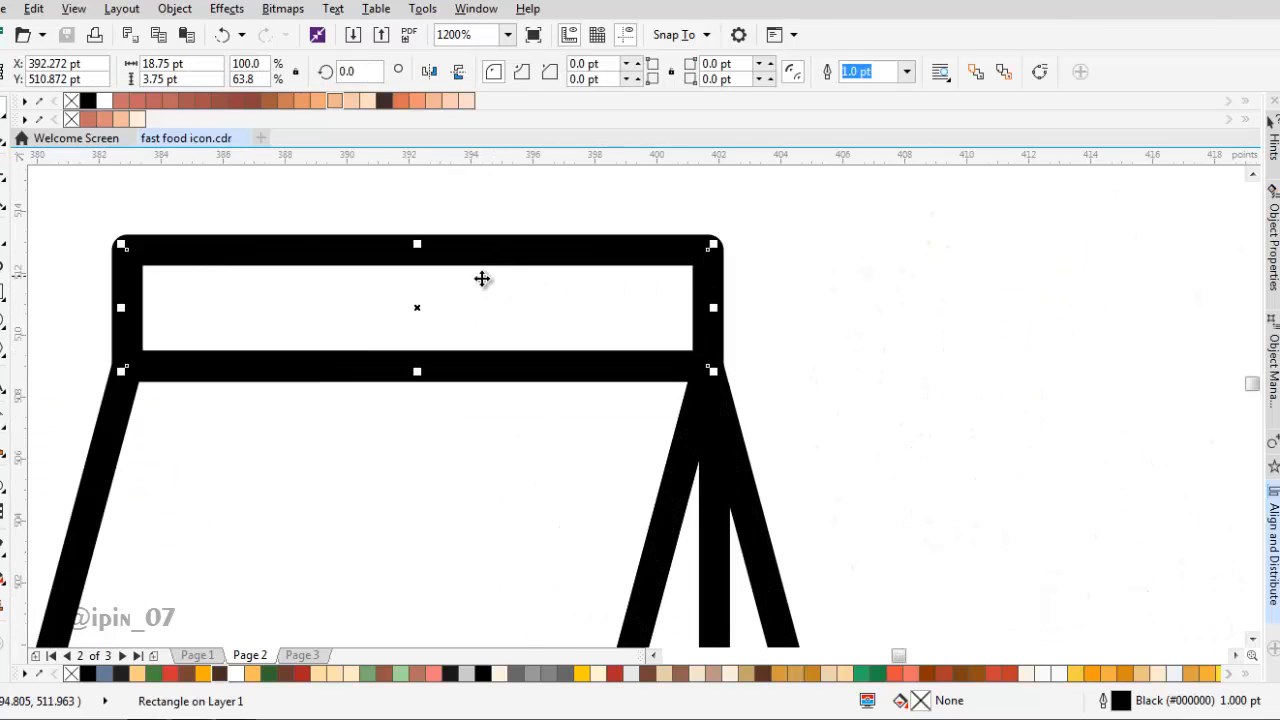
{"action": "left_click", "coordinate": [417, 372]}
{"action": "left_click_drag", "start_coordinate": [420, 372], "coordinate": [500, 384]}
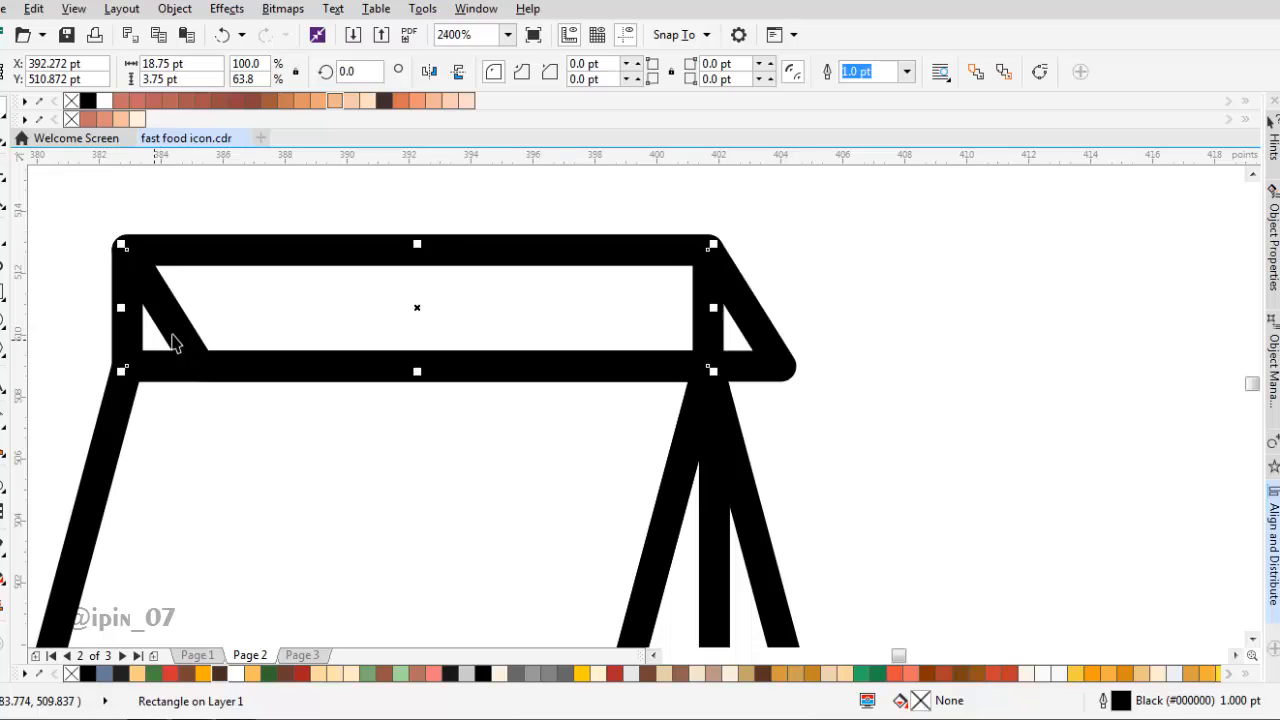
Trim the skewed copy against the flap rectangle, leaving only the small triangular fold at the flap's right side
{"action": "left_click", "coordinate": [172, 342], "text": "shift"}
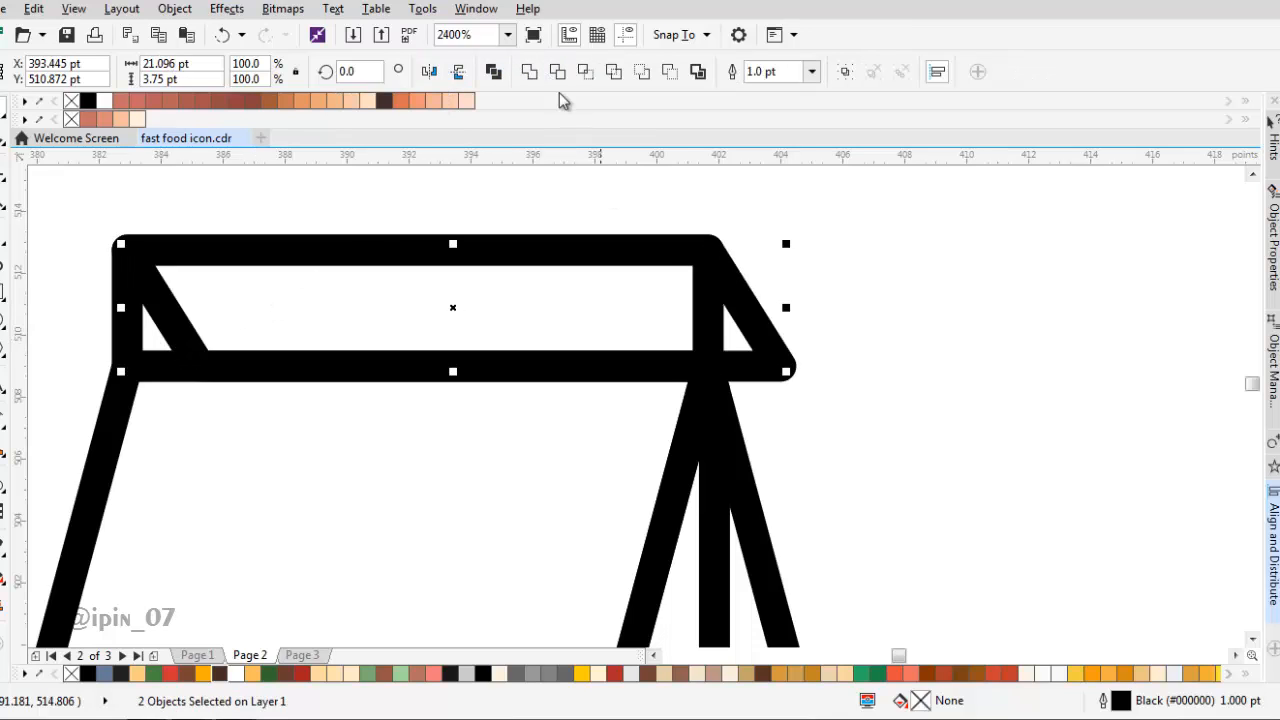
{"action": "scroll", "coordinate": [714, 303], "scroll_direction": "down", "scroll_amount": 8}
{"action": "key", "text": "Escape"}
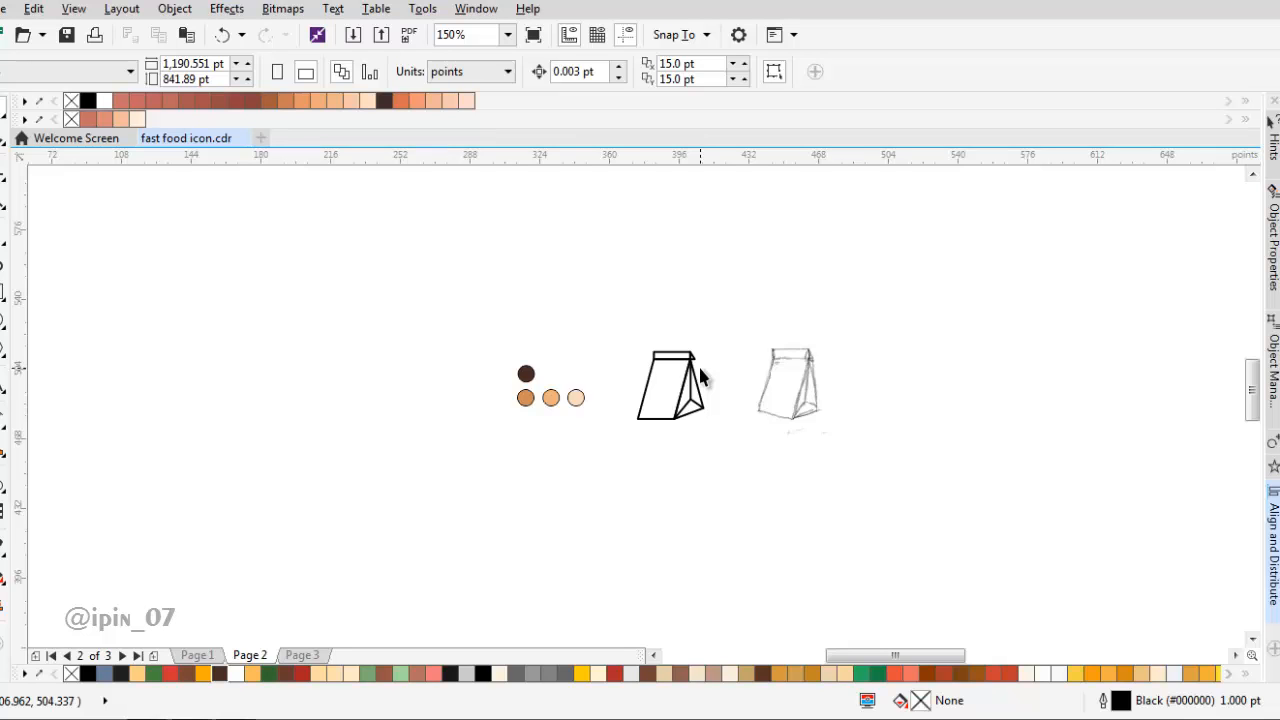
Apply the dark brown #4A2A21 sampled from the palette circle to the outlines of the flap, front panel, side panel and creases
{"action": "scroll", "coordinate": [673, 383], "scroll_direction": "up", "scroll_amount": 3}
{"action": "scroll", "coordinate": [623, 409], "scroll_direction": "down", "scroll_amount": 1}
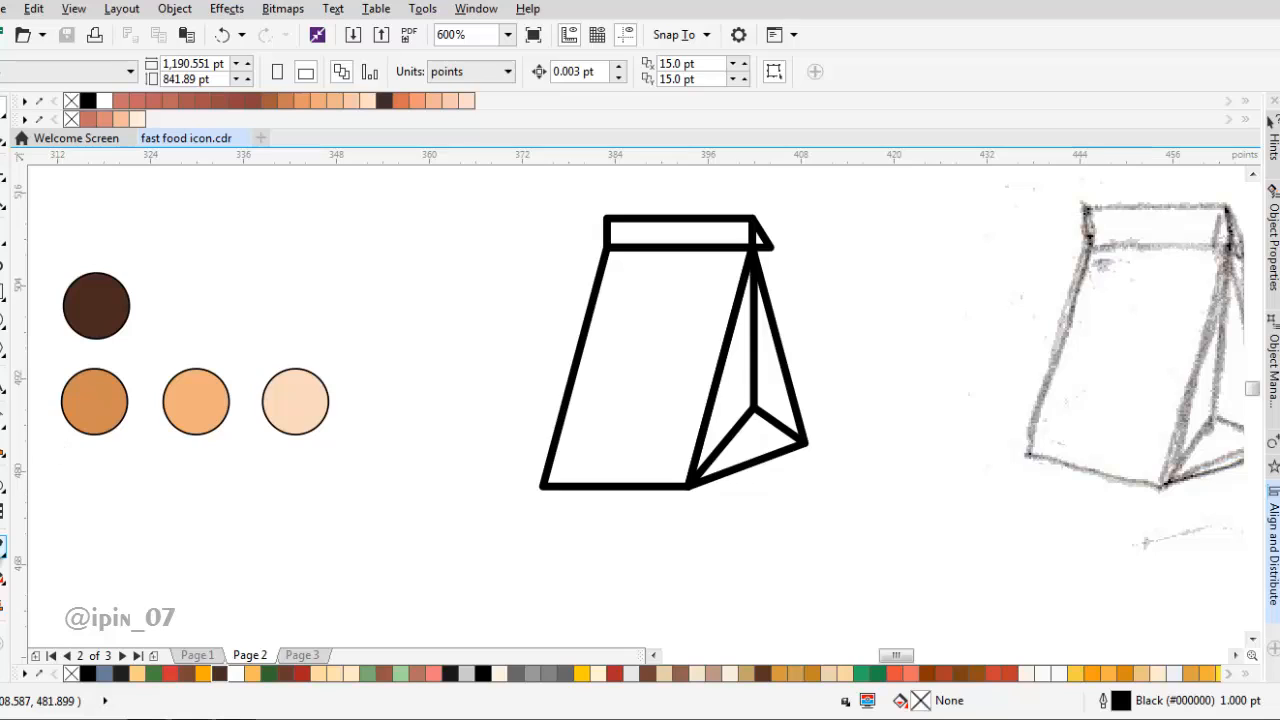
{"action": "key", "text": "i"}
{"action": "left_click", "coordinate": [132, 303]}
{"action": "scroll", "coordinate": [704, 242], "scroll_direction": "up", "scroll_amount": 1}
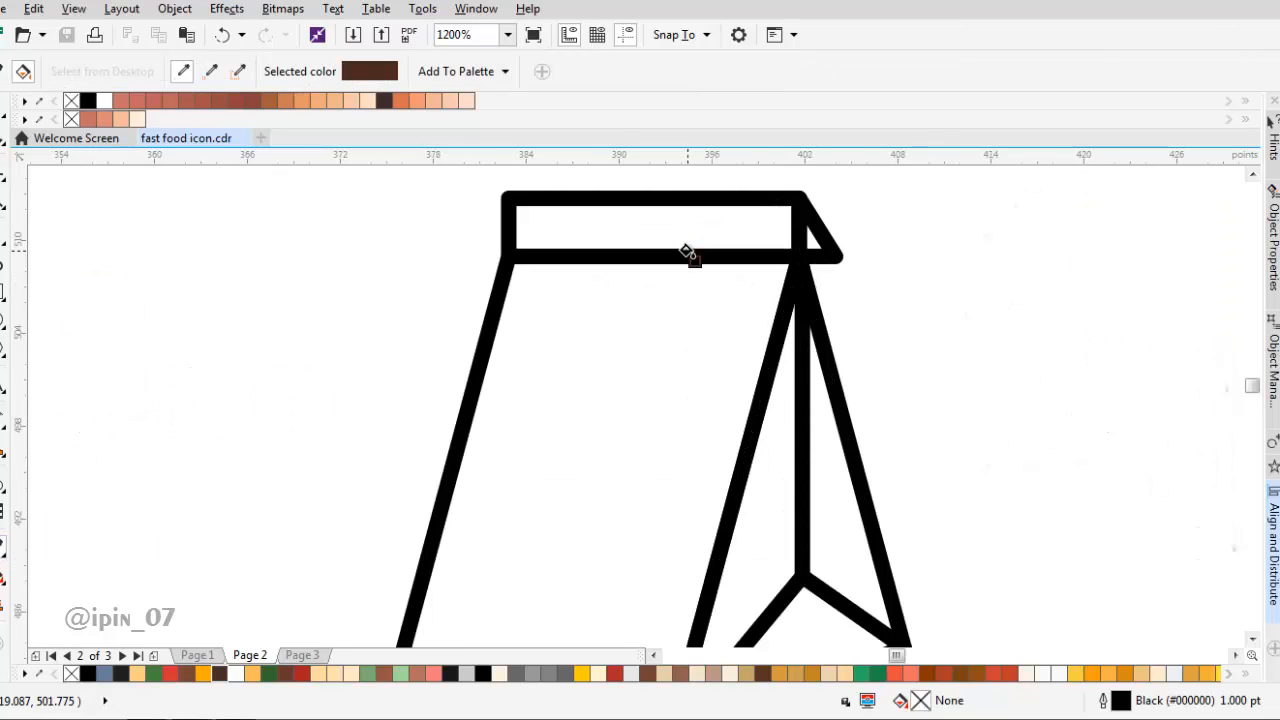
{"action": "left_click", "coordinate": [688, 253]}
{"action": "left_click", "coordinate": [806, 228]}
{"action": "left_click", "coordinate": [777, 195]}
{"action": "left_click", "coordinate": [801, 311]}
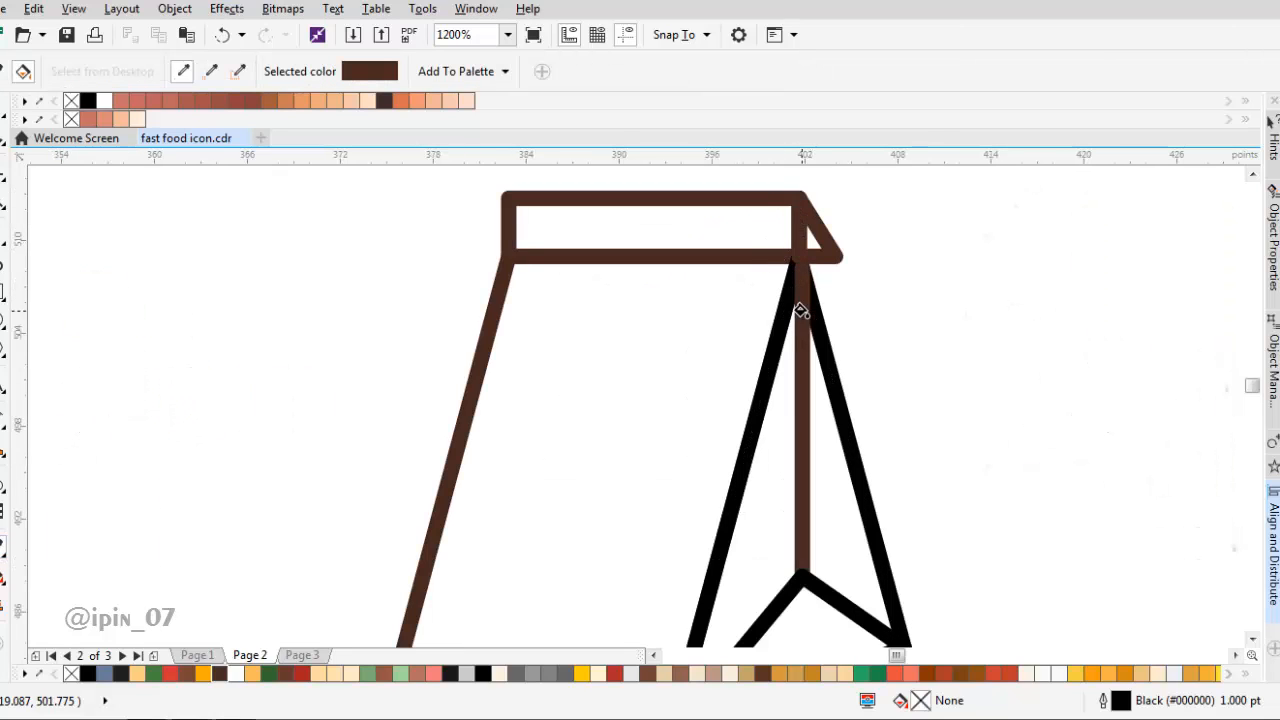
{"action": "left_click", "coordinate": [783, 312]}
{"action": "left_click_drag", "start_coordinate": [826, 468], "coordinate": [814, 305]}
{"action": "left_click", "coordinate": [807, 423]}
{"action": "key", "text": "space"}
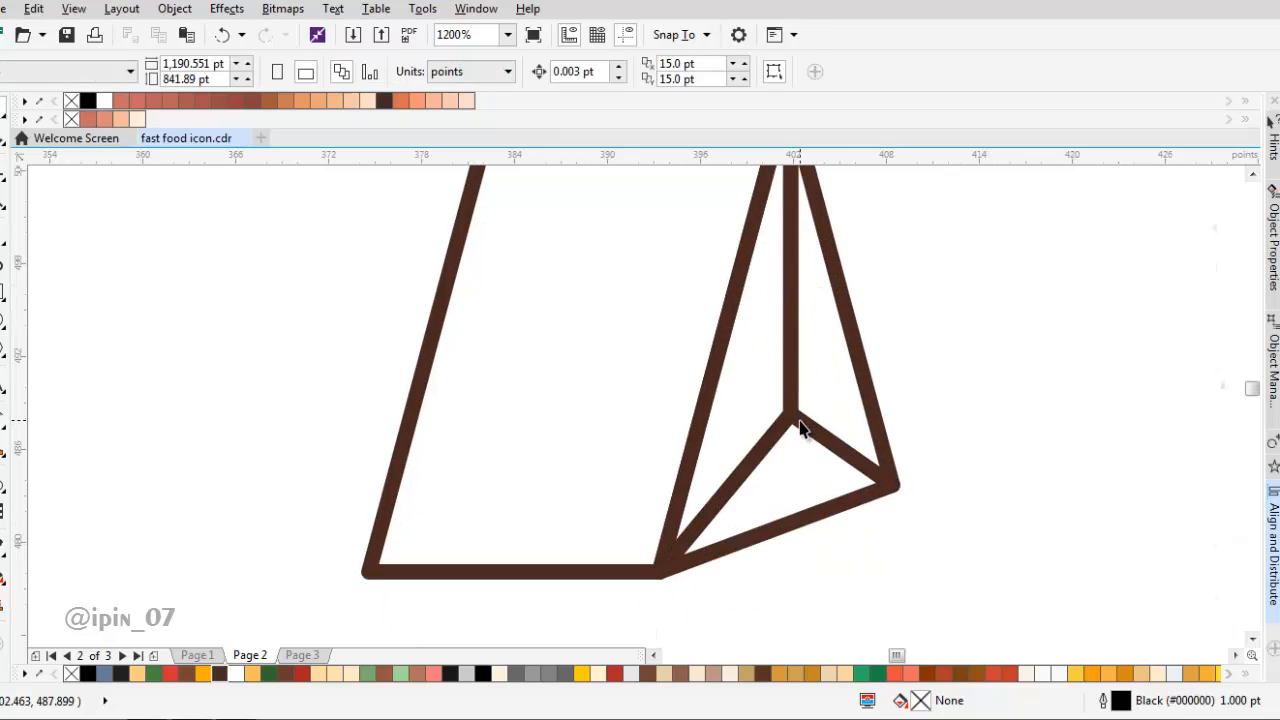
Set the outline width of the vertical crease and the base fold lines to 0.75 pt
{"action": "left_click", "coordinate": [798, 418]}
{"action": "left_click", "coordinate": [795, 363], "text": "shift"}
{"action": "left_click", "coordinate": [813, 73]}
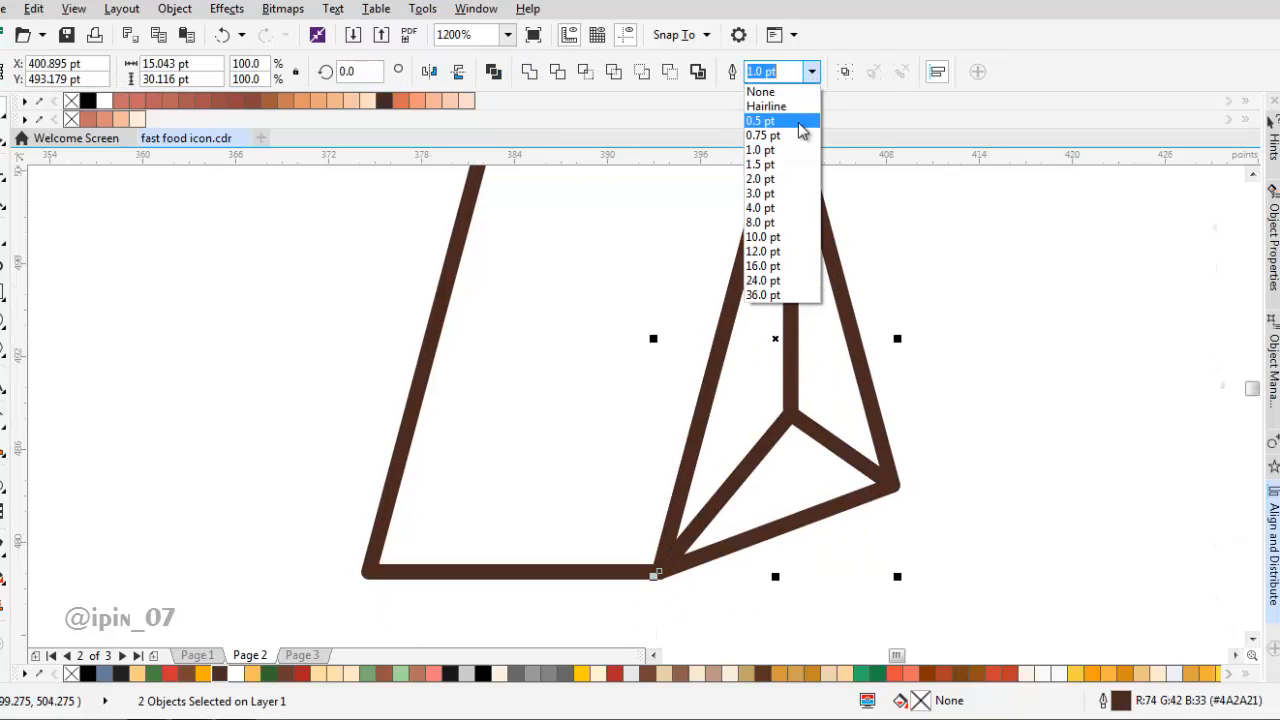
{"action": "left_click", "coordinate": [762, 135]}
Fill the bag's front panel, flap, side panel and small fold with the light orange #F0B17B sampled from the palette circle
{"action": "scroll", "coordinate": [655, 460], "scroll_direction": "down", "scroll_amount": 2}
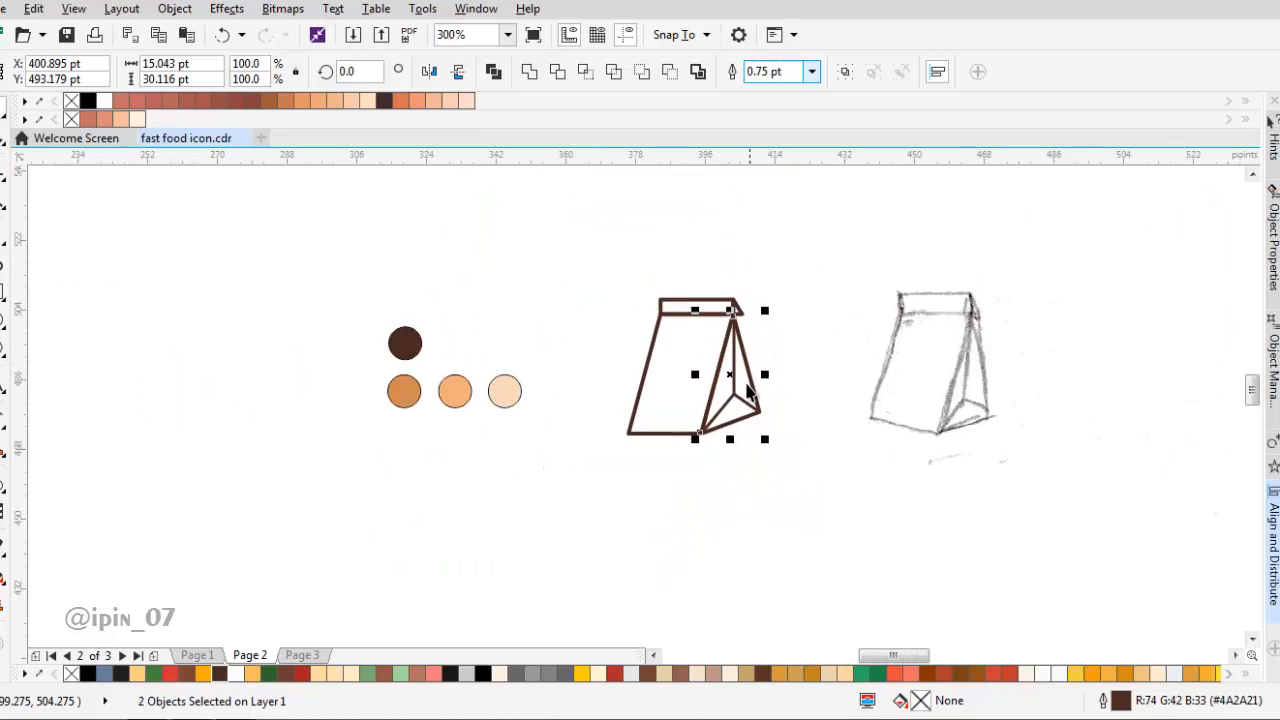
{"action": "key", "text": "i"}
{"action": "left_click", "coordinate": [231, 409]}
{"action": "left_click", "coordinate": [738, 256]}
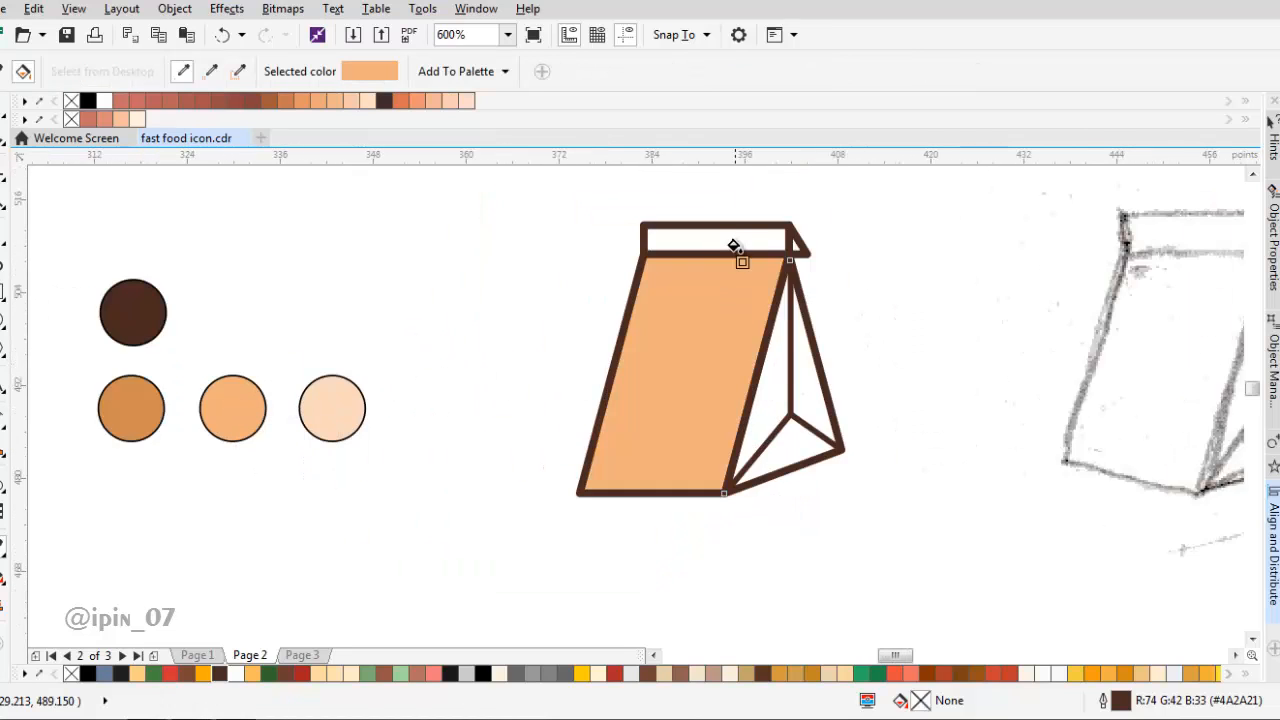
{"action": "left_click", "coordinate": [741, 240]}
{"action": "scroll", "coordinate": [764, 262], "scroll_direction": "up", "scroll_amount": 2}
{"action": "scroll", "coordinate": [743, 276], "scroll_direction": "down", "scroll_amount": 1}
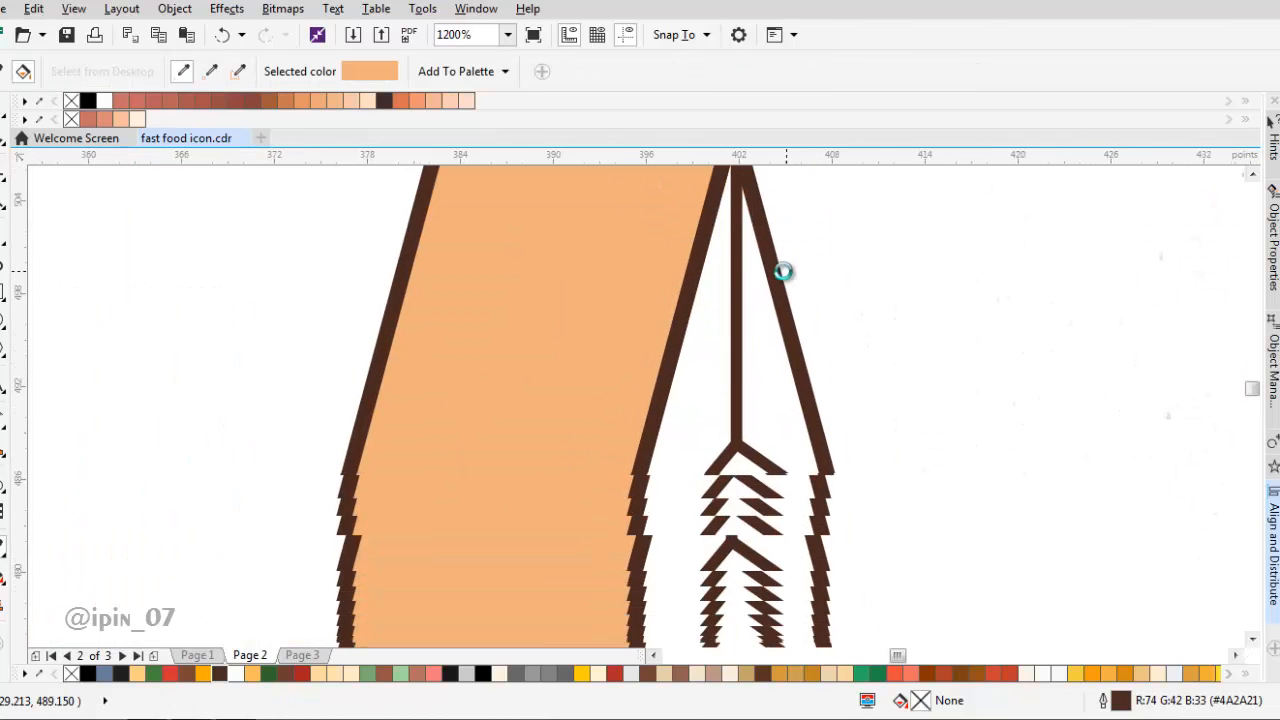
{"action": "left_click", "coordinate": [766, 400]}
{"action": "scroll", "coordinate": [700, 397], "scroll_direction": "down", "scroll_amount": 2}
{"action": "left_click_drag", "start_coordinate": [716, 388], "coordinate": [721, 399]}
{"action": "key", "text": "space"}
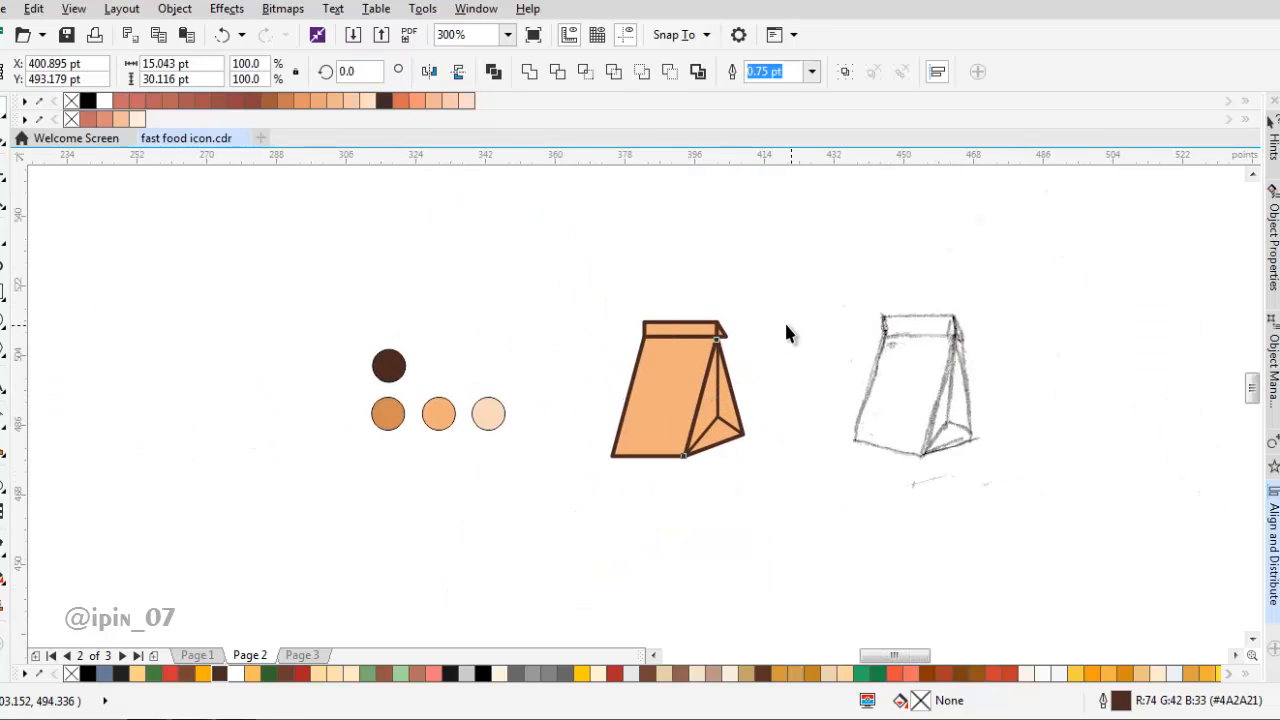
{"action": "left_click", "coordinate": [778, 318]}
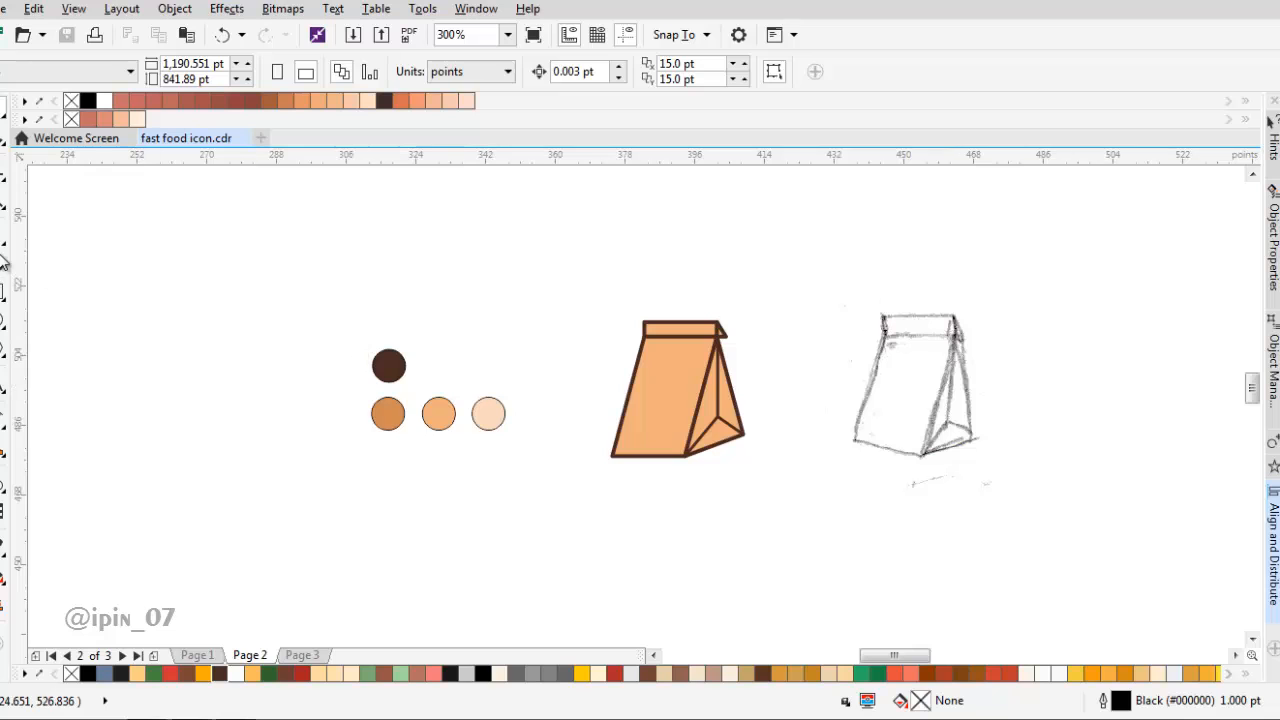
{"action": "scroll", "coordinate": [688, 418], "scroll_direction": "up", "scroll_amount": 1}
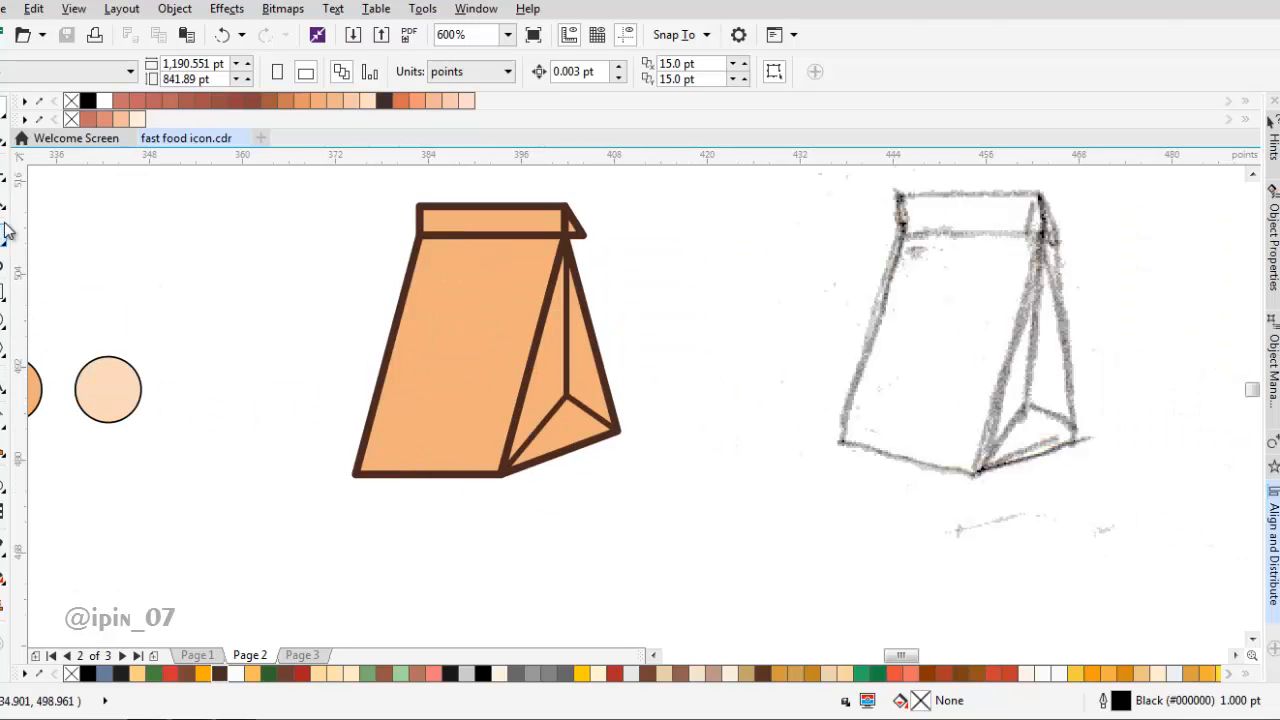
{"action": "scroll", "coordinate": [665, 430], "scroll_direction": "up", "scroll_amount": 1}
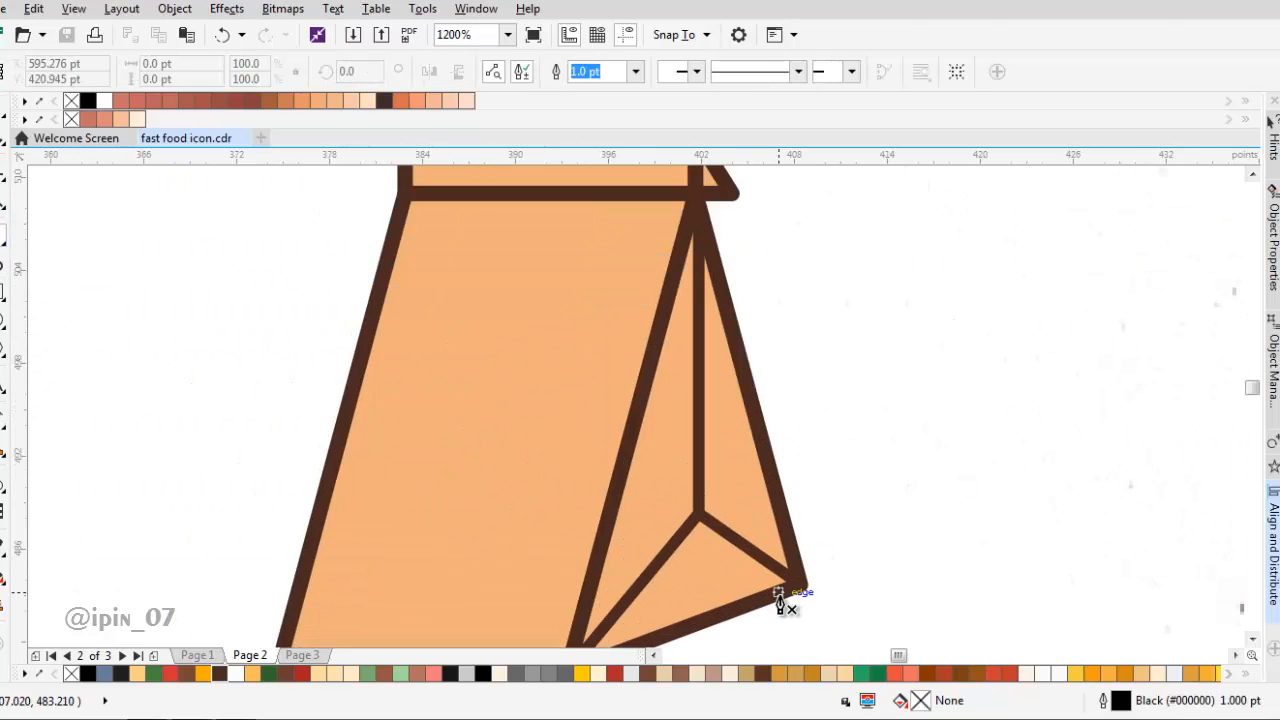
{"action": "scroll", "coordinate": [790, 577], "scroll_direction": "up", "scroll_amount": 2}
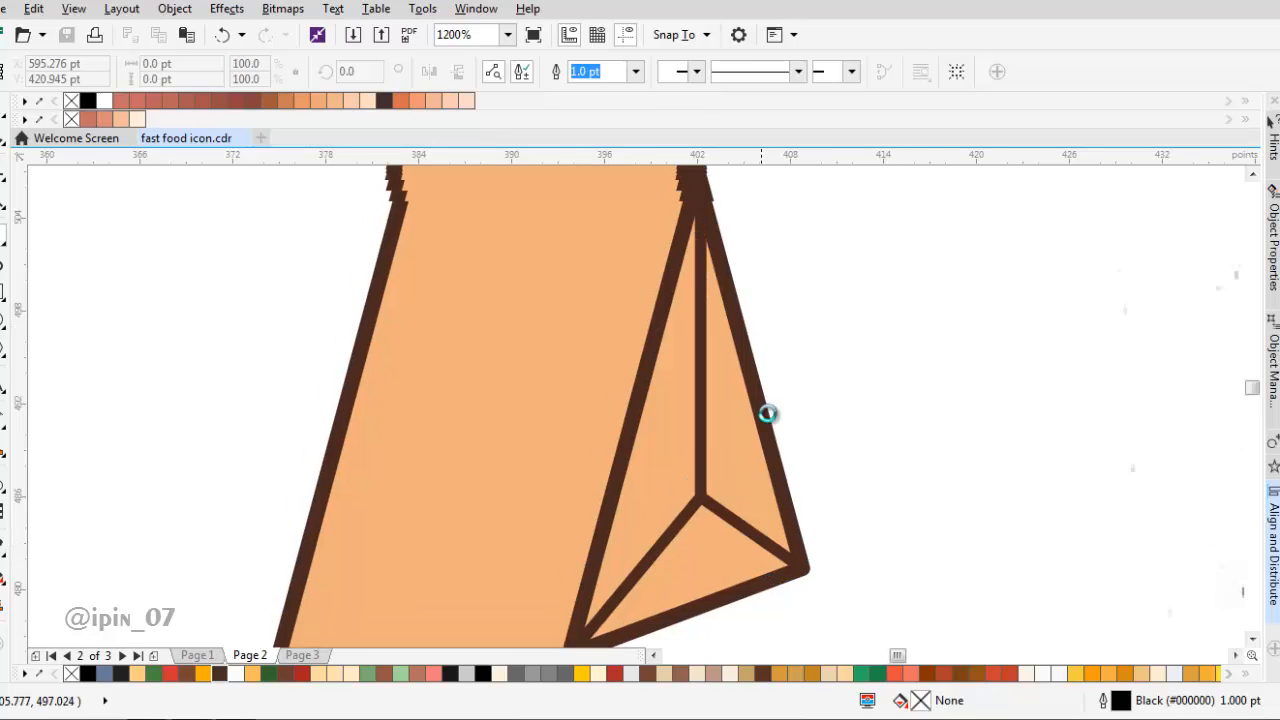
{"action": "key", "text": "space"}
{"action": "left_click", "coordinate": [700, 314]}
{"action": "scroll", "coordinate": [744, 336], "scroll_direction": "up", "scroll_amount": 2}
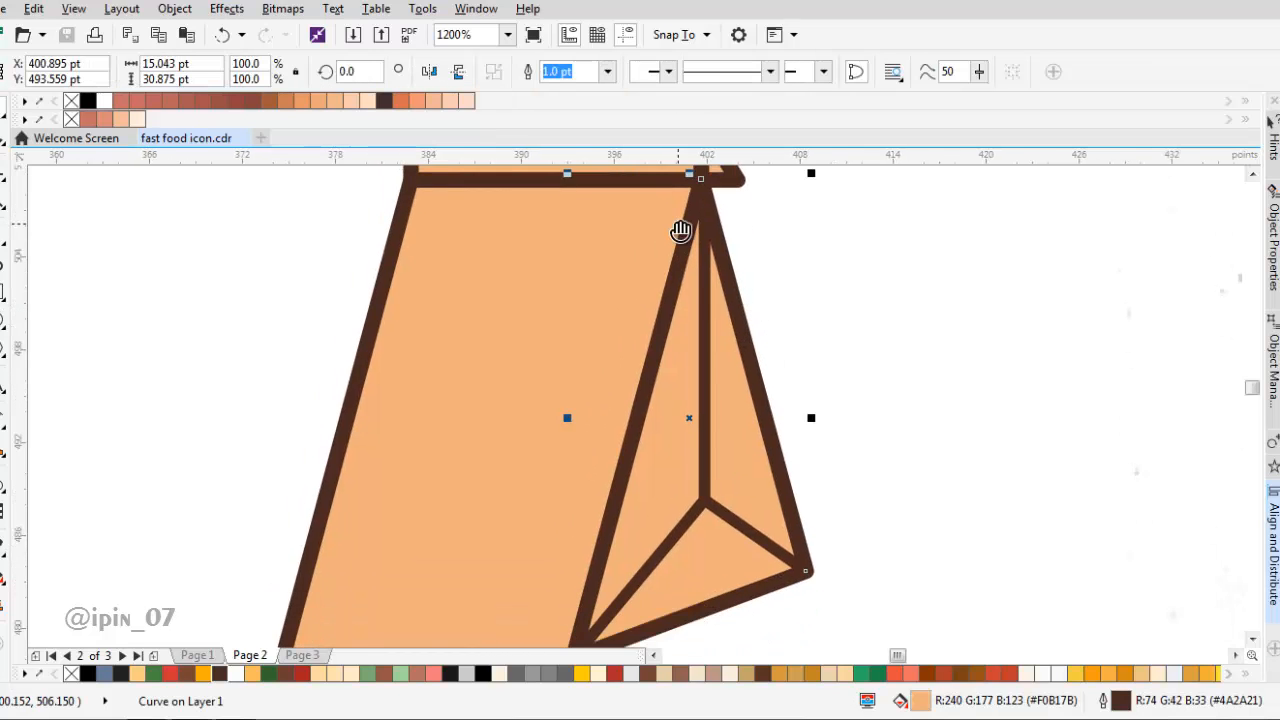
{"action": "left_click", "coordinate": [706, 251]}
{"action": "key", "text": "space"}
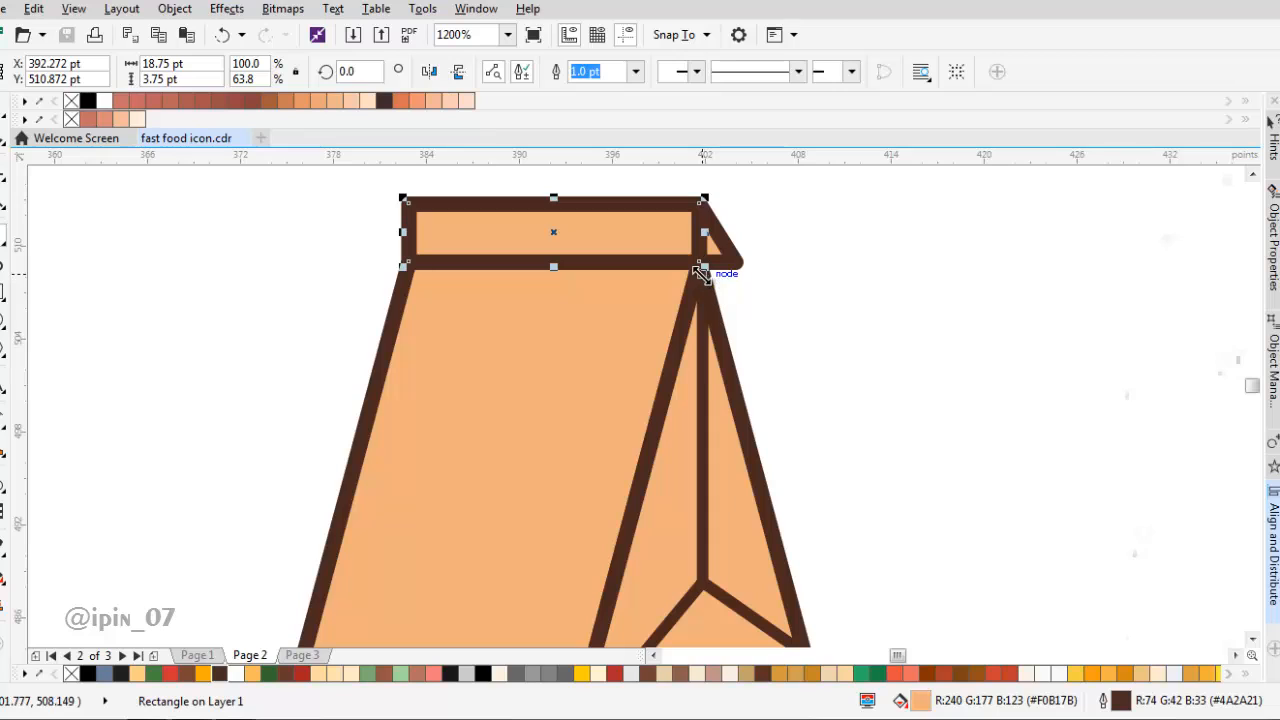
{"action": "scroll", "coordinate": [705, 265], "scroll_direction": "down", "scroll_amount": 3}
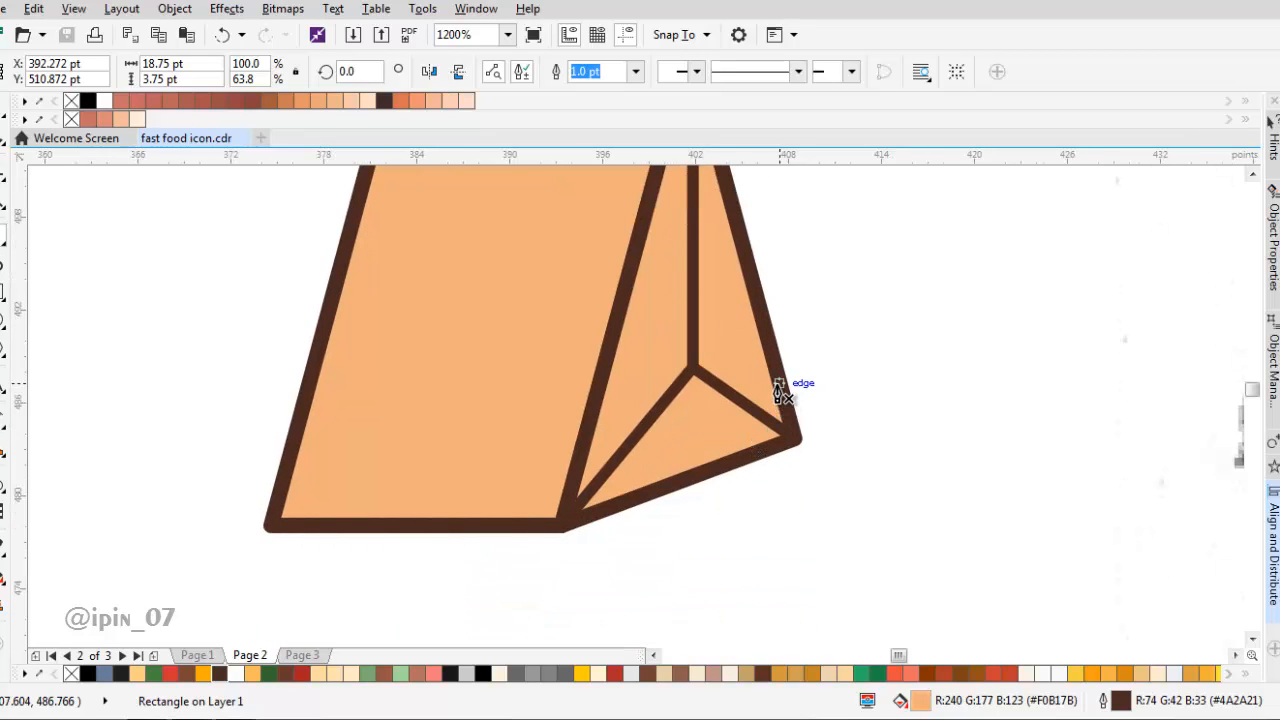
{"action": "mouse_move", "coordinate": [801, 319]}
{"action": "left_mouse_down"}
{"action": "mouse_move", "coordinate": [710, 424]}
{"action": "mouse_move", "coordinate": [644, 398]}
{"action": "left_mouse_up"}
{"action": "key", "text": "space"}
{"action": "key", "text": "ctrl+z"}
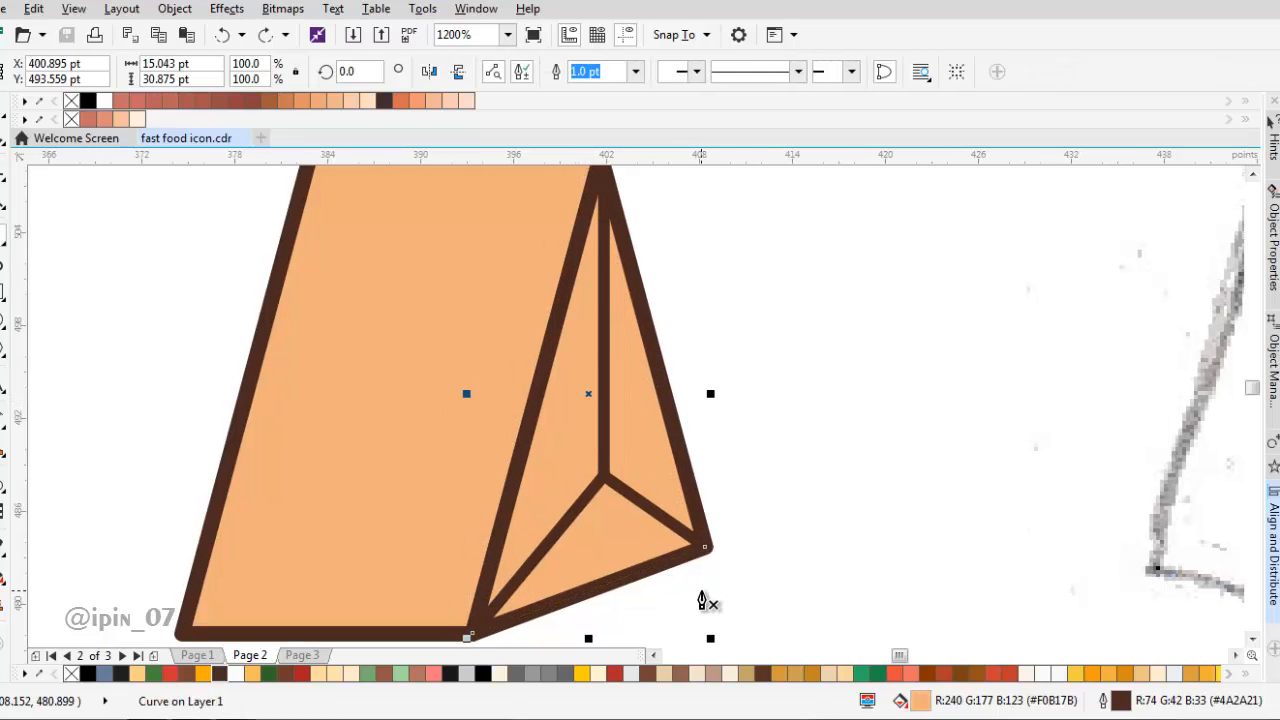
Draw a closed Pen shape about 17.6 pt wide and 31 pt tall overlapping only the outer edge of the side panel
{"action": "left_click", "coordinate": [696, 593]}
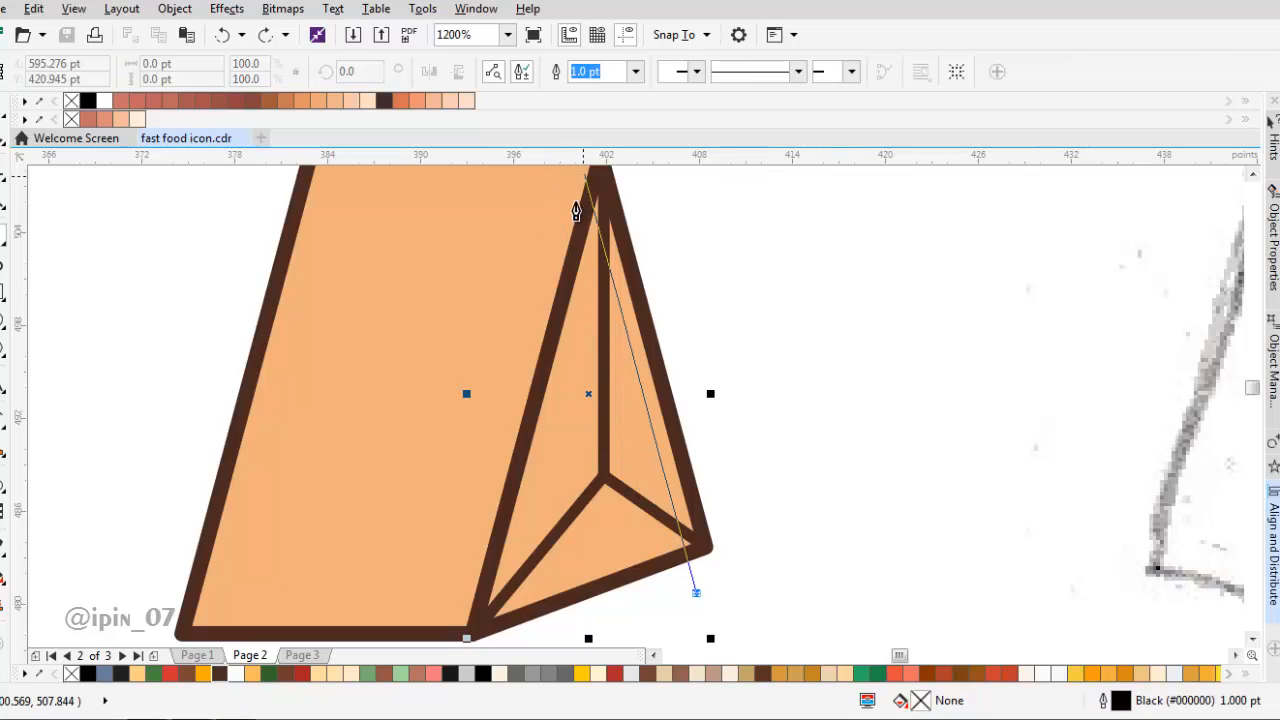
{"action": "left_click_drag", "start_coordinate": [598, 226], "coordinate": [596, 316]}
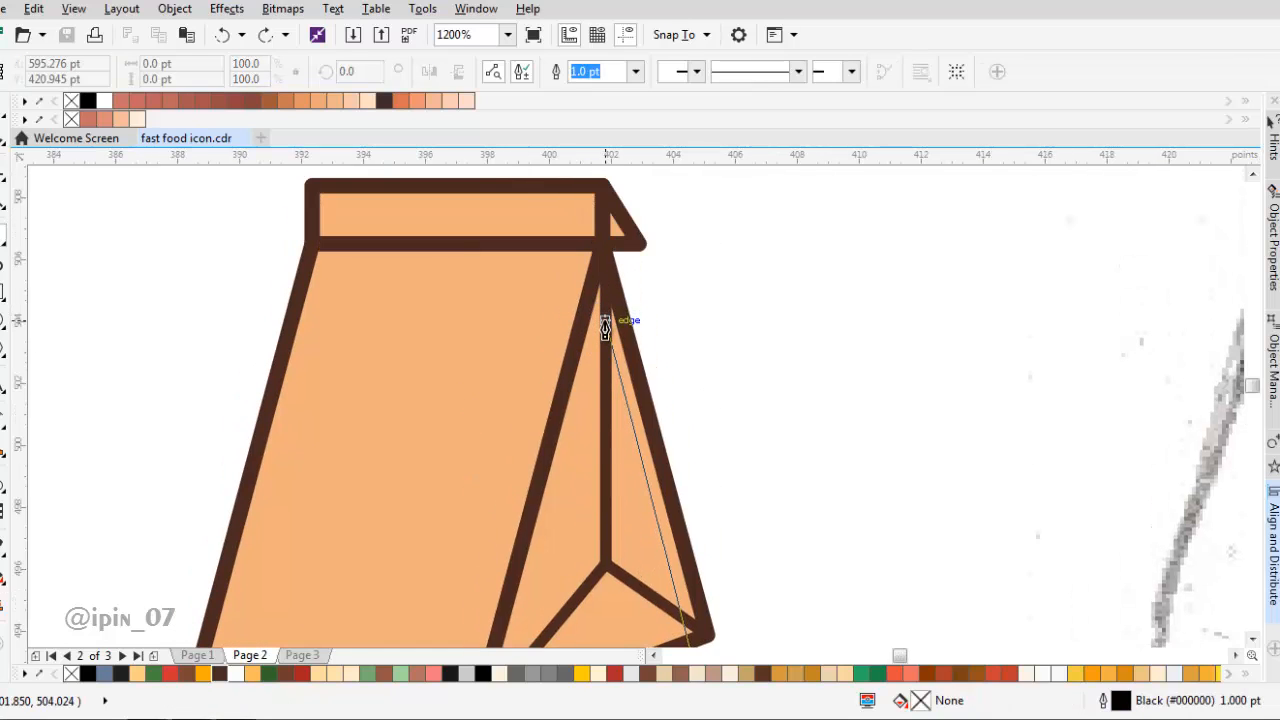
{"action": "scroll", "coordinate": [604, 330], "scroll_direction": "up", "scroll_amount": 2}
{"action": "left_click", "coordinate": [601, 345]}
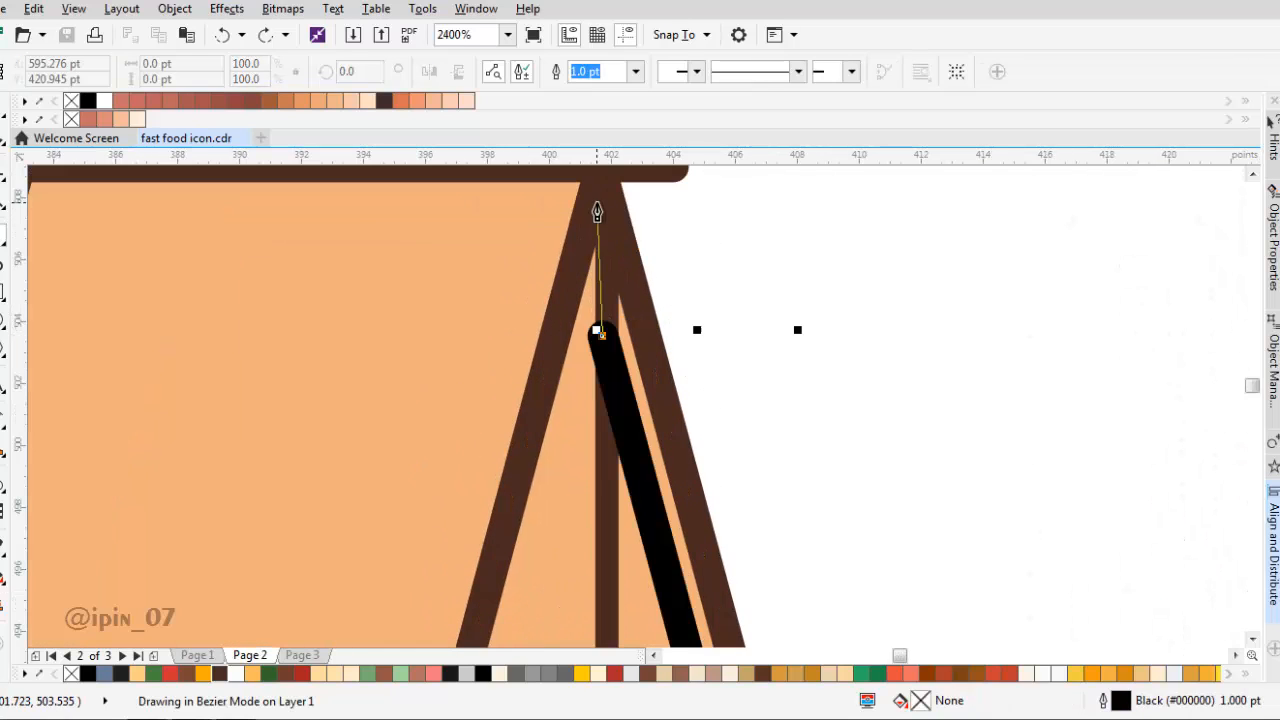
{"action": "scroll", "coordinate": [599, 320], "scroll_direction": "up", "scroll_amount": 2}
{"action": "left_click", "coordinate": [605, 273]}
{"action": "scroll", "coordinate": [742, 287], "scroll_direction": "down", "scroll_amount": 2}
{"action": "left_click_drag", "start_coordinate": [794, 303], "coordinate": [816, 369]}
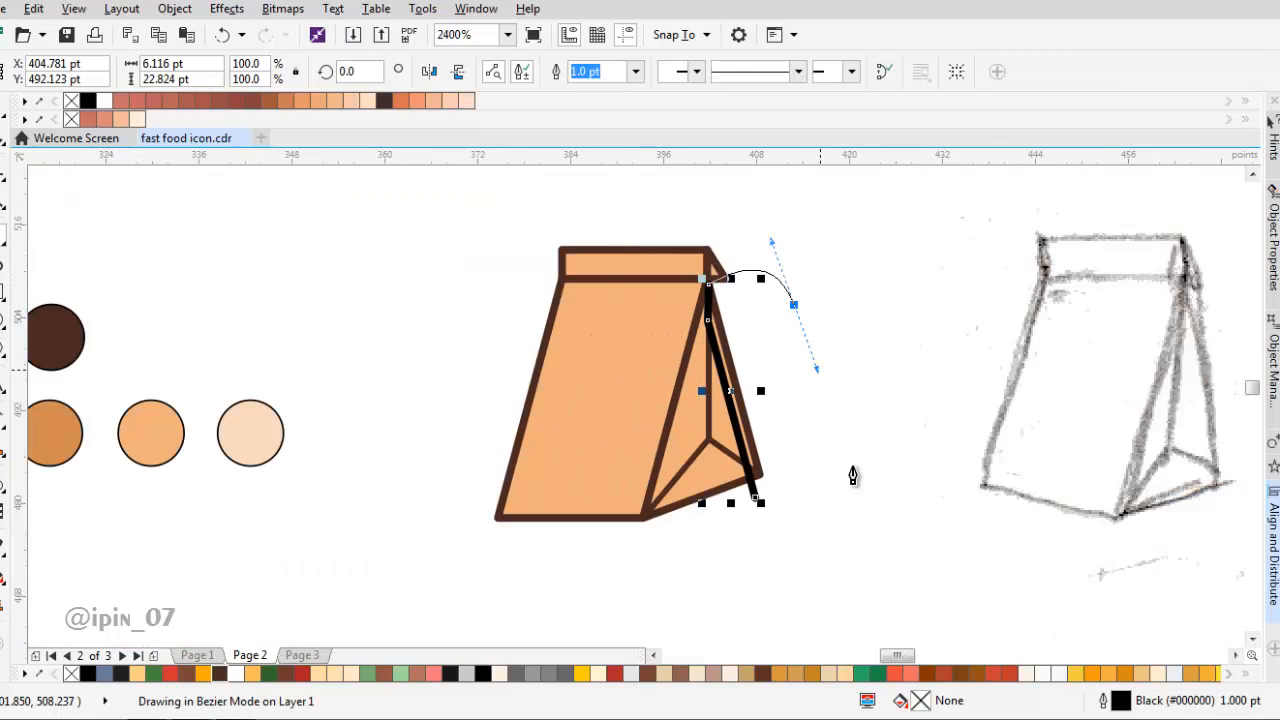
{"action": "left_click", "coordinate": [843, 506]}
{"action": "scroll", "coordinate": [787, 507], "scroll_direction": "up", "scroll_amount": 1}
{"action": "left_click_drag", "start_coordinate": [725, 492], "coordinate": [638, 438]}
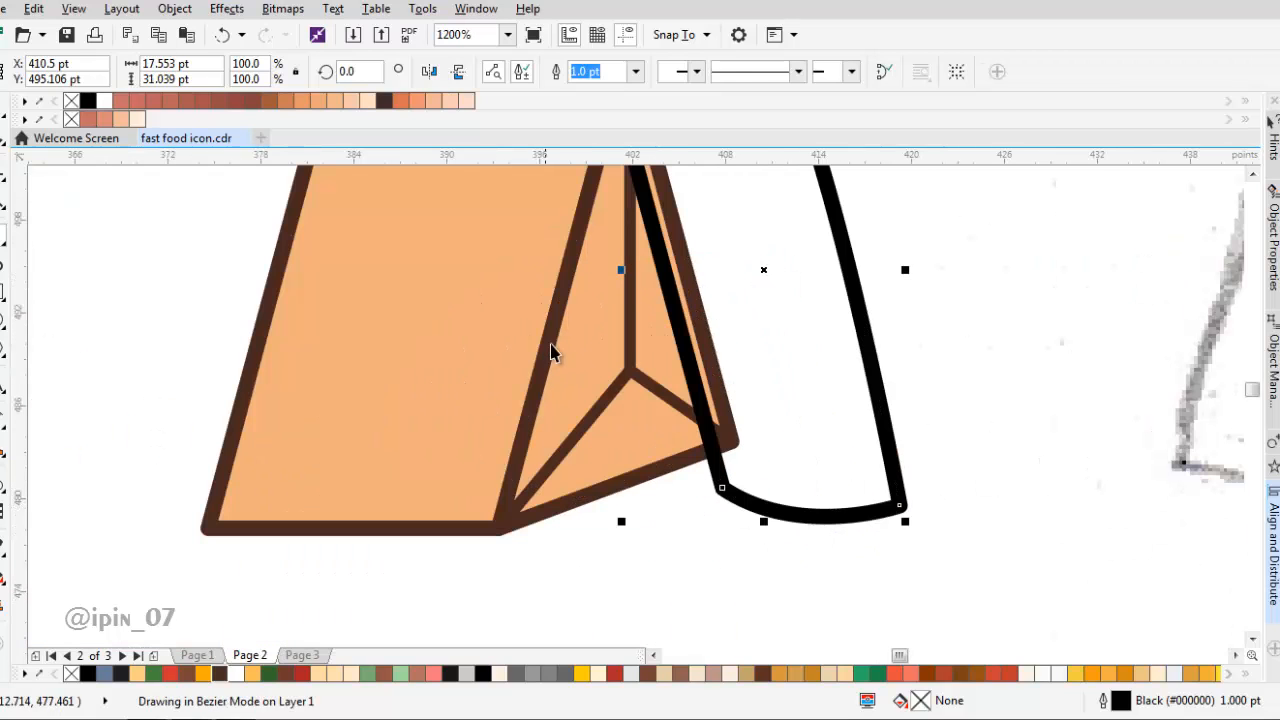
Intersect the drawn shape with the side panel to create a narrow strip on its outer edge, and delete the helper shape
{"action": "key", "text": "space"}
{"action": "left_click", "coordinate": [551, 346], "text": "shift"}
{"action": "left_click", "coordinate": [583, 71]}
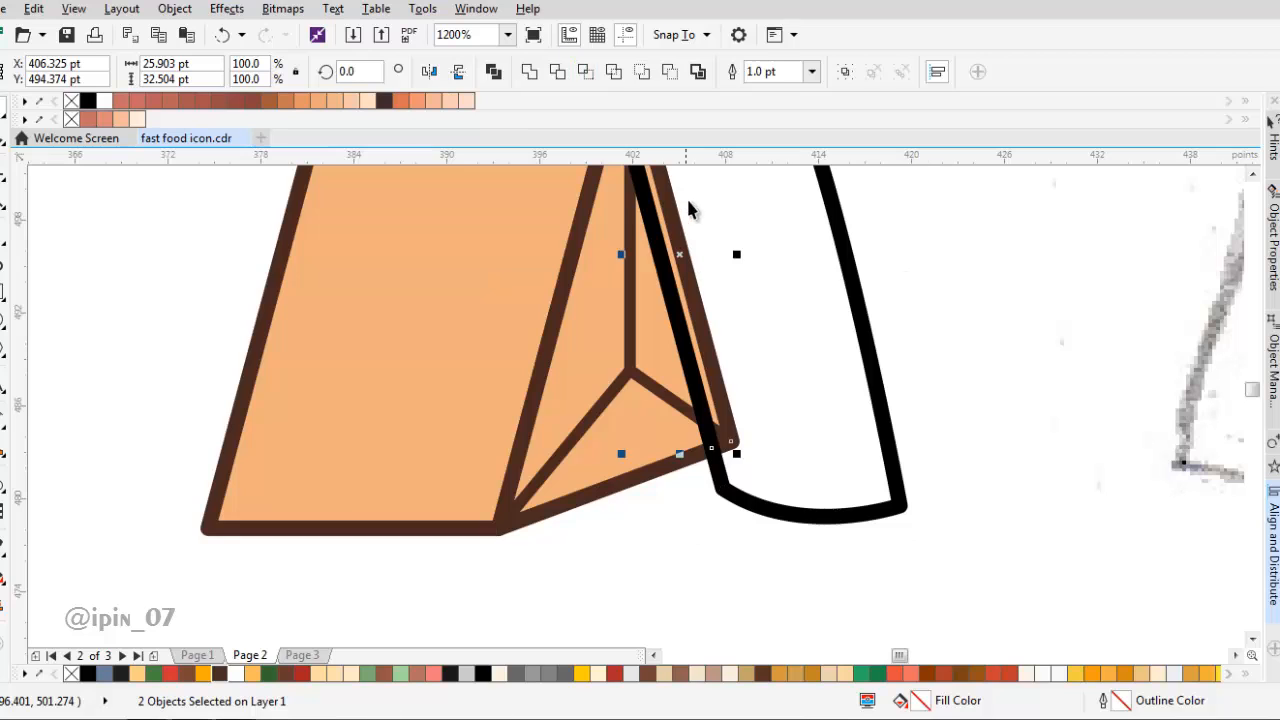
{"action": "left_click_drag", "start_coordinate": [720, 192], "coordinate": [844, 278]}
{"action": "key", "text": "Delete"}
Move the strip's lower inner node up onto the base fold line so the strip ends on the crease
{"action": "scroll", "coordinate": [715, 429], "scroll_direction": "up", "scroll_amount": 1}
{"action": "double_click", "coordinate": [715, 404]}
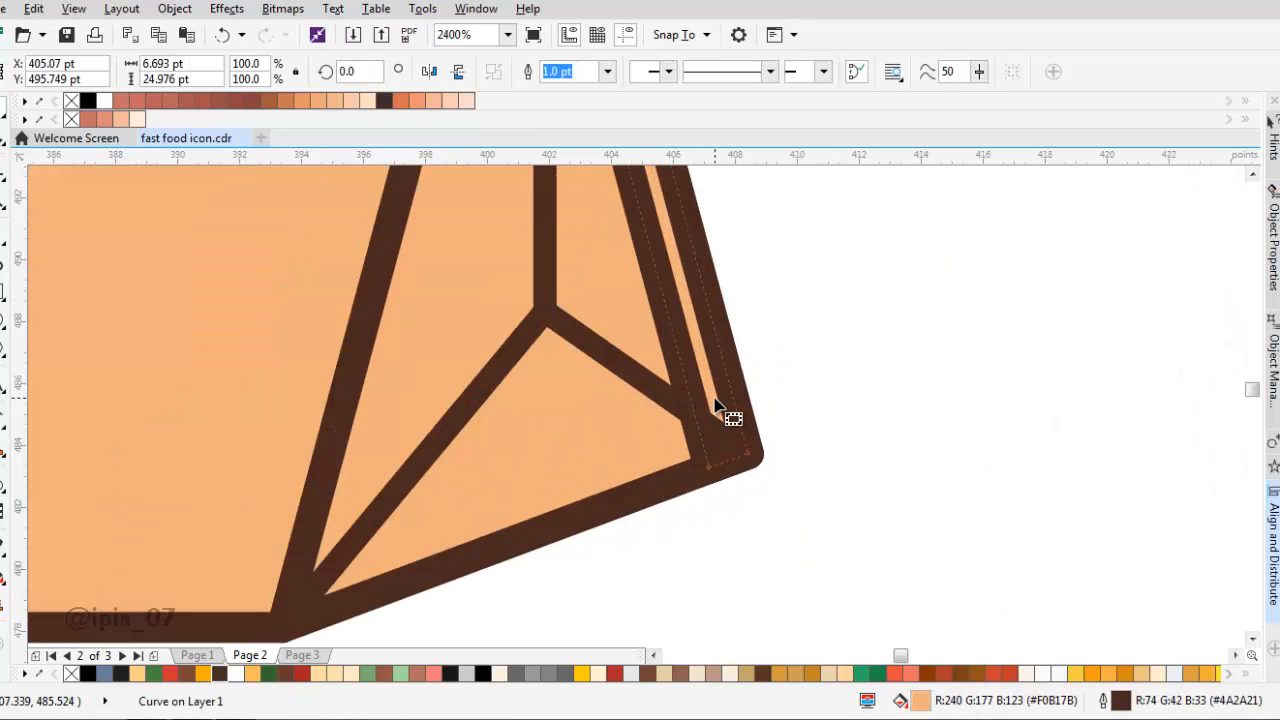
{"action": "scroll", "coordinate": [692, 467], "scroll_direction": "up", "scroll_amount": 1}
{"action": "left_click_drag", "start_coordinate": [720, 469], "coordinate": [692, 378]}
{"action": "scroll", "coordinate": [692, 378], "scroll_direction": "down", "scroll_amount": 3}
{"action": "key", "text": "space"}
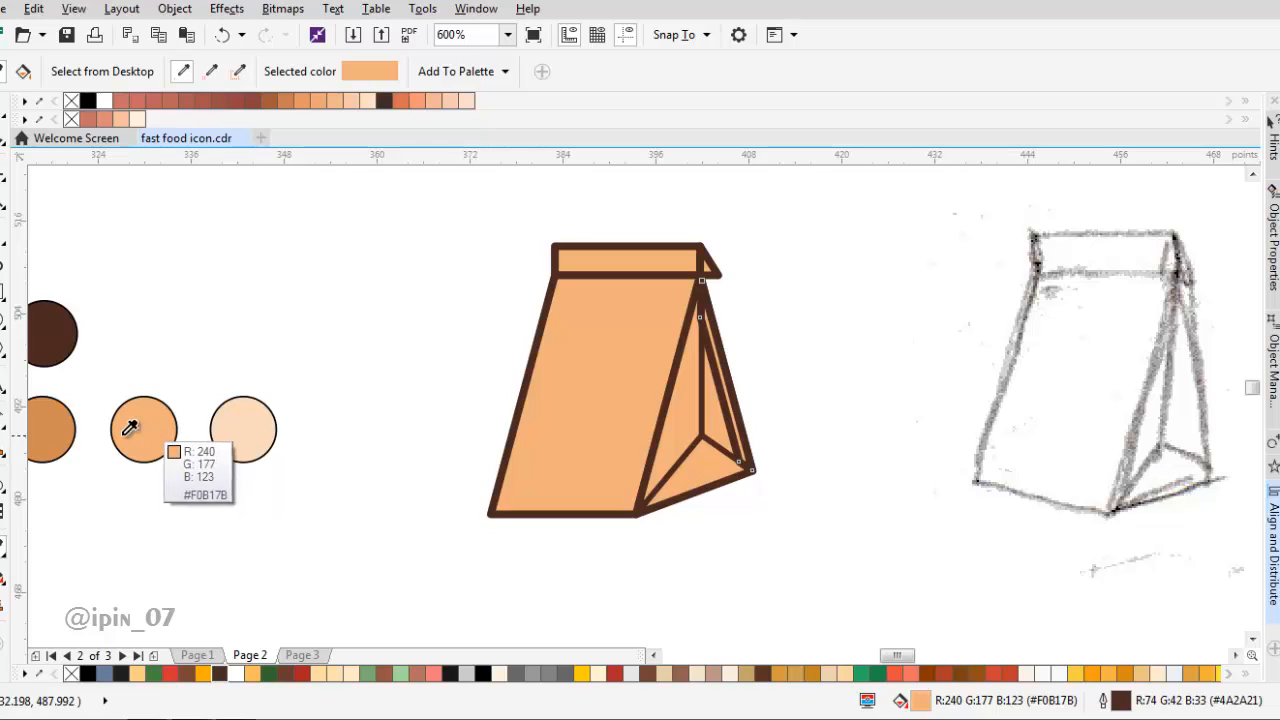
Fill the side panel with the darker orange sampled from the palette circle, keeping the edge strip light
{"action": "left_click", "coordinate": [45, 435]}
{"action": "scroll", "coordinate": [677, 444], "scroll_direction": "up", "scroll_amount": 1}
{"action": "left_click", "coordinate": [680, 430]}
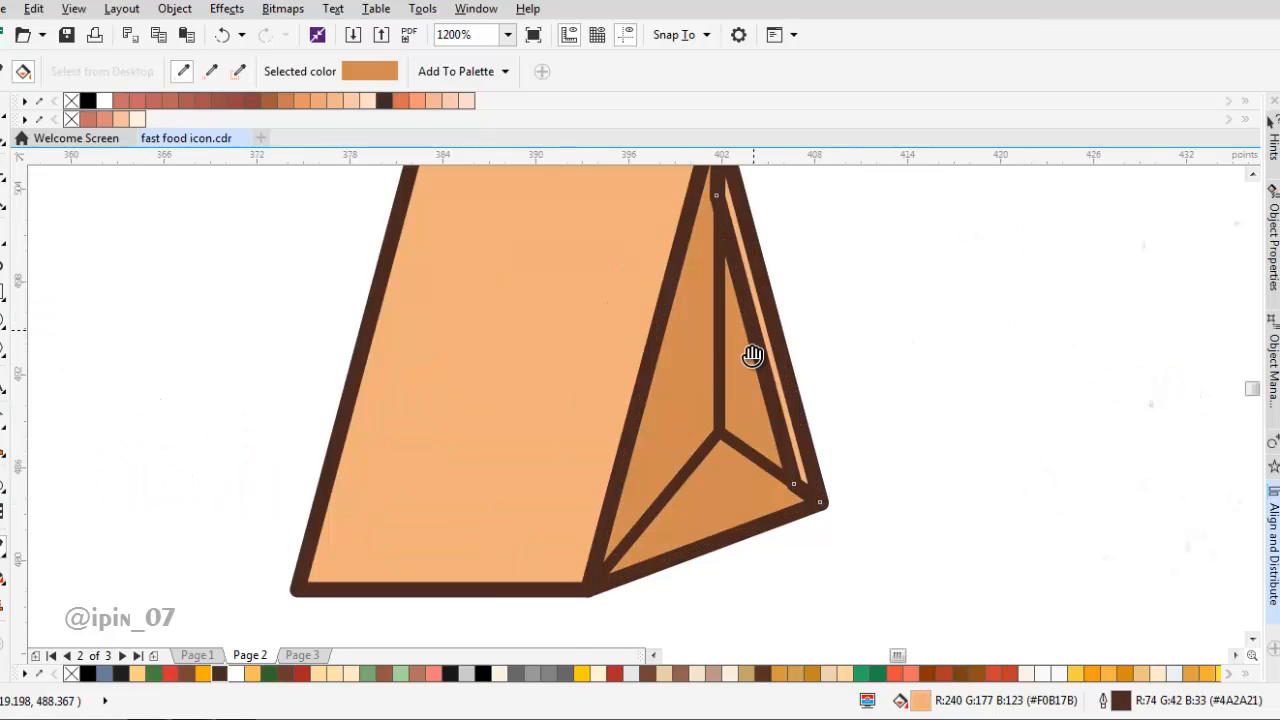
Remove the outline from the light strip on the side panel's outer edge
{"action": "left_click_drag", "start_coordinate": [754, 357], "coordinate": [718, 446]}
{"action": "key", "text": "space"}
{"action": "left_click", "coordinate": [607, 71]}
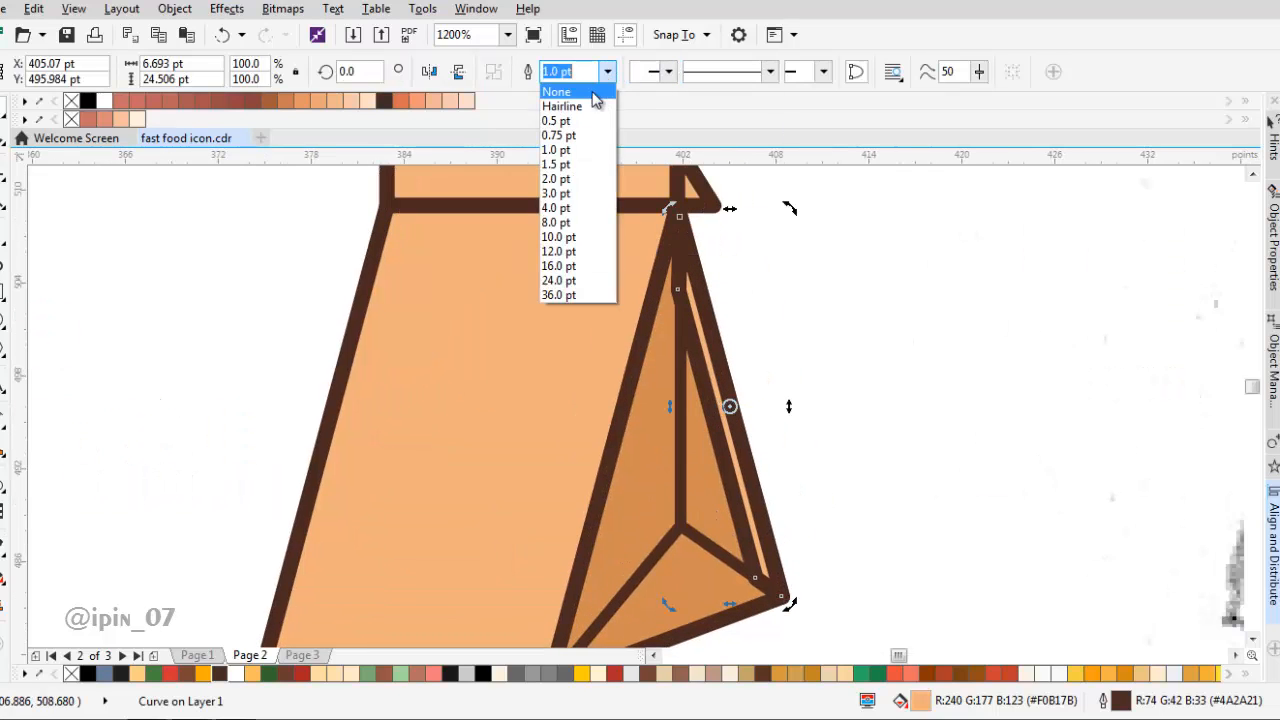
{"action": "left_click", "coordinate": [575, 89]}
{"action": "left_click", "coordinate": [729, 255]}
{"action": "scroll", "coordinate": [725, 270], "scroll_direction": "up", "scroll_amount": 1}
{"action": "scroll", "coordinate": [720, 357], "scroll_direction": "down", "scroll_amount": 2}
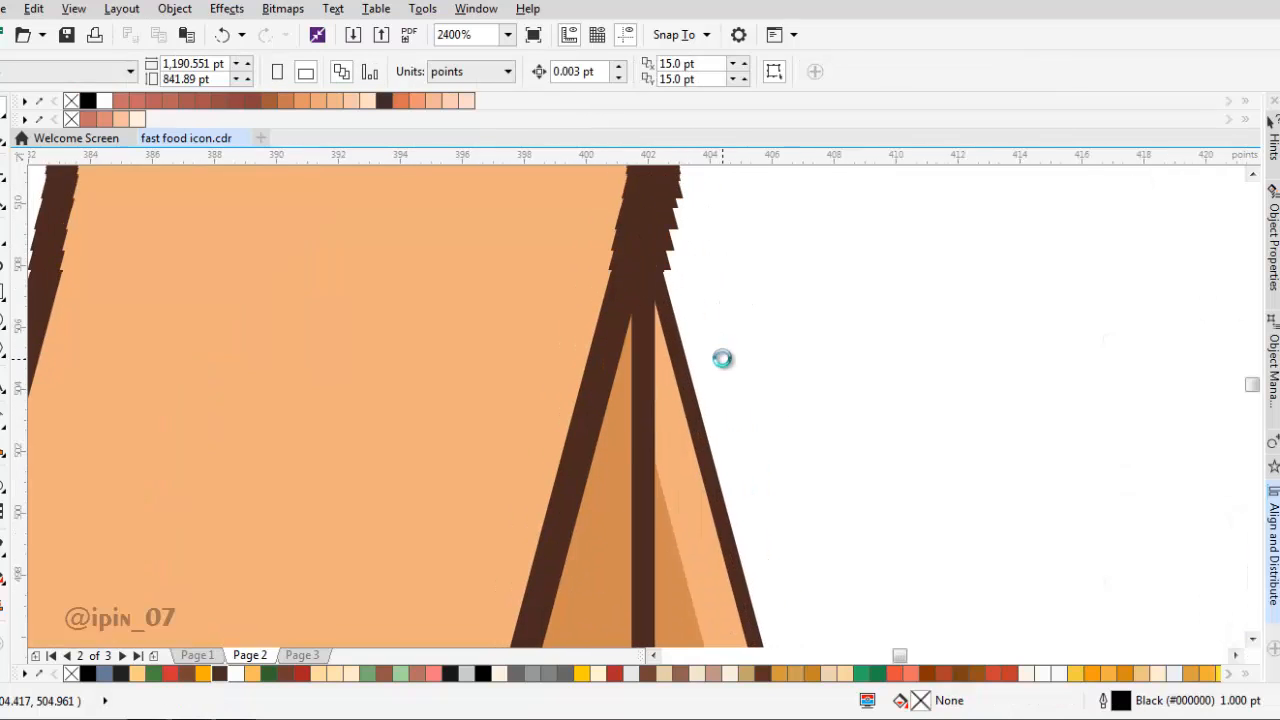
Fill the small triangular fold beside the flap with the same darker orange as the side panel
{"action": "key", "text": "i"}
{"action": "scroll", "coordinate": [700, 314], "scroll_direction": "up", "scroll_amount": 6}
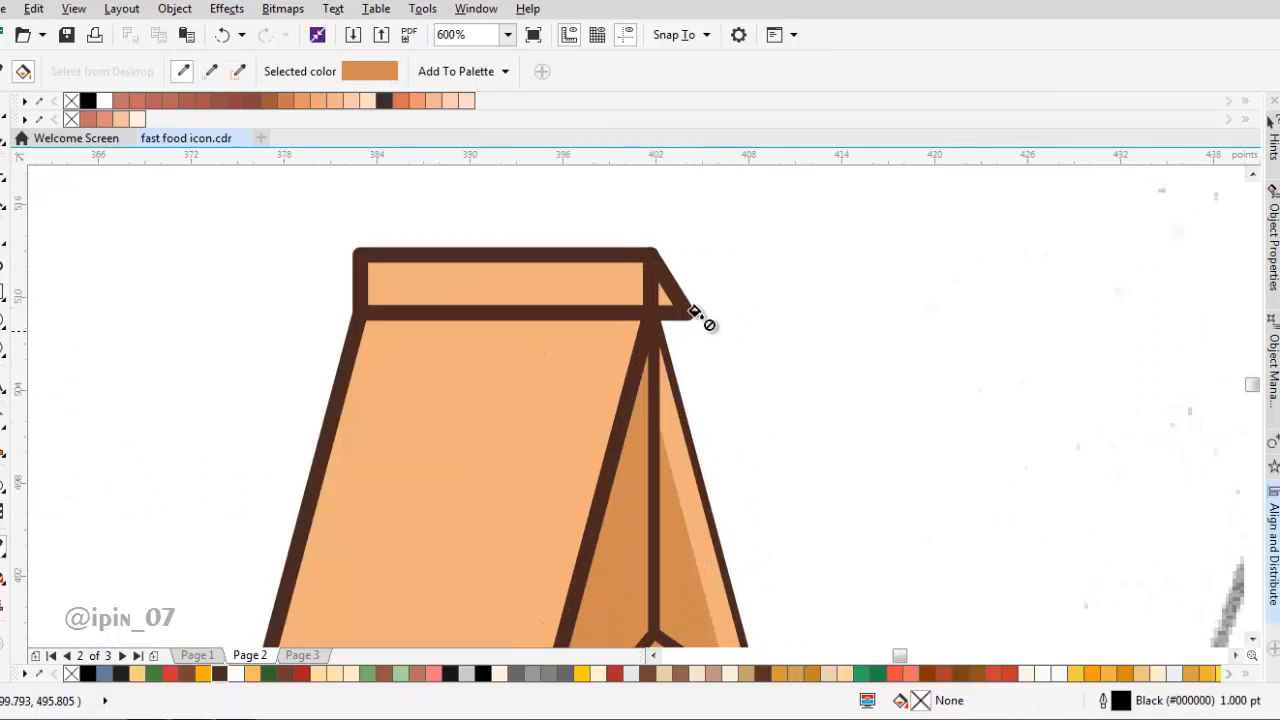
{"action": "left_click", "coordinate": [573, 263]}
{"action": "key", "text": "ctrl+z"}
{"action": "key", "text": "ctrl+z"}
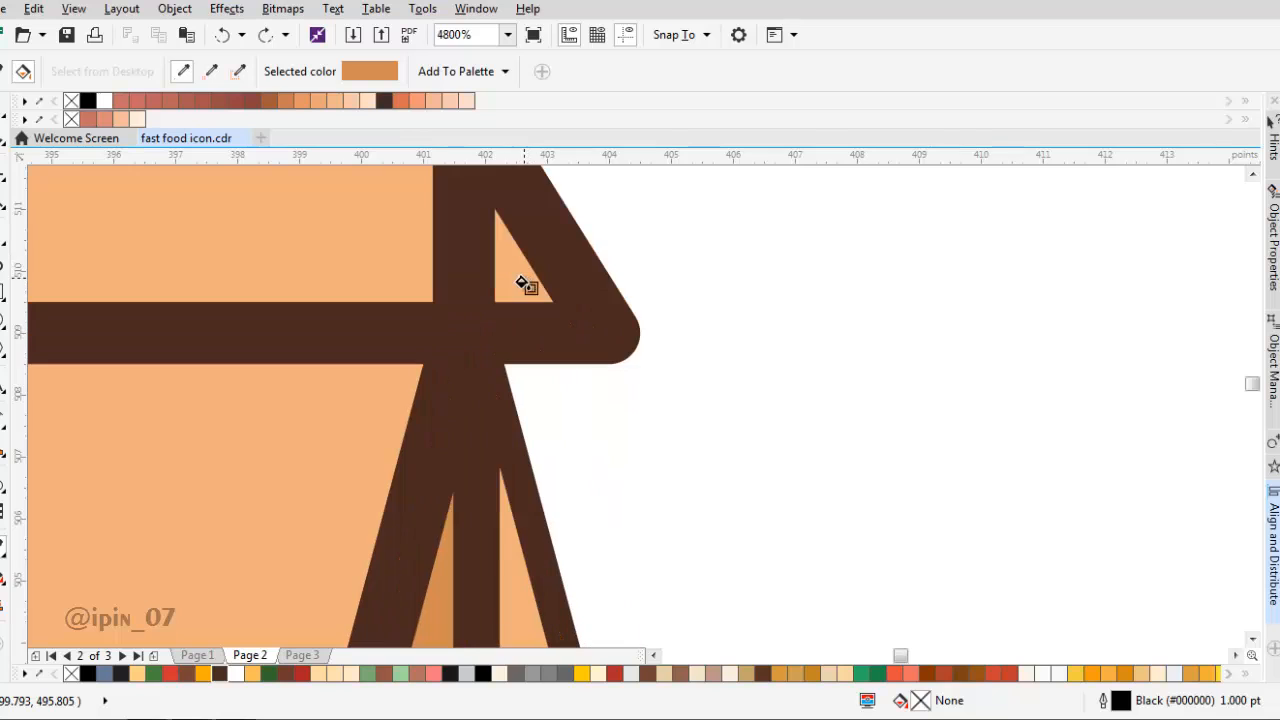
{"action": "left_click", "coordinate": [519, 275]}
{"action": "key", "text": "ctrl+z"}
{"action": "left_click", "coordinate": [514, 275]}
{"action": "scroll", "coordinate": [818, 220], "scroll_direction": "down", "scroll_amount": 2}
{"action": "key", "text": "space"}
{"action": "scroll", "coordinate": [660, 262], "scroll_direction": "down", "scroll_amount": 2}
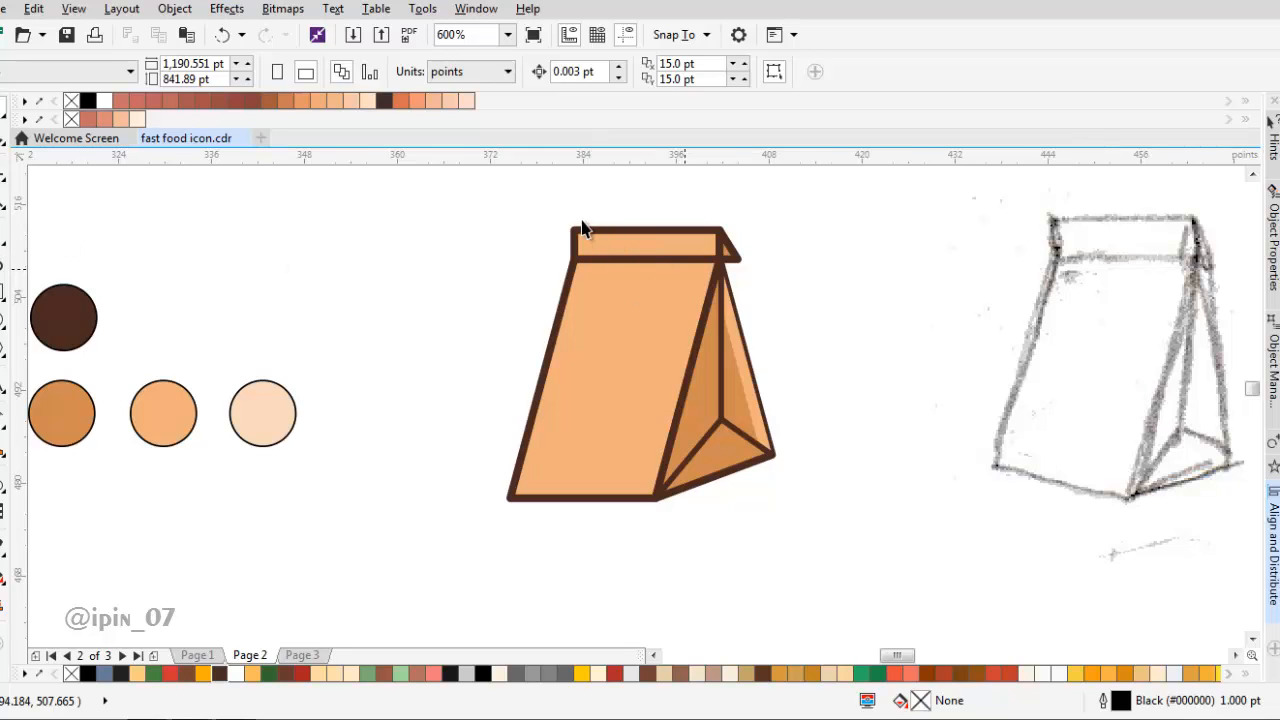
Draw a closed Pen shape about 28.1 pt wide and 49.5 pt tall covering the outer edge of the flap and front panel
{"action": "scroll", "coordinate": [583, 228], "scroll_direction": "up", "scroll_amount": 2}
{"action": "key", "text": "space"}
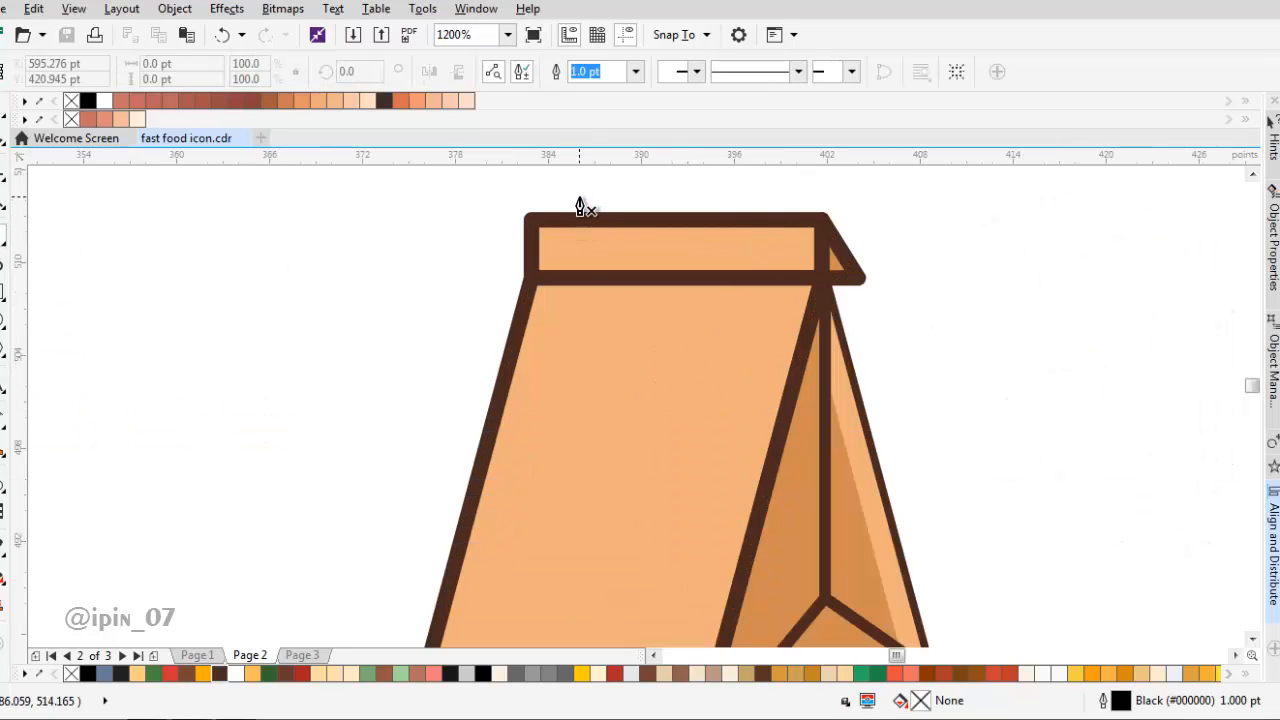
{"action": "left_click", "coordinate": [578, 289]}
{"action": "scroll", "coordinate": [578, 289], "scroll_direction": "down", "scroll_amount": 4}
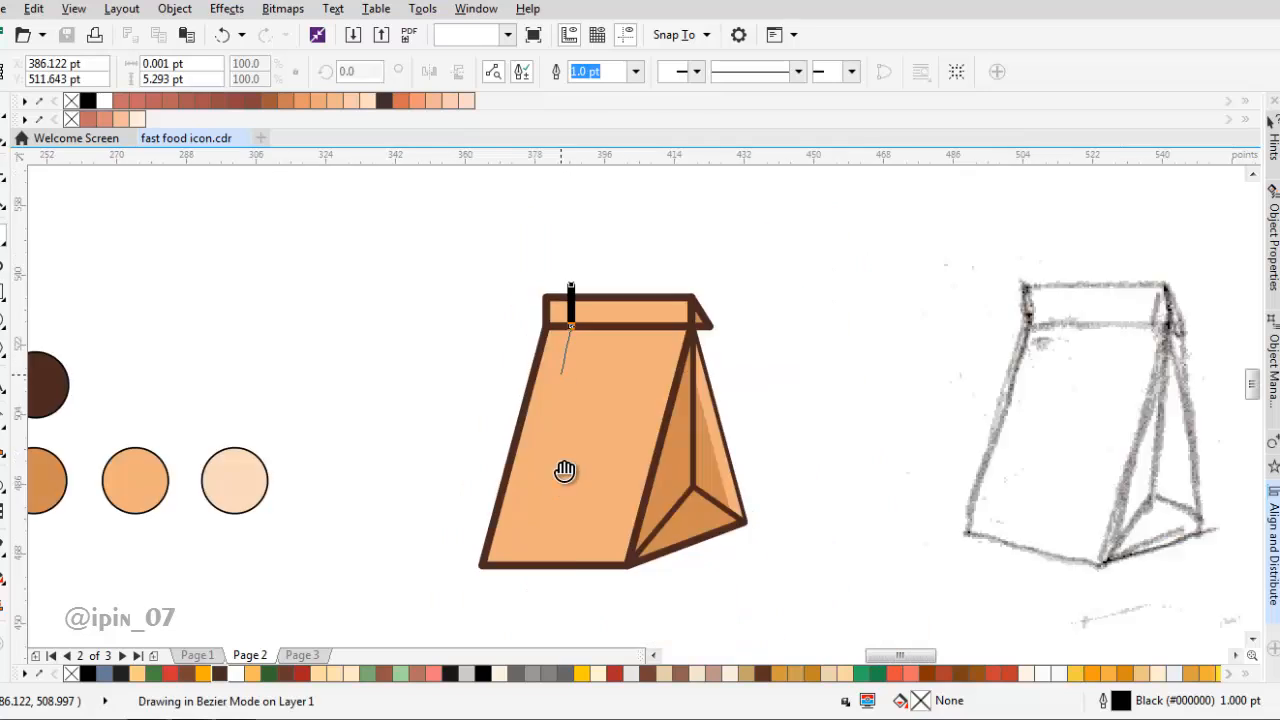
{"action": "left_click", "coordinate": [588, 341]}
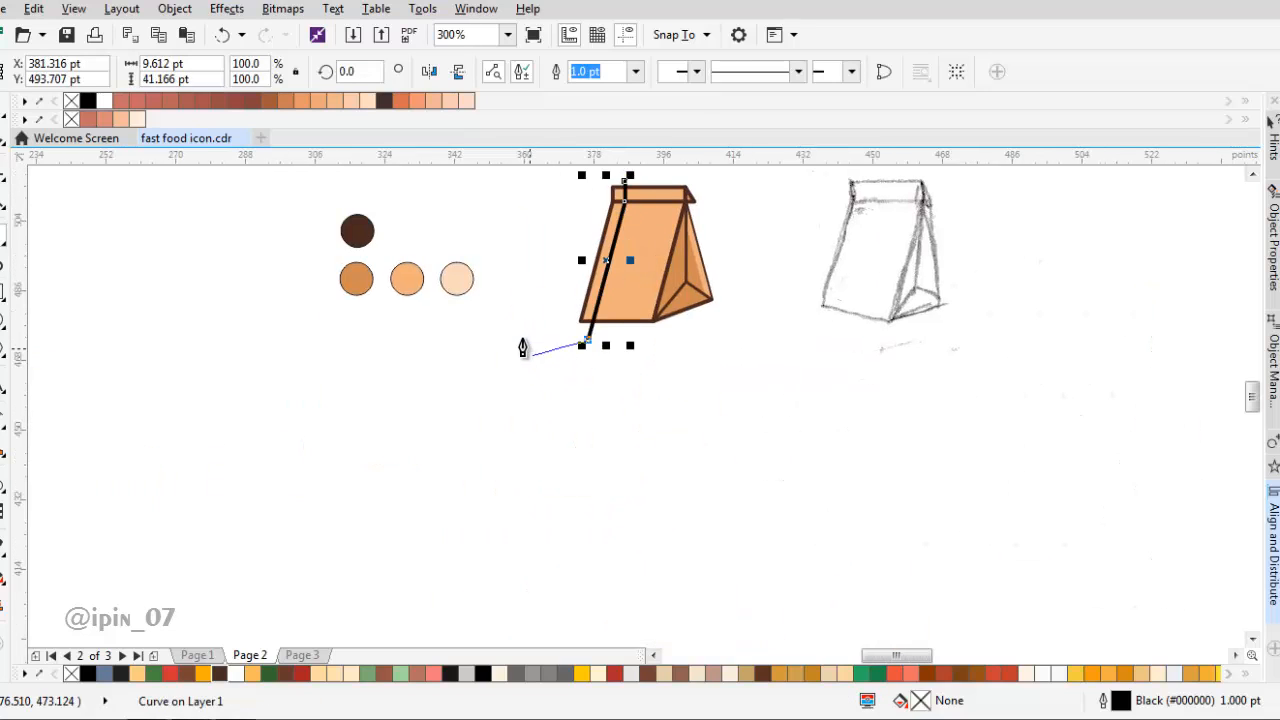
{"action": "left_click_drag", "start_coordinate": [522, 332], "coordinate": [523, 292]}
{"action": "scroll", "coordinate": [569, 256], "scroll_direction": "up", "scroll_amount": 1}
{"action": "left_click_drag", "start_coordinate": [604, 249], "coordinate": [663, 248]}
{"action": "left_click_drag", "start_coordinate": [682, 294], "coordinate": [720, 260]}
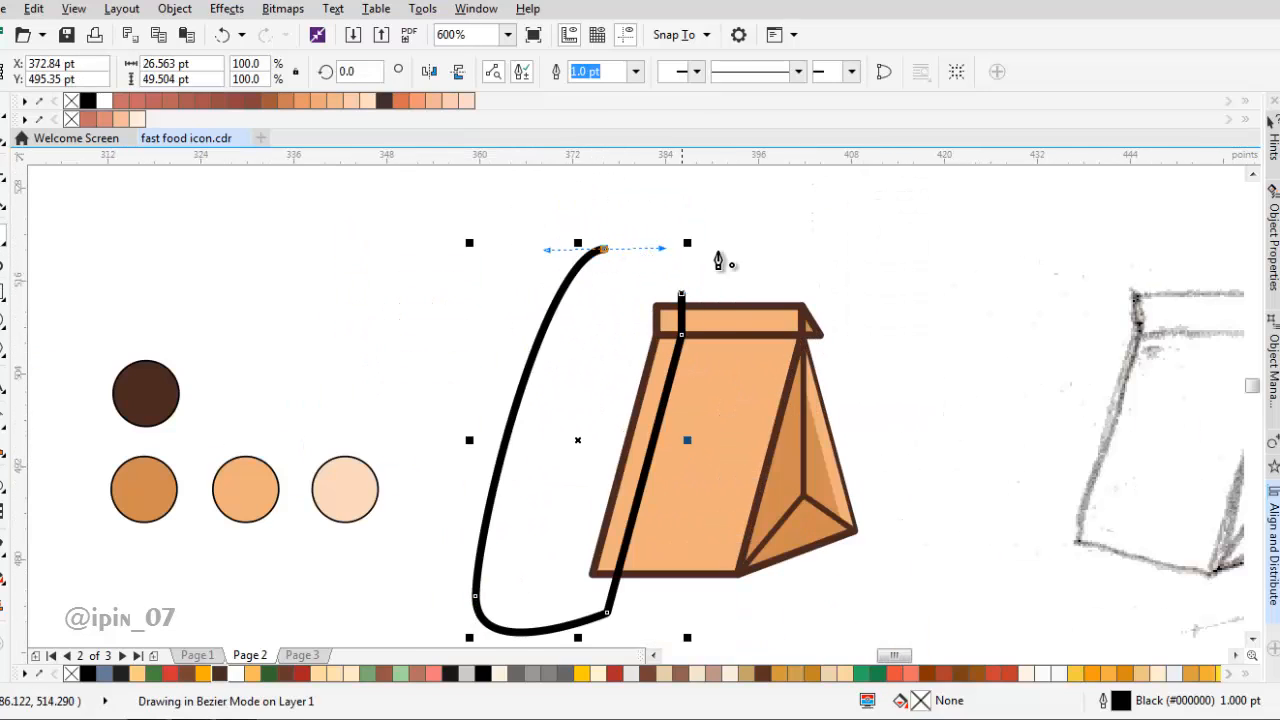
Intersect the drawn shape with the front panel and the flap to make narrow edge strips, and delete the helper shape
{"action": "key", "text": "space"}
{"action": "left_click", "coordinate": [713, 378], "text": "shift"}
{"action": "left_click", "coordinate": [586, 80]}
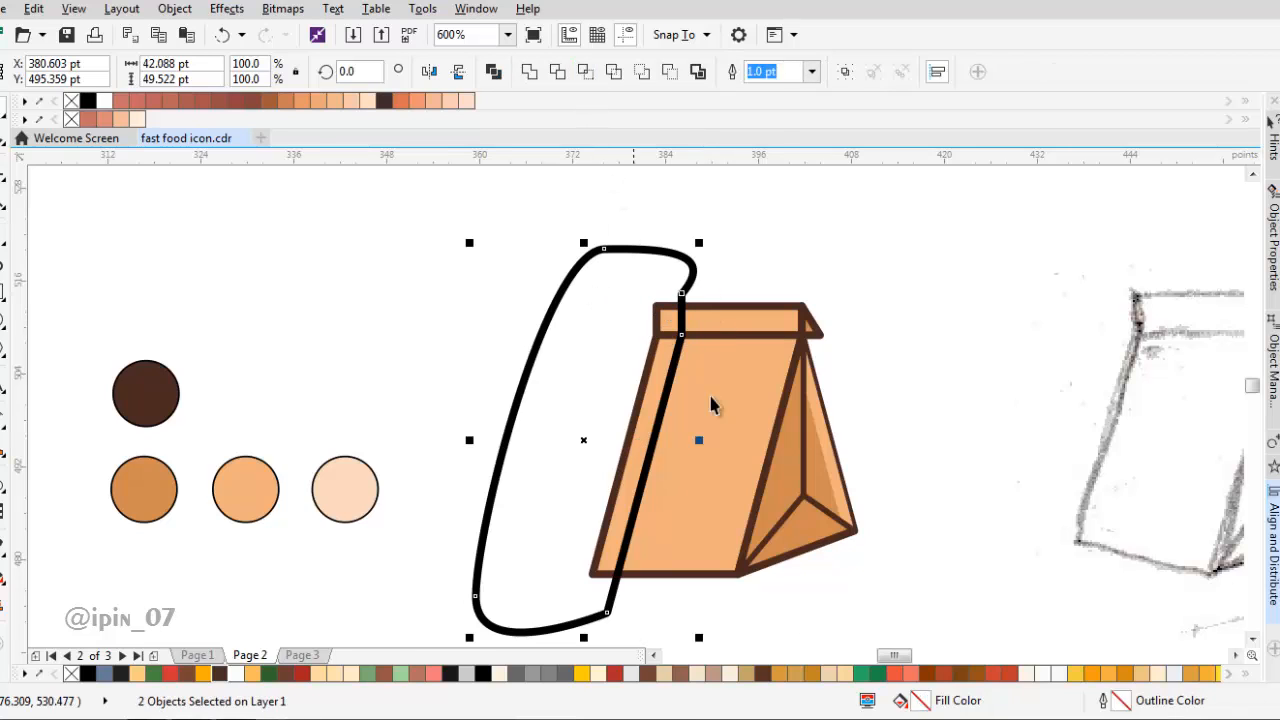
{"action": "left_click", "coordinate": [551, 329]}
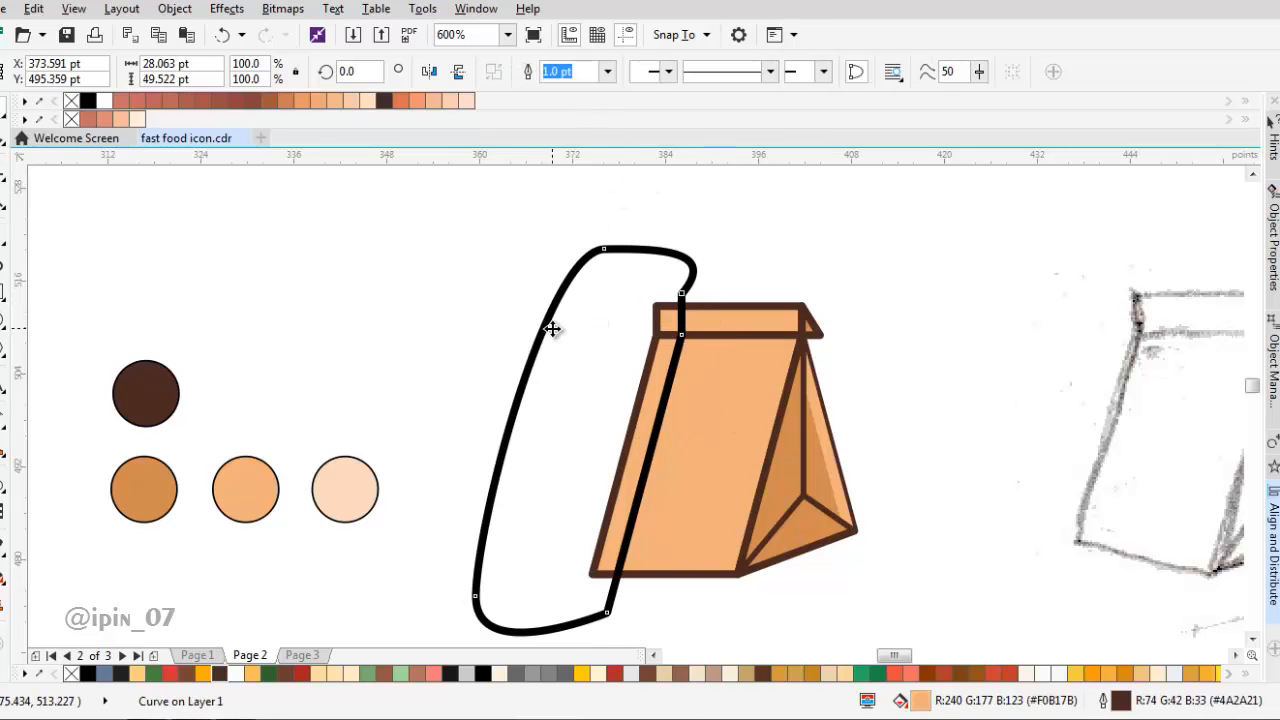
{"action": "left_click_drag", "start_coordinate": [551, 329], "coordinate": [456, 330]}
{"action": "key", "text": "Delete"}
Fill the narrow edge strips on the front panel and the flap with the light cream swatch colour
{"action": "left_click", "coordinate": [657, 384]}
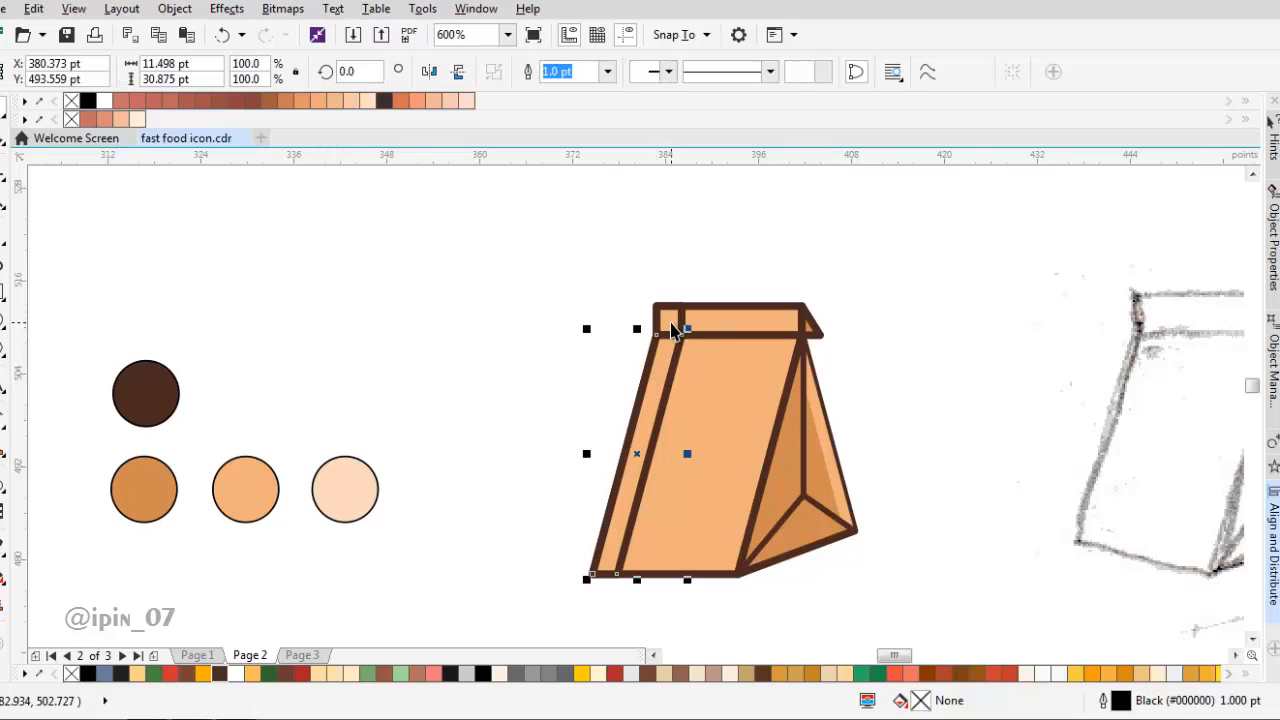
{"action": "left_click", "coordinate": [670, 321], "text": "shift"}
{"action": "left_click_drag", "start_coordinate": [611, 363], "coordinate": [634, 337]}
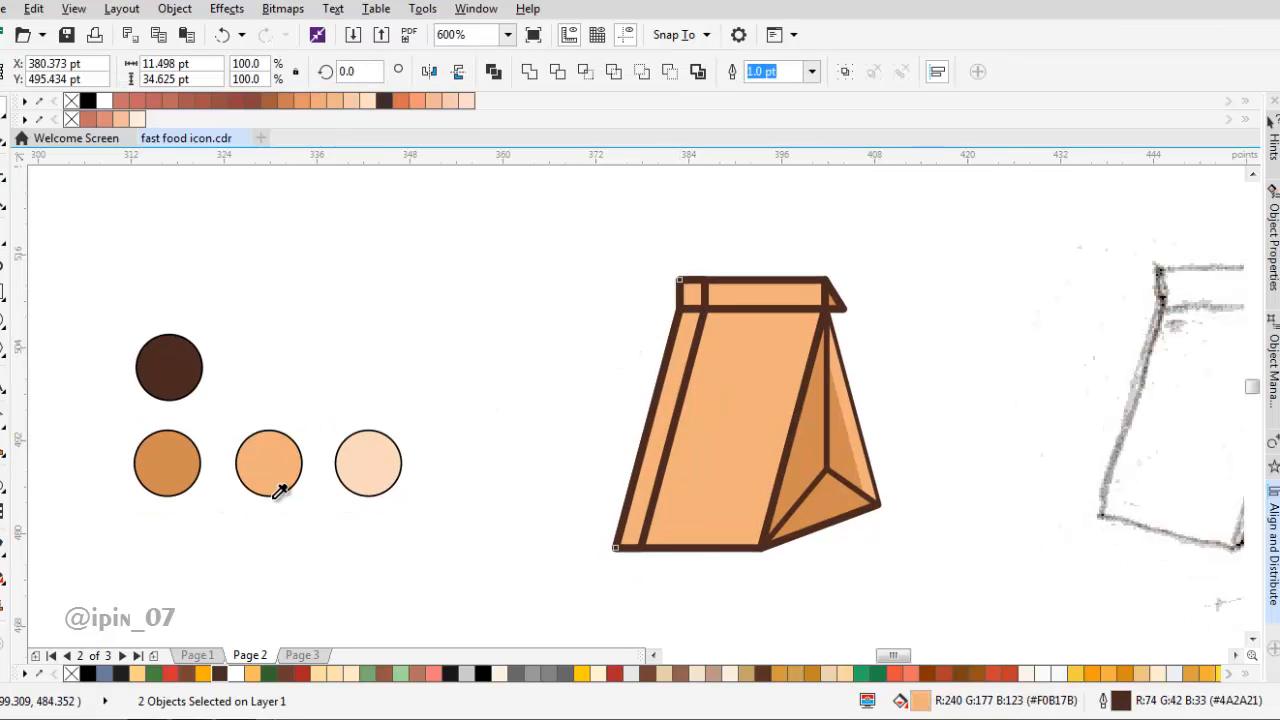
{"action": "left_click", "coordinate": [374, 468]}
{"action": "scroll", "coordinate": [676, 393], "scroll_direction": "up", "scroll_amount": 1}
{"action": "left_click", "coordinate": [672, 376]}
{"action": "left_click_drag", "start_coordinate": [714, 297], "coordinate": [689, 457]}
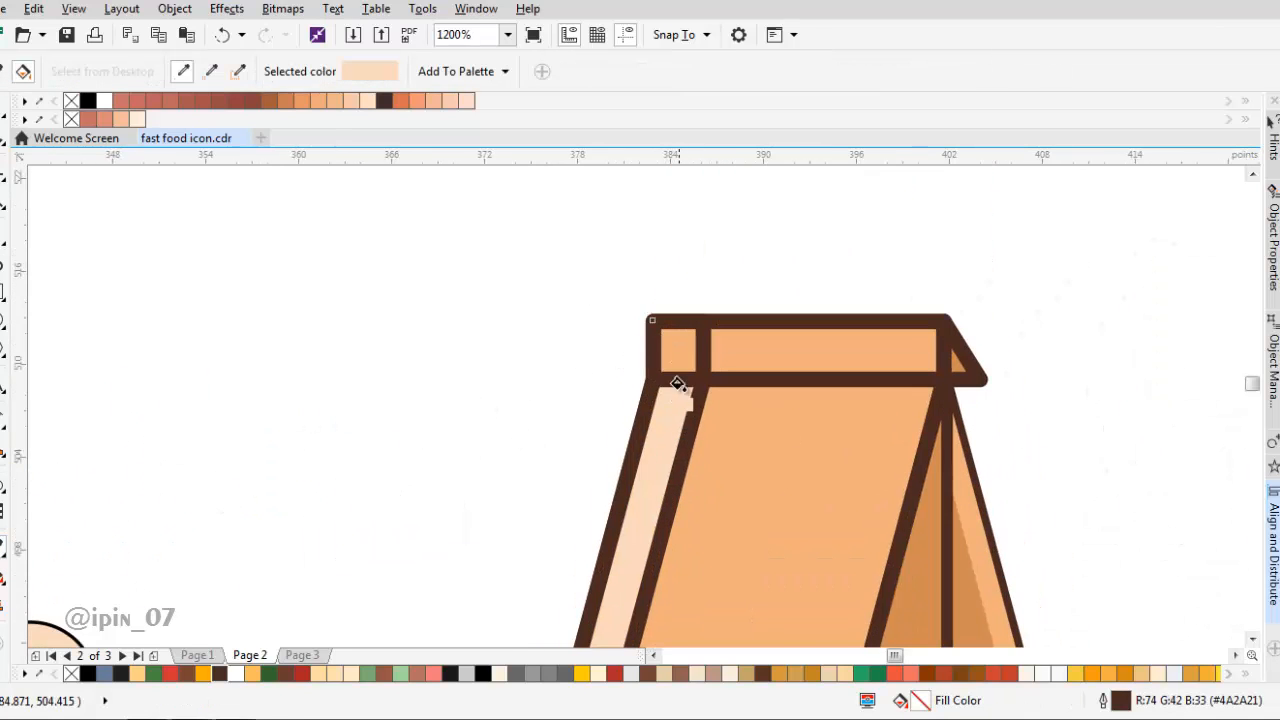
{"action": "left_click", "coordinate": [678, 350]}
{"action": "key", "text": "space"}
Remove the outlines from both cream edge strips
{"action": "left_click", "coordinate": [762, 72]}
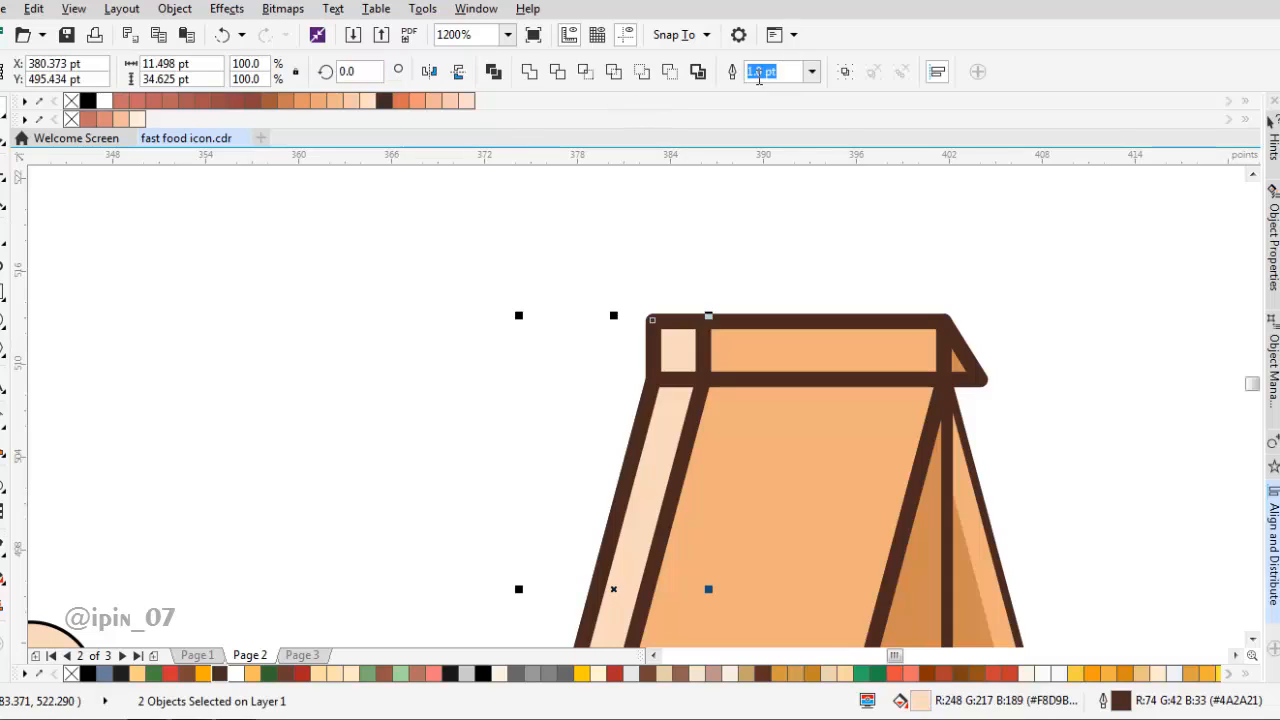
{"action": "left_click", "coordinate": [812, 72]}
{"action": "left_click", "coordinate": [785, 89]}
{"action": "scroll", "coordinate": [791, 366], "scroll_direction": "down", "scroll_amount": 2}
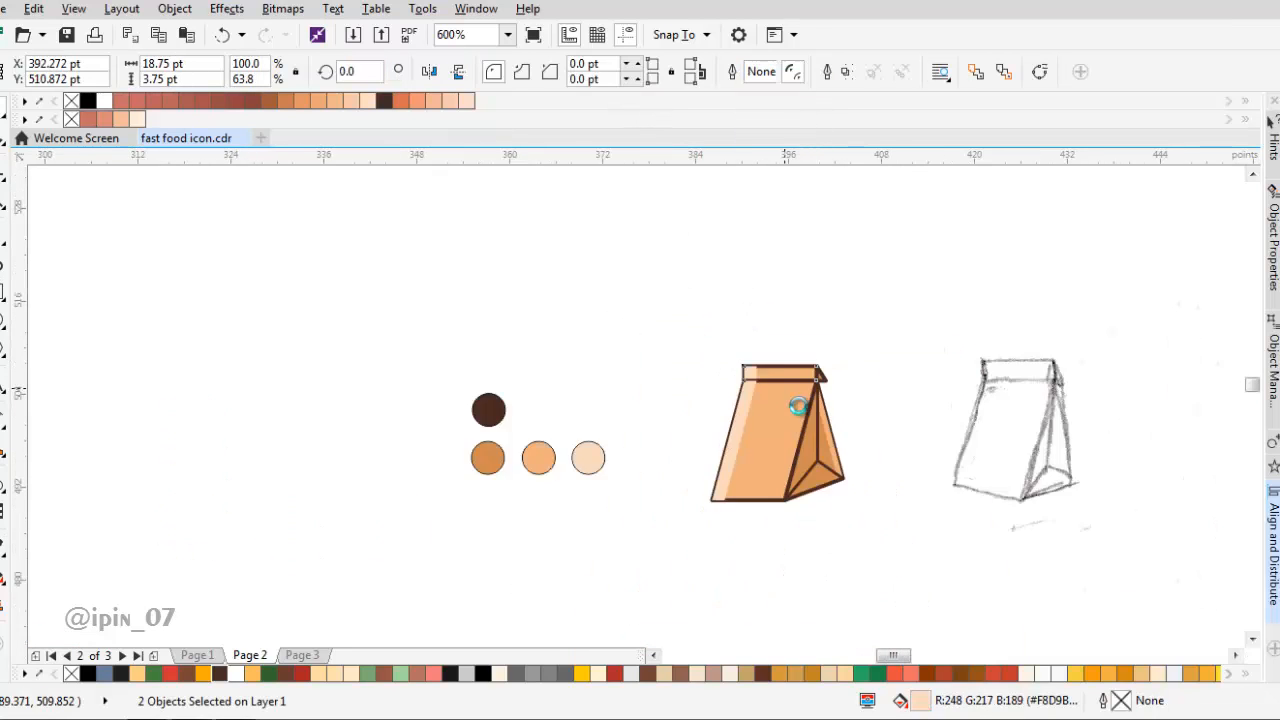
Select the whole coloured bag and convert its outlines to objects
{"action": "scroll", "coordinate": [858, 464], "scroll_direction": "up", "scroll_amount": 1}
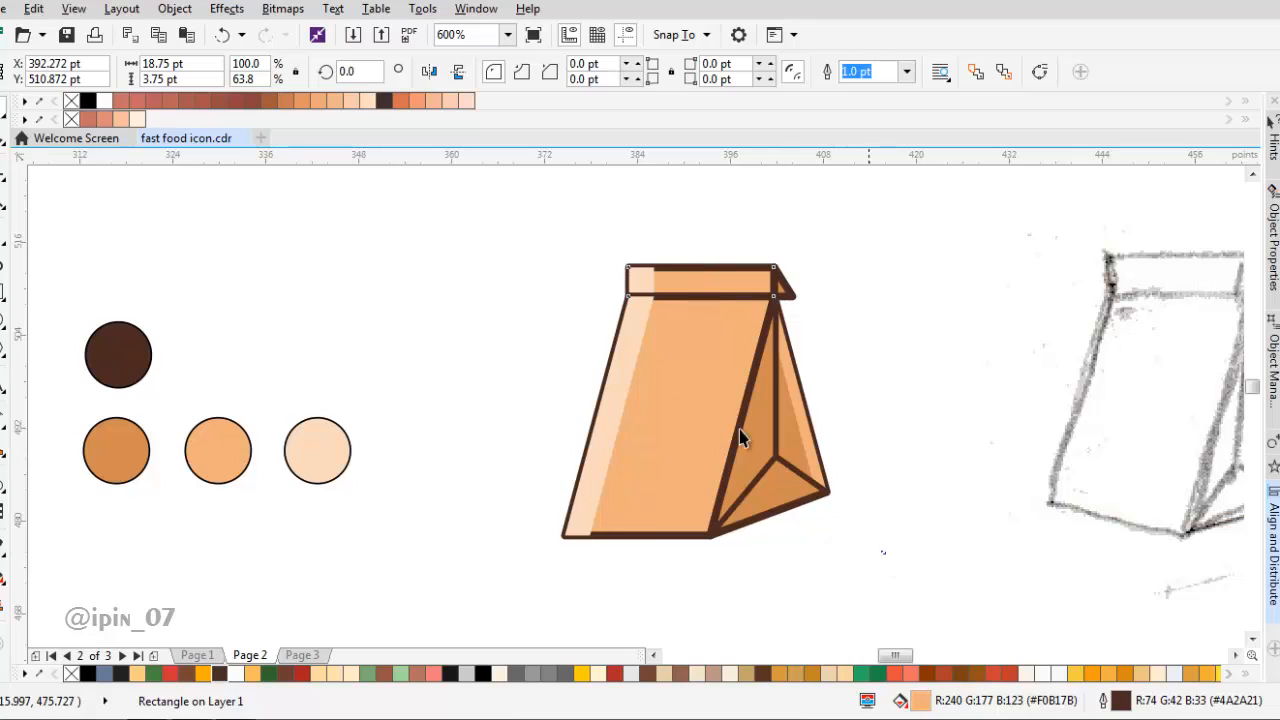
{"action": "left_click_drag", "start_coordinate": [883, 551], "coordinate": [474, 189]}
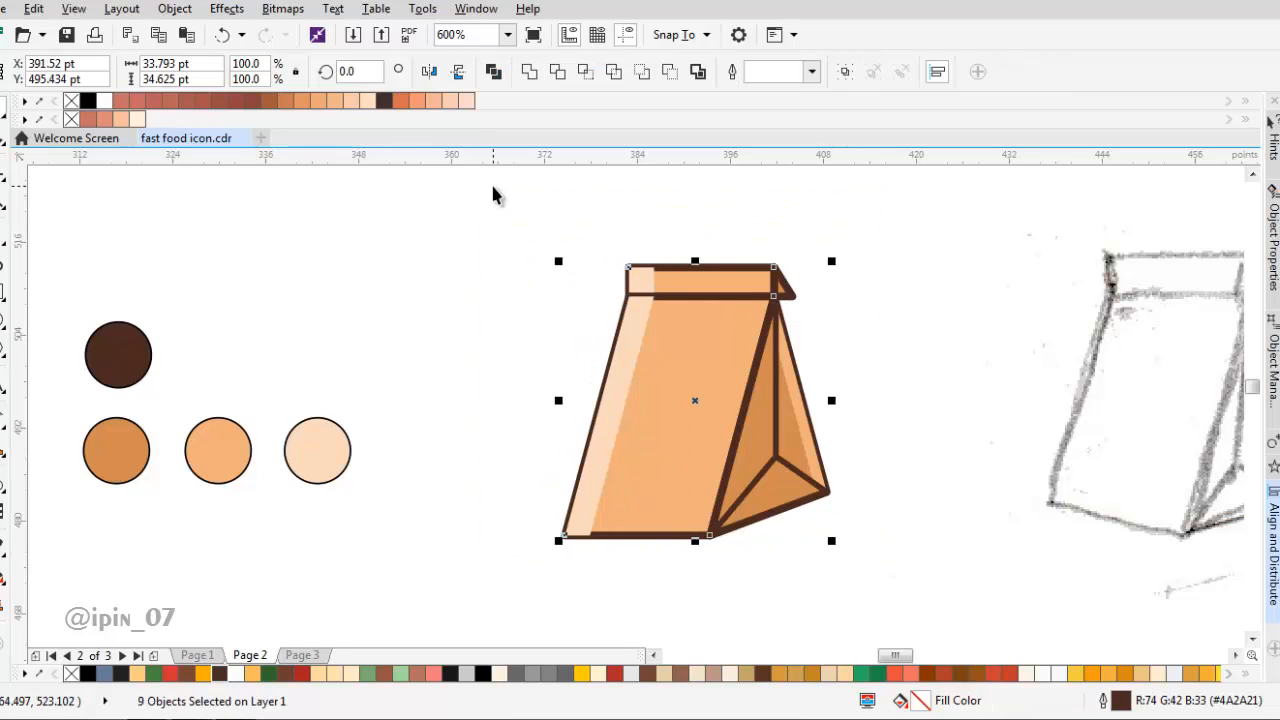
{"action": "left_click", "coordinate": [138, 12]}
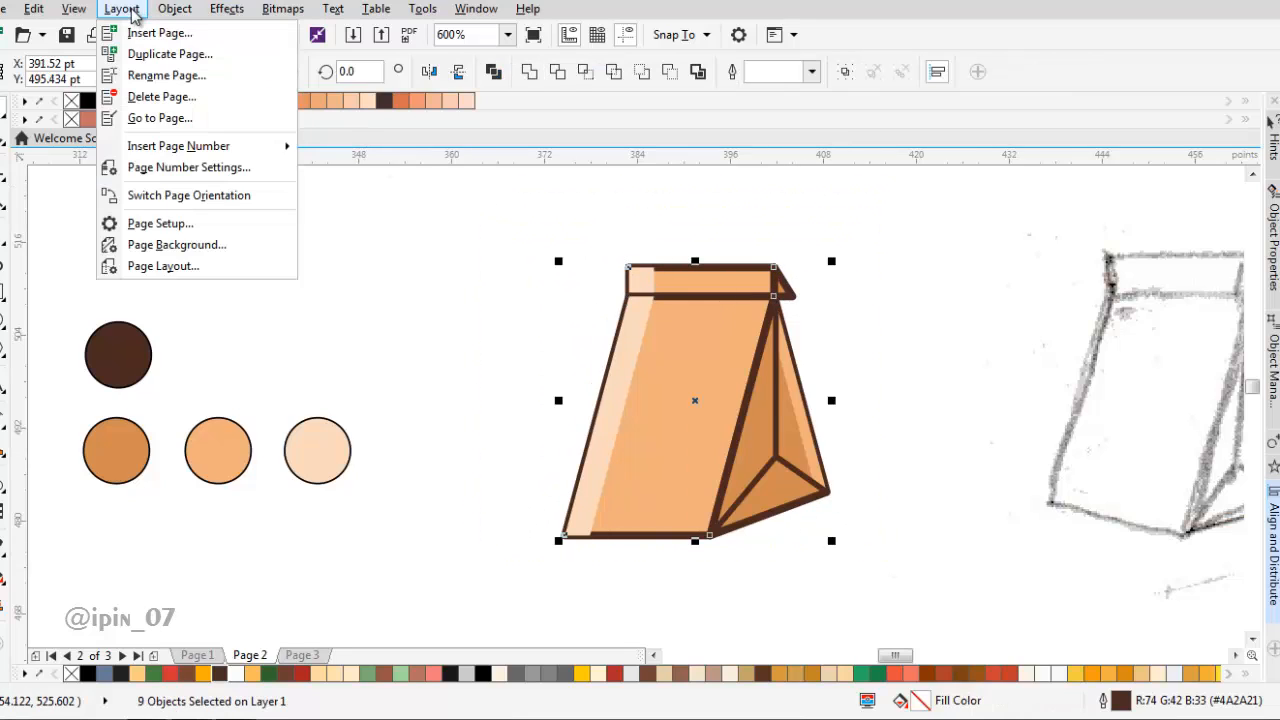
{"action": "mouse_move", "coordinate": [168, 10]}
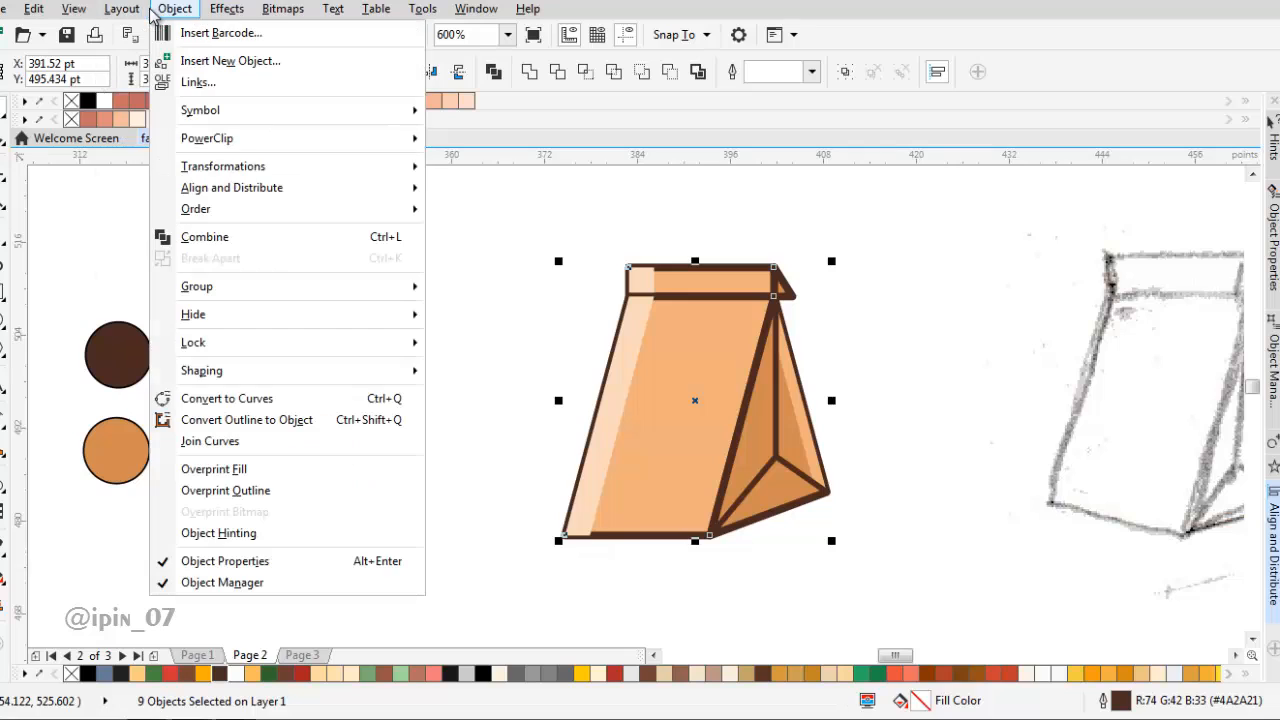
{"action": "left_click", "coordinate": [268, 425]}
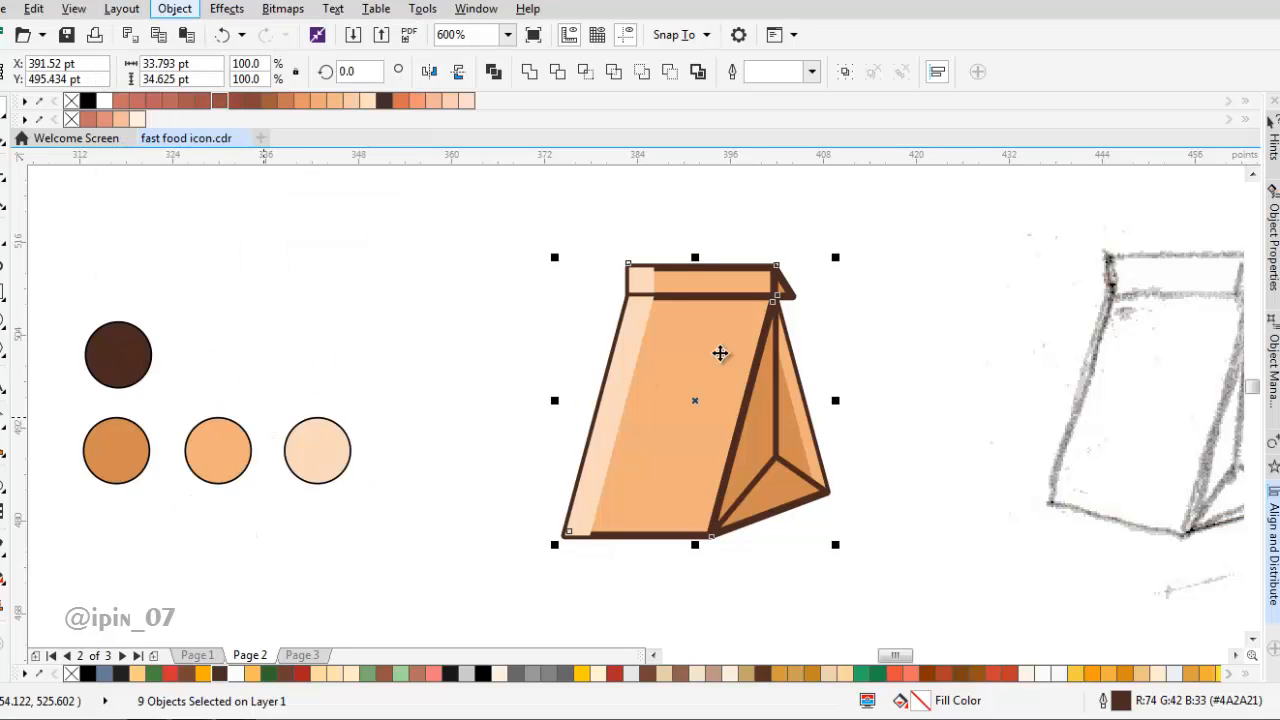
Bring the converted outline objects to the front of the layer so they cover the fills and highlight strips
{"action": "scroll", "coordinate": [751, 297], "scroll_direction": "up", "scroll_amount": 2}
{"action": "right_click", "coordinate": [752, 296]}
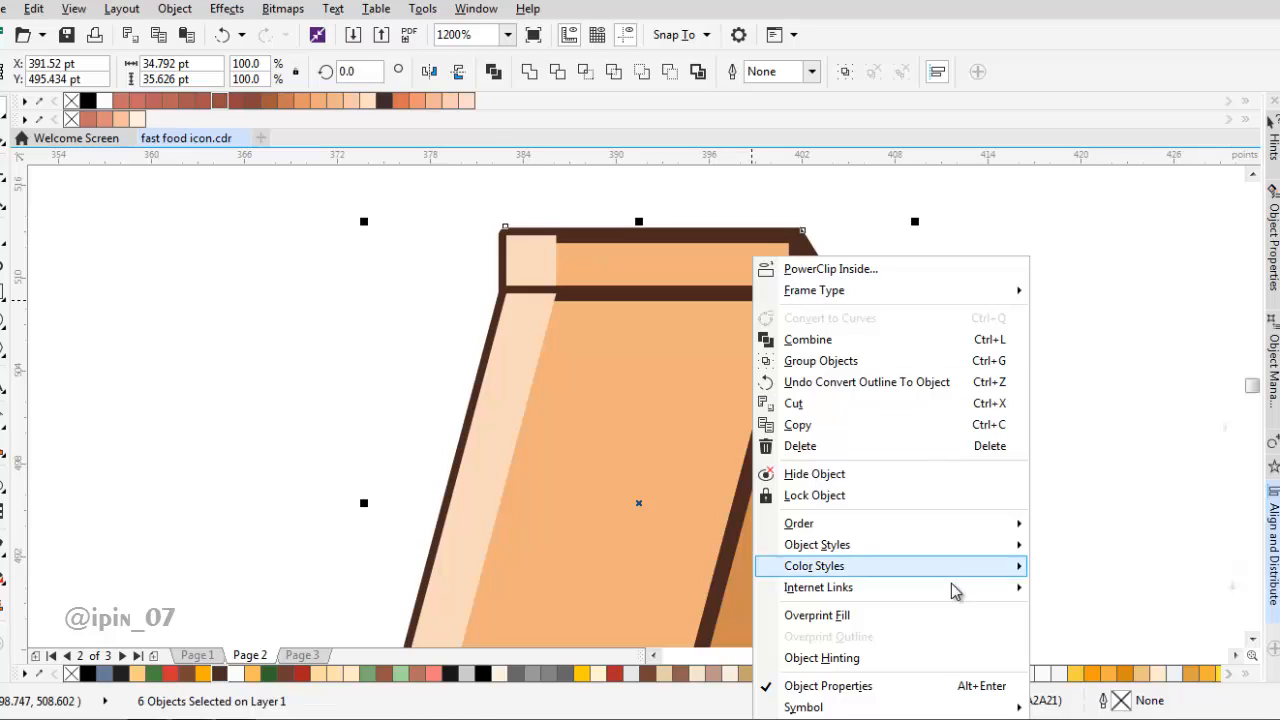
{"action": "mouse_move", "coordinate": [985, 524]}
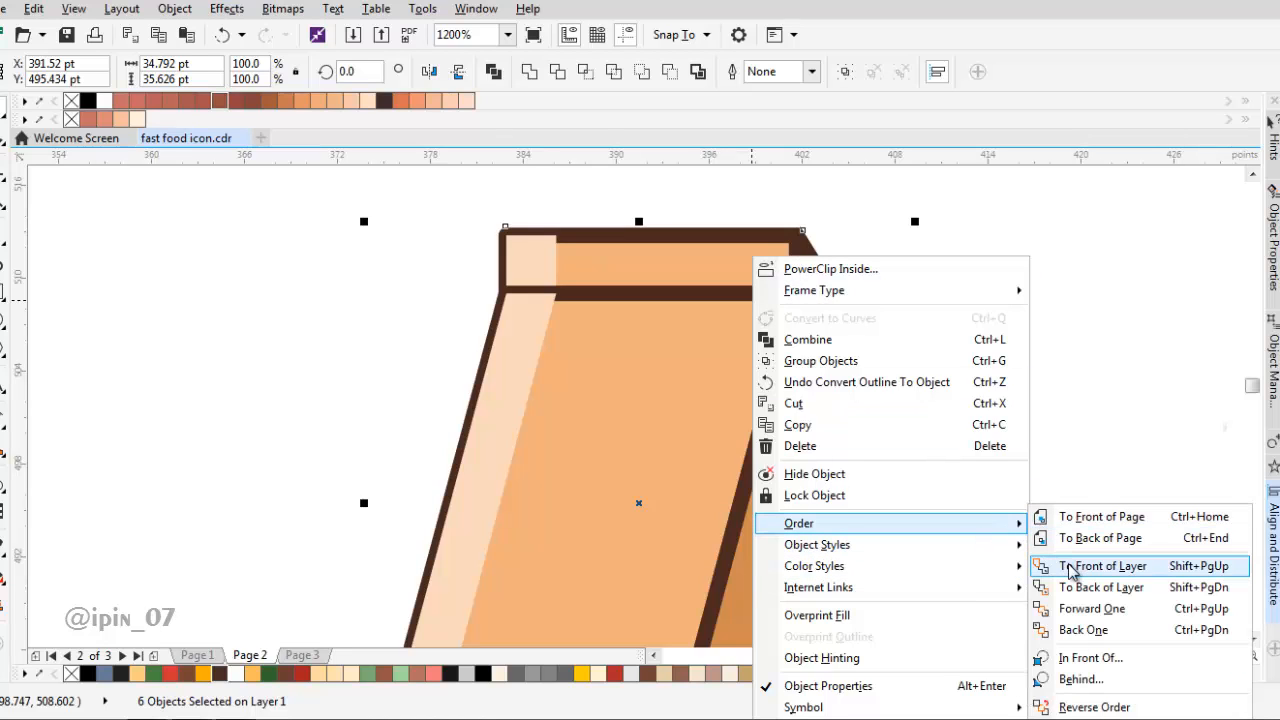
{"action": "left_click", "coordinate": [1072, 570]}
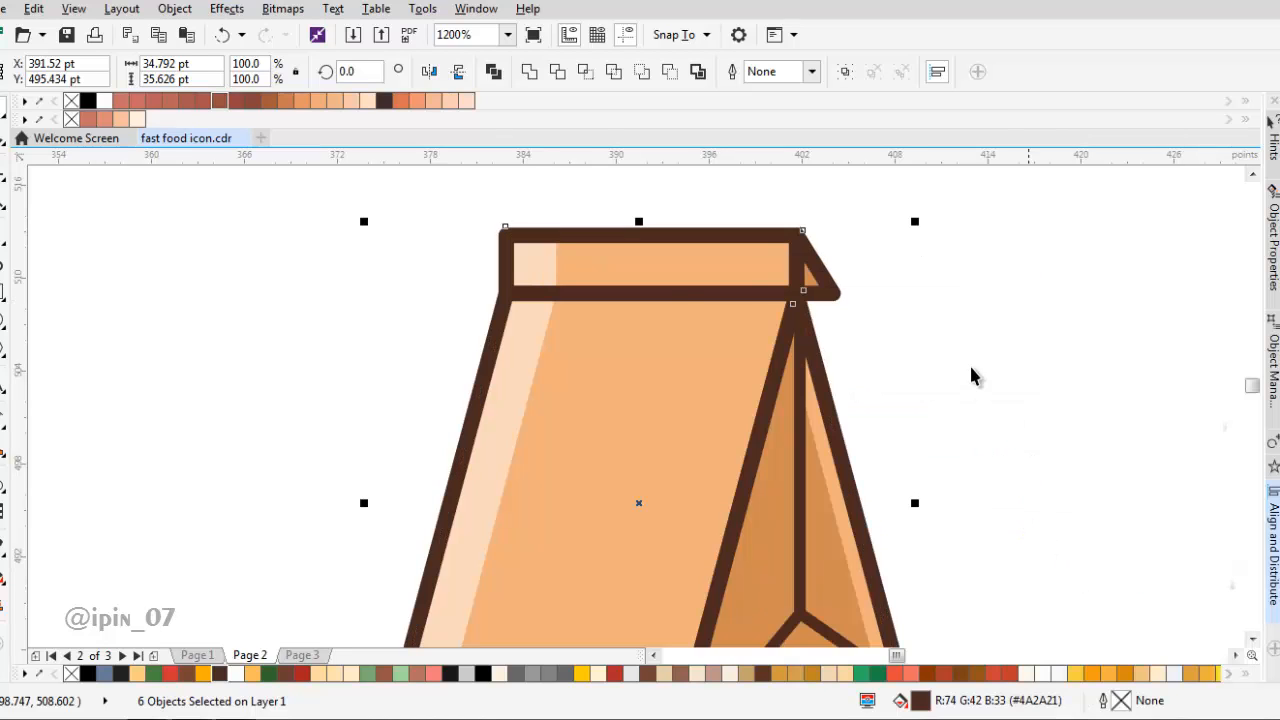
{"action": "scroll", "coordinate": [678, 302], "scroll_direction": "down", "scroll_amount": 4}
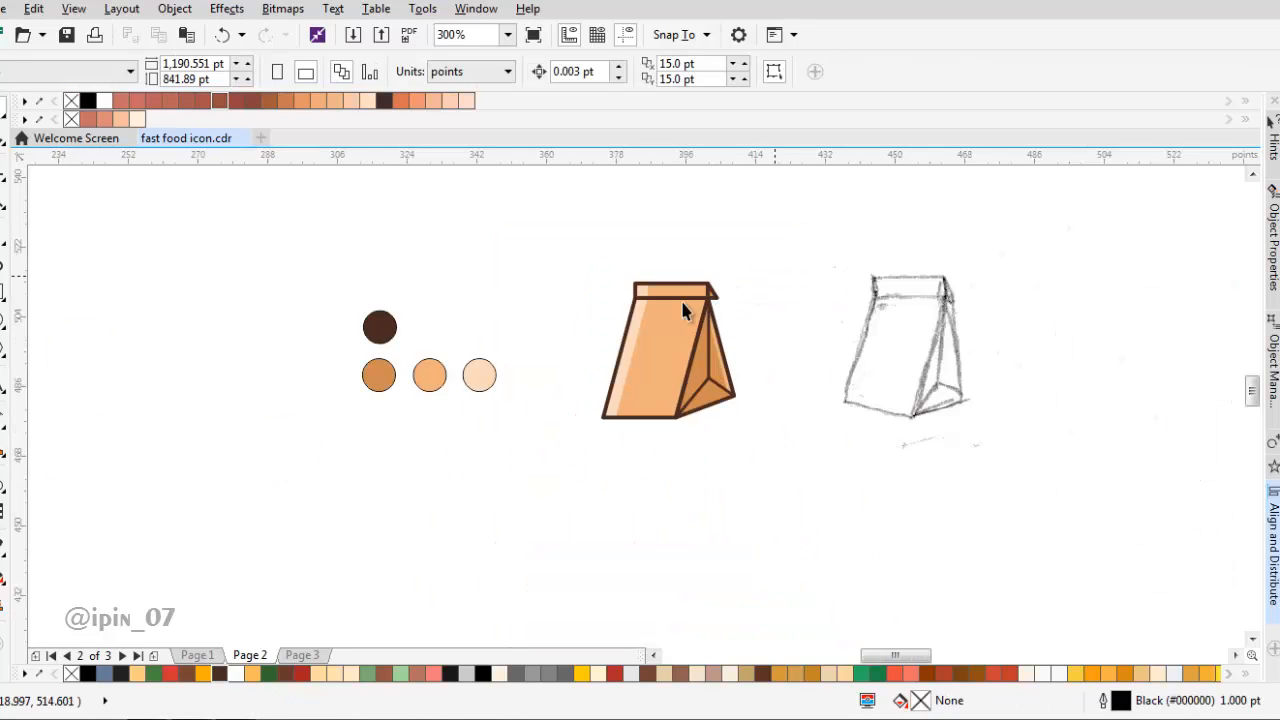
Select all parts of the coloured bag and group them
{"action": "scroll", "coordinate": [684, 311], "scroll_direction": "up", "scroll_amount": 4}
{"action": "scroll", "coordinate": [609, 306], "scroll_direction": "down", "scroll_amount": 4}
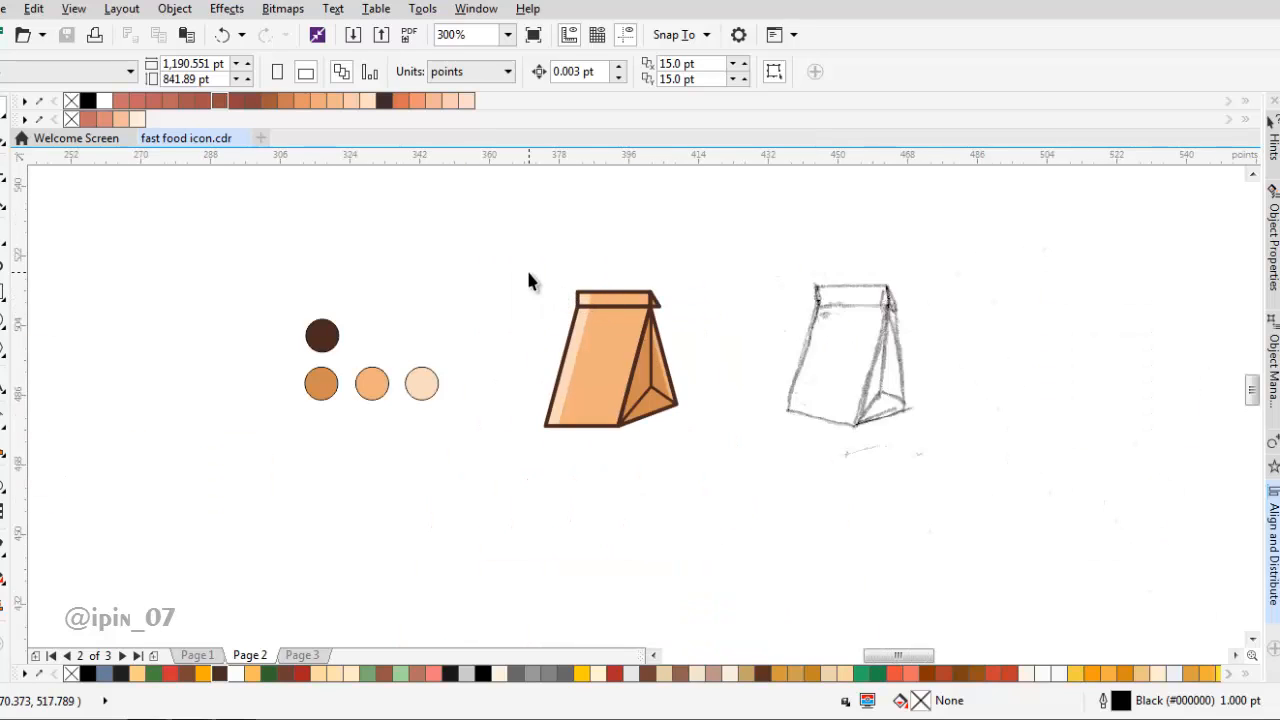
{"action": "scroll", "coordinate": [618, 326], "scroll_direction": "up", "scroll_amount": 2}
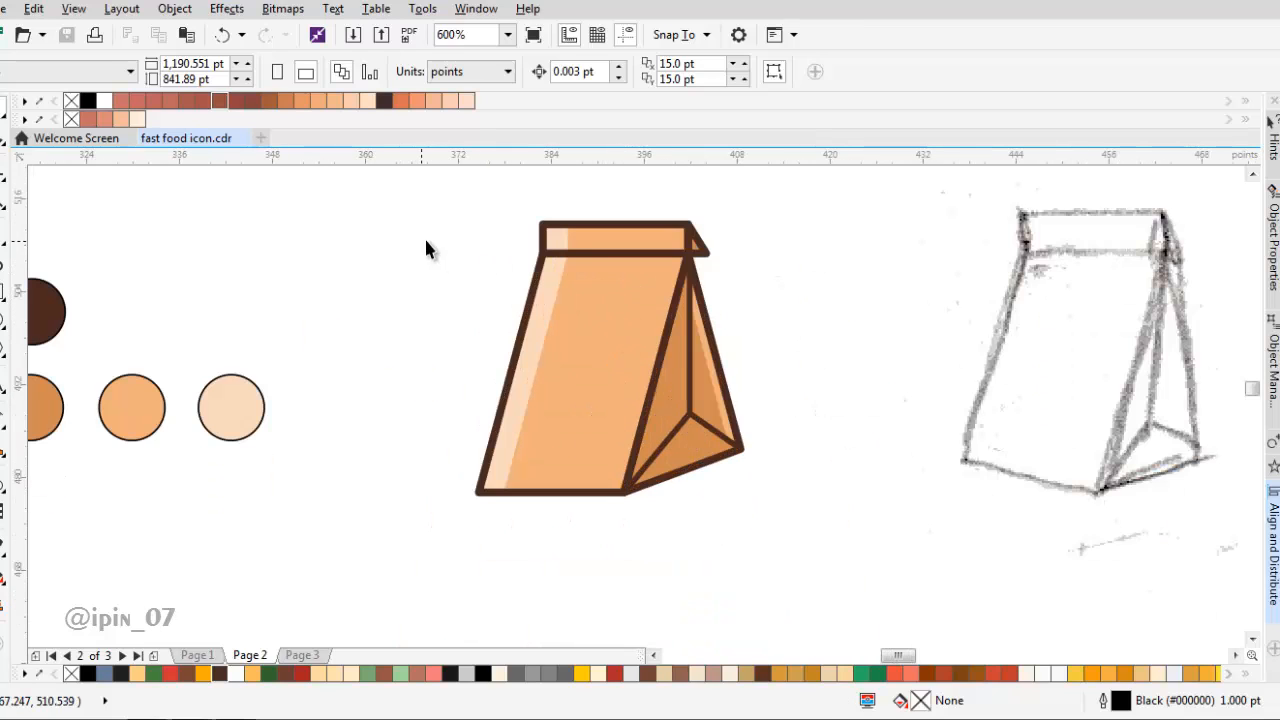
{"action": "left_click_drag", "start_coordinate": [470, 236], "coordinate": [462, 268]}
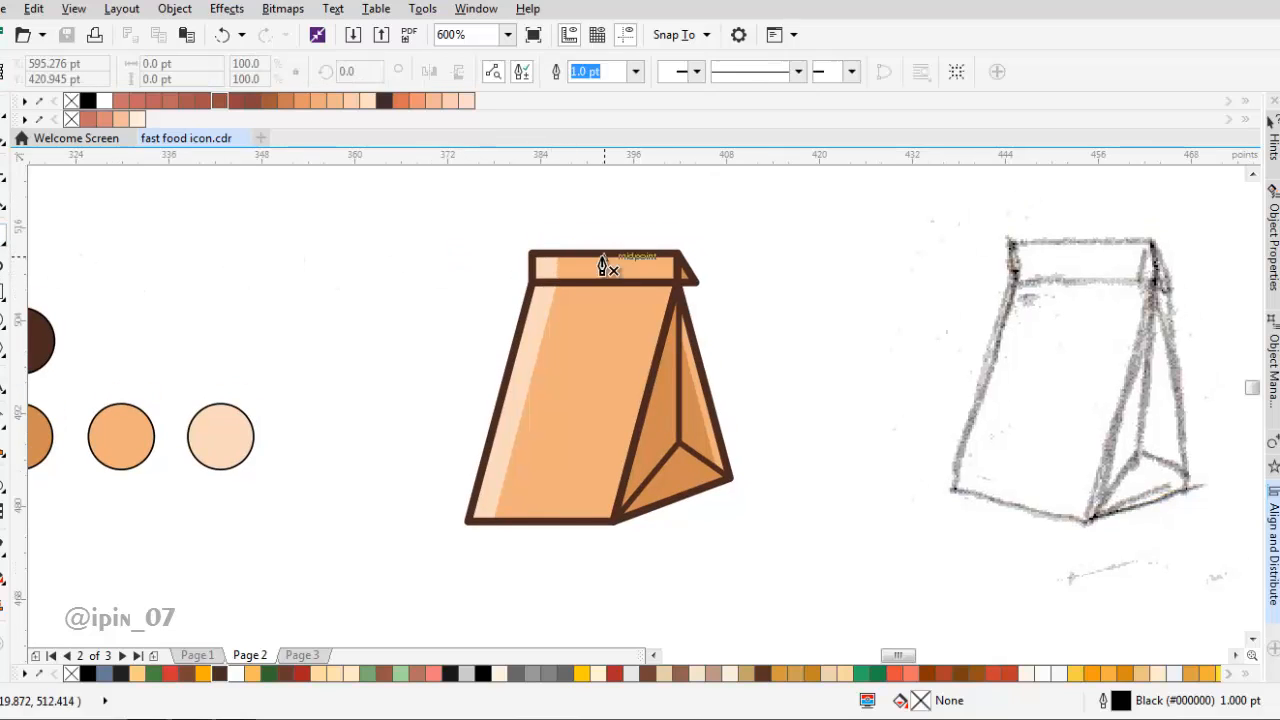
{"action": "key", "text": "space"}
{"action": "left_click_drag", "start_coordinate": [400, 226], "coordinate": [822, 602]}
{"action": "key", "text": "ctrl+g"}
{"action": "scroll", "coordinate": [784, 333], "scroll_direction": "down", "scroll_amount": 1}
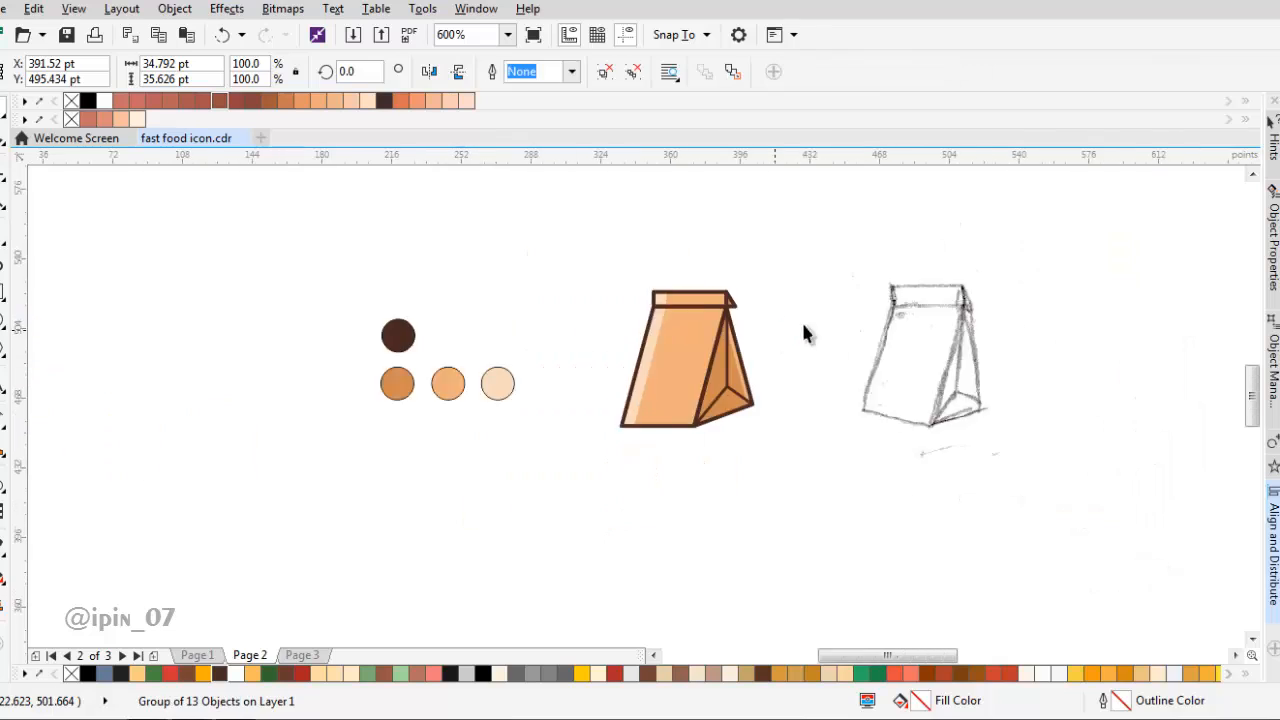
Delete the pencil sketch bitmap beside the coloured bag
{"action": "left_click", "coordinate": [800, 331]}
{"action": "scroll", "coordinate": [785, 334], "scroll_direction": "down", "scroll_amount": 1}
{"action": "scroll", "coordinate": [786, 334], "scroll_direction": "up", "scroll_amount": 1}
{"action": "left_click_drag", "start_coordinate": [914, 361], "coordinate": [1054, 371]}
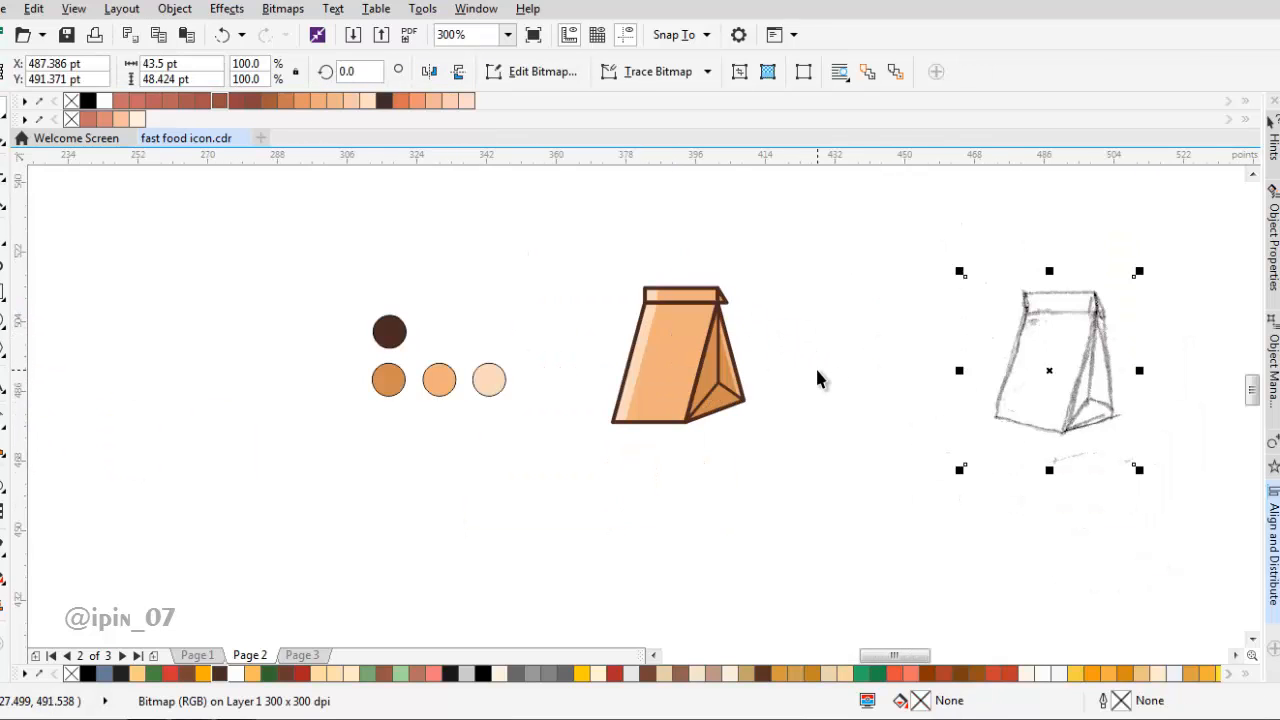
{"action": "key", "text": "Delete"}
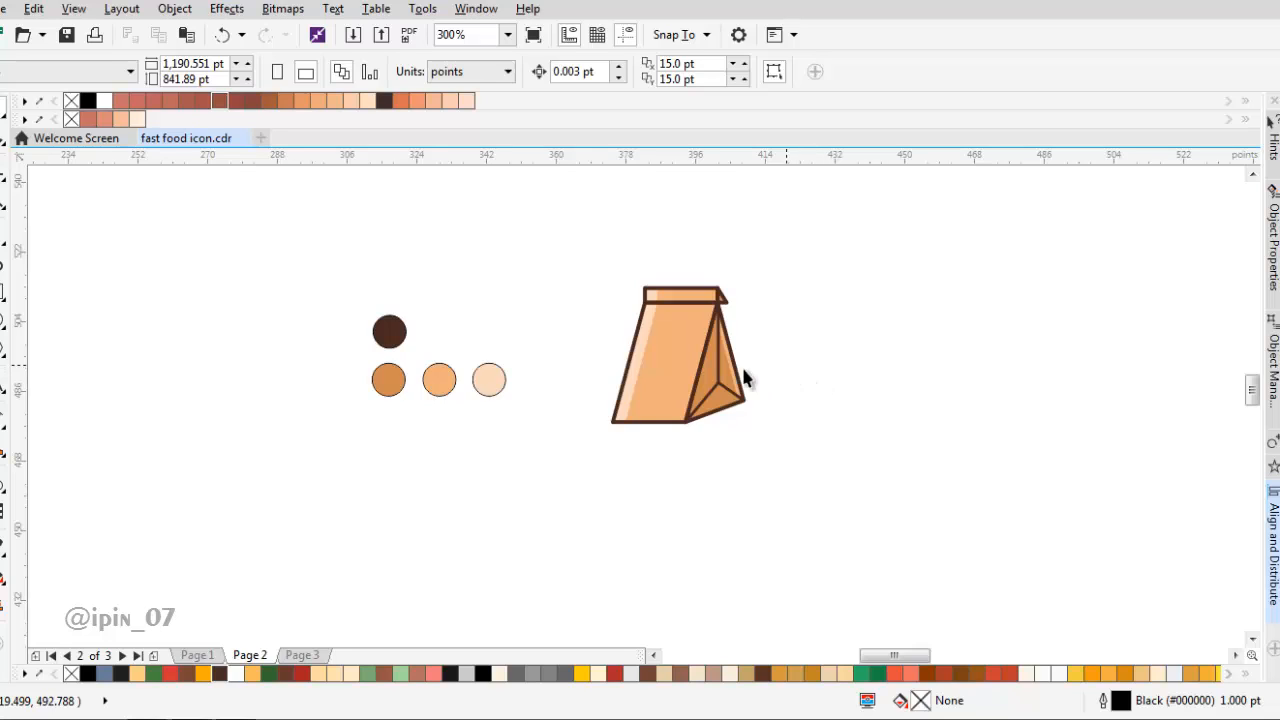
Draw a label rectangle about 9.4 by 6.7 pt on the front panel and skew it to follow the panel's slant
{"action": "scroll", "coordinate": [720, 335], "scroll_direction": "up", "scroll_amount": 2}
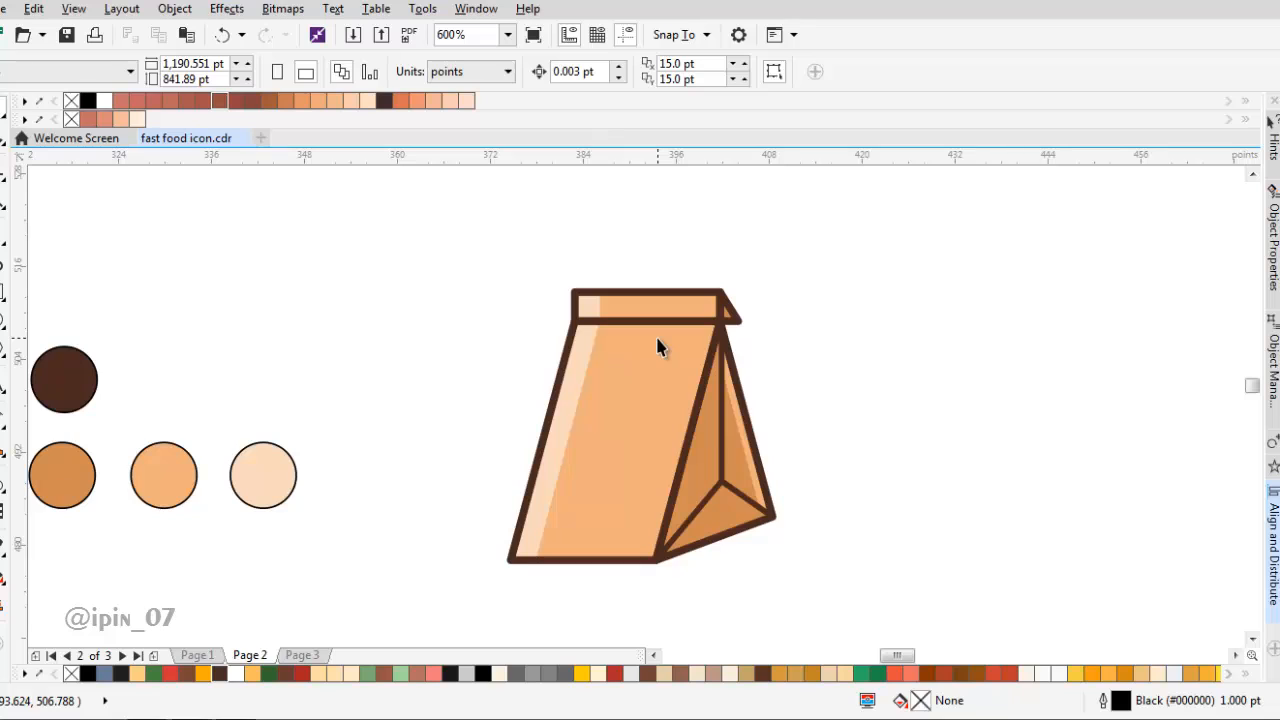
{"action": "left_click_drag", "start_coordinate": [609, 391], "coordinate": [606, 360]}
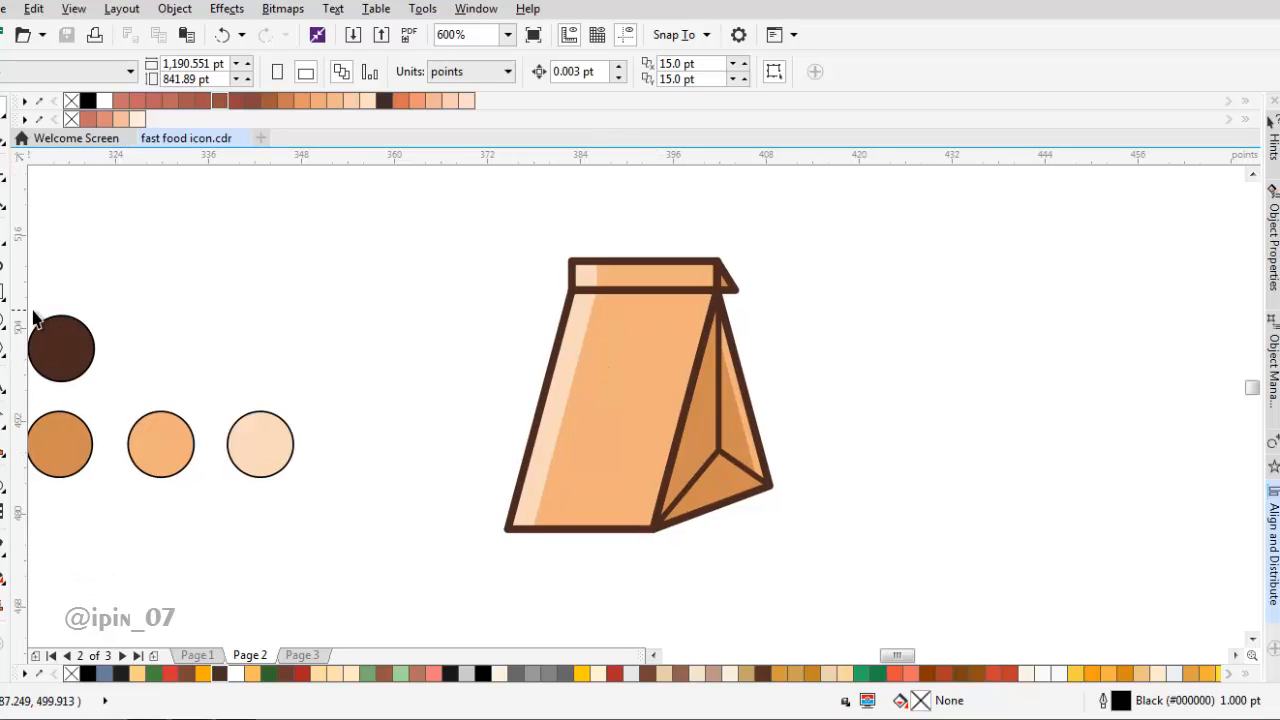
{"action": "key", "text": "F6"}
{"action": "scroll", "coordinate": [614, 378], "scroll_direction": "up", "scroll_amount": 2}
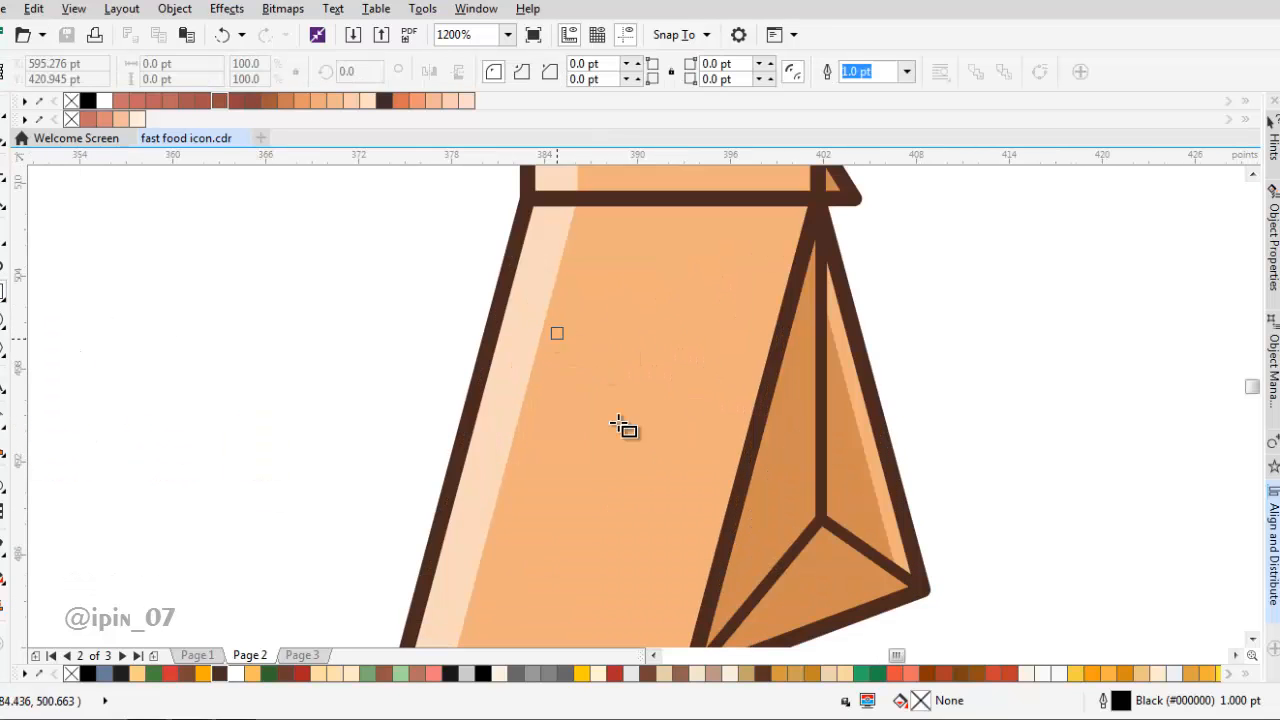
{"action": "left_click_drag", "start_coordinate": [551, 327], "coordinate": [699, 432]}
{"action": "left_click_drag", "start_coordinate": [654, 383], "coordinate": [640, 417]}
{"action": "left_click", "coordinate": [627, 357]}
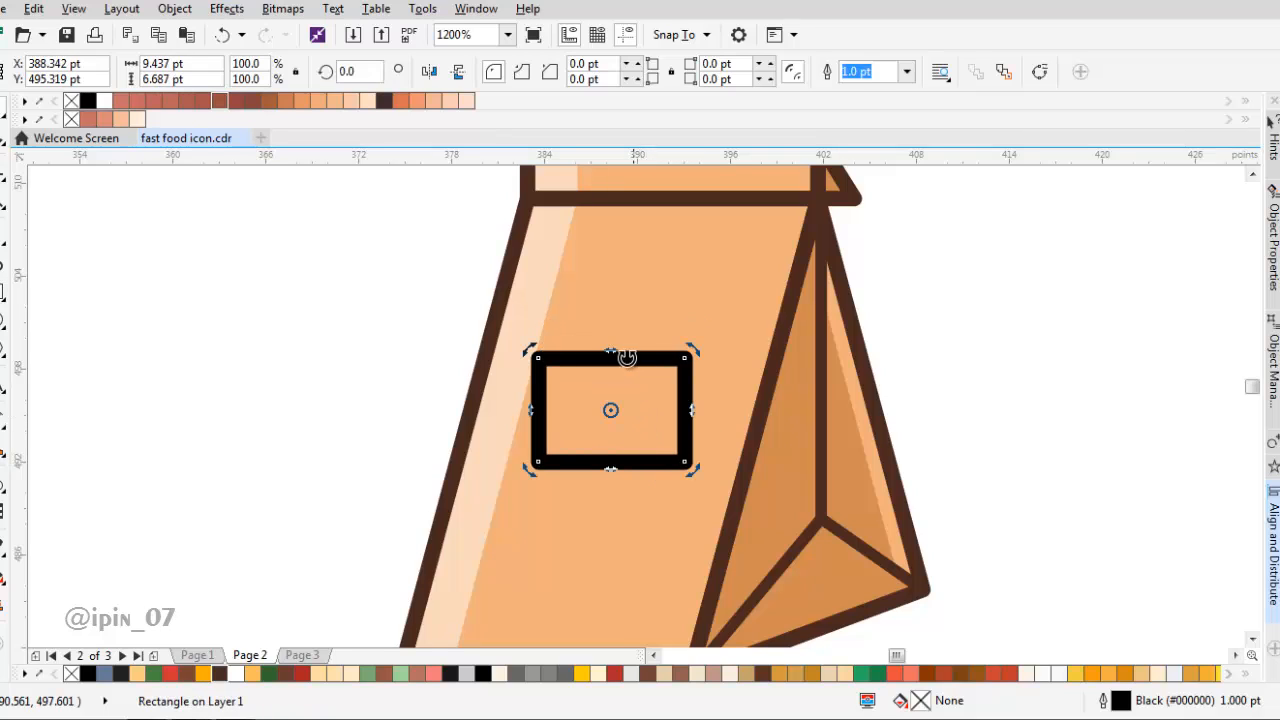
{"action": "left_click_drag", "start_coordinate": [614, 349], "coordinate": [642, 350]}
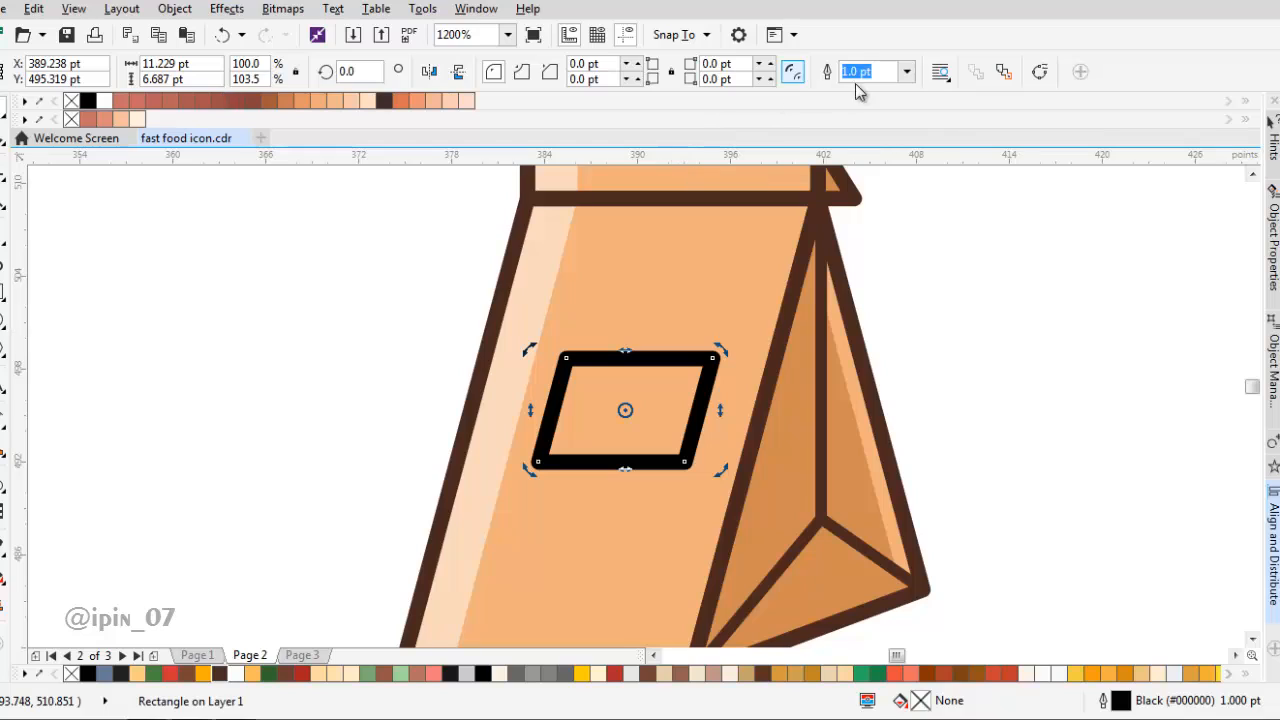
Set the label's outline width to 0.5 pt and colour it with the bag's dark brown outline colour, #4A2A21
{"action": "left_click", "coordinate": [906, 71]}
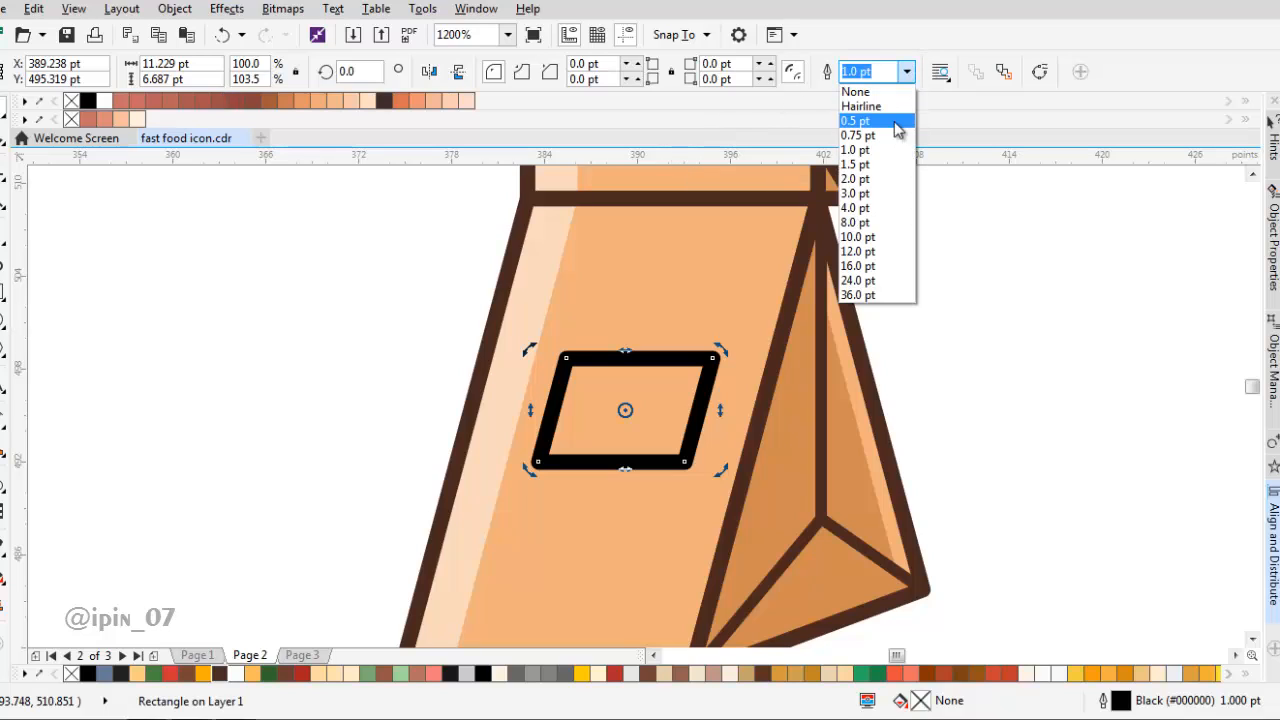
{"action": "left_click", "coordinate": [898, 121]}
{"action": "left_click", "coordinate": [2, 560]}
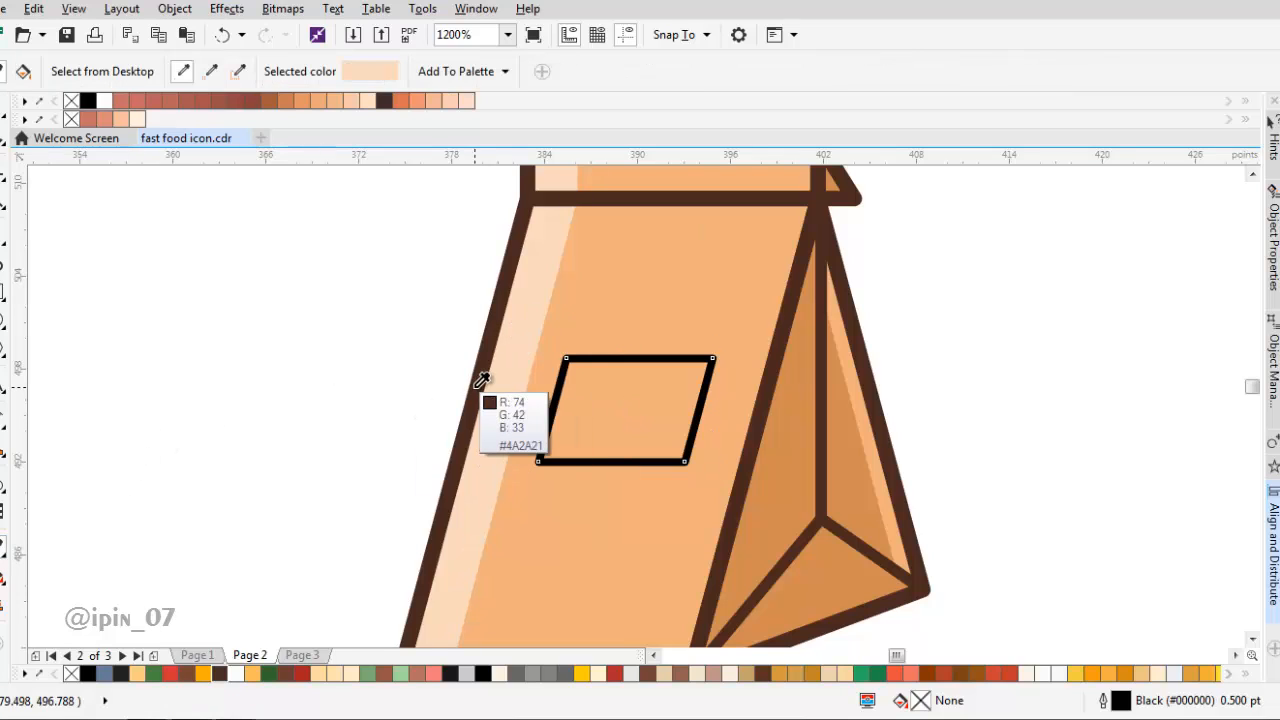
{"action": "left_click", "coordinate": [486, 386]}
{"action": "left_click", "coordinate": [583, 358]}
{"action": "key", "text": "space"}
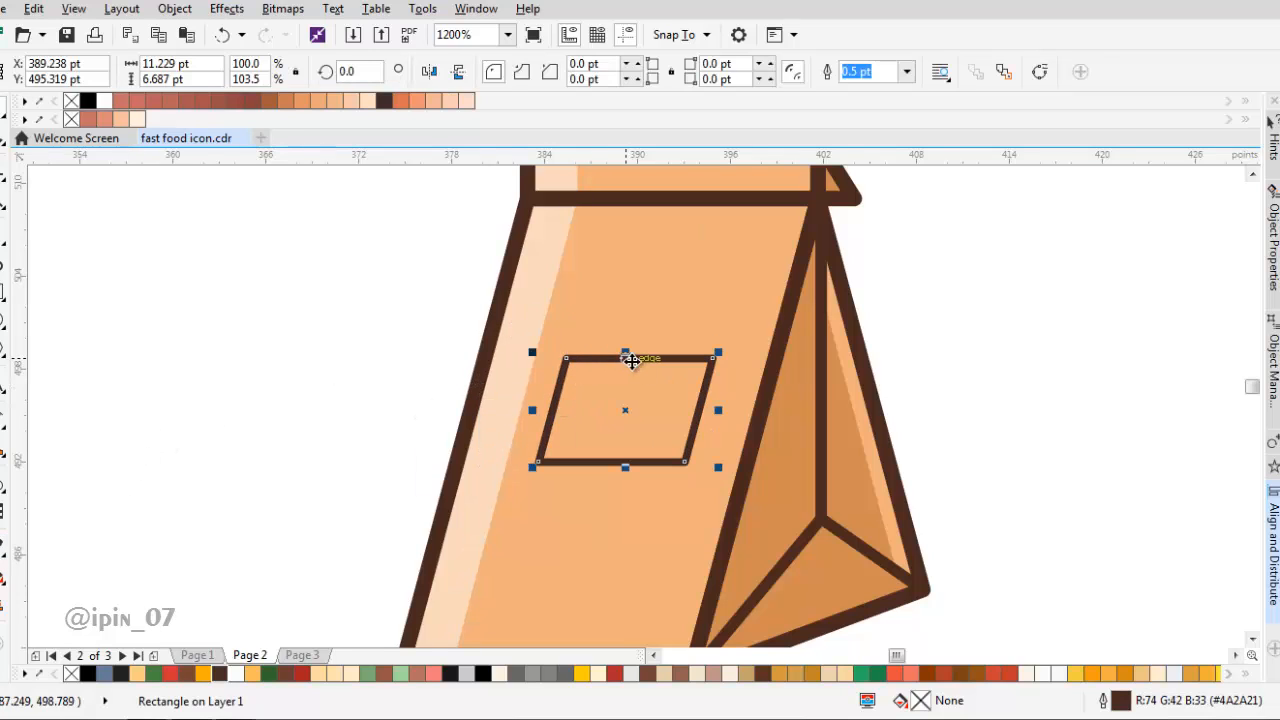
Move the label horizontally on the front panel to about X 388.5 pt
{"action": "left_click", "coordinate": [740, 300], "text": "shift"}
{"action": "left_click_drag", "start_coordinate": [740, 300], "coordinate": [674, 303]}
{"action": "scroll", "coordinate": [605, 381], "scroll_direction": "up", "scroll_amount": 1}
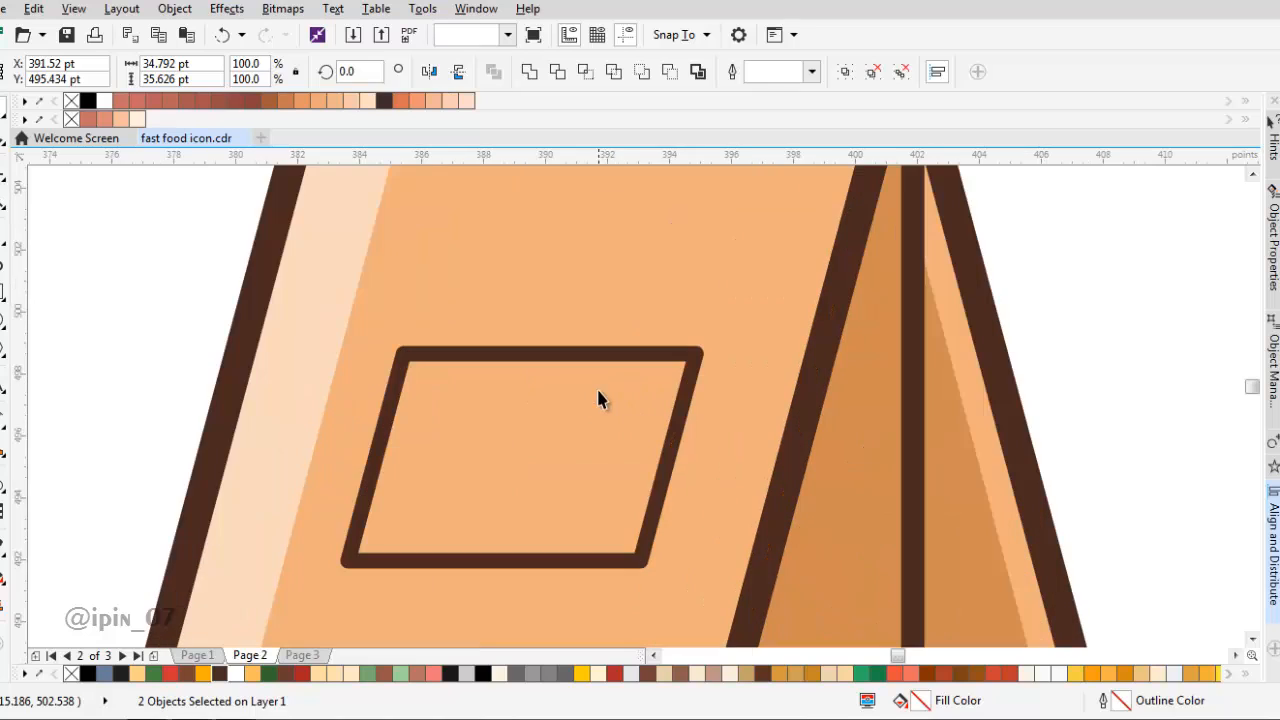
{"action": "left_click_drag", "start_coordinate": [597, 390], "coordinate": [576, 398]}
{"action": "scroll", "coordinate": [576, 398], "scroll_direction": "down", "scroll_amount": 6}
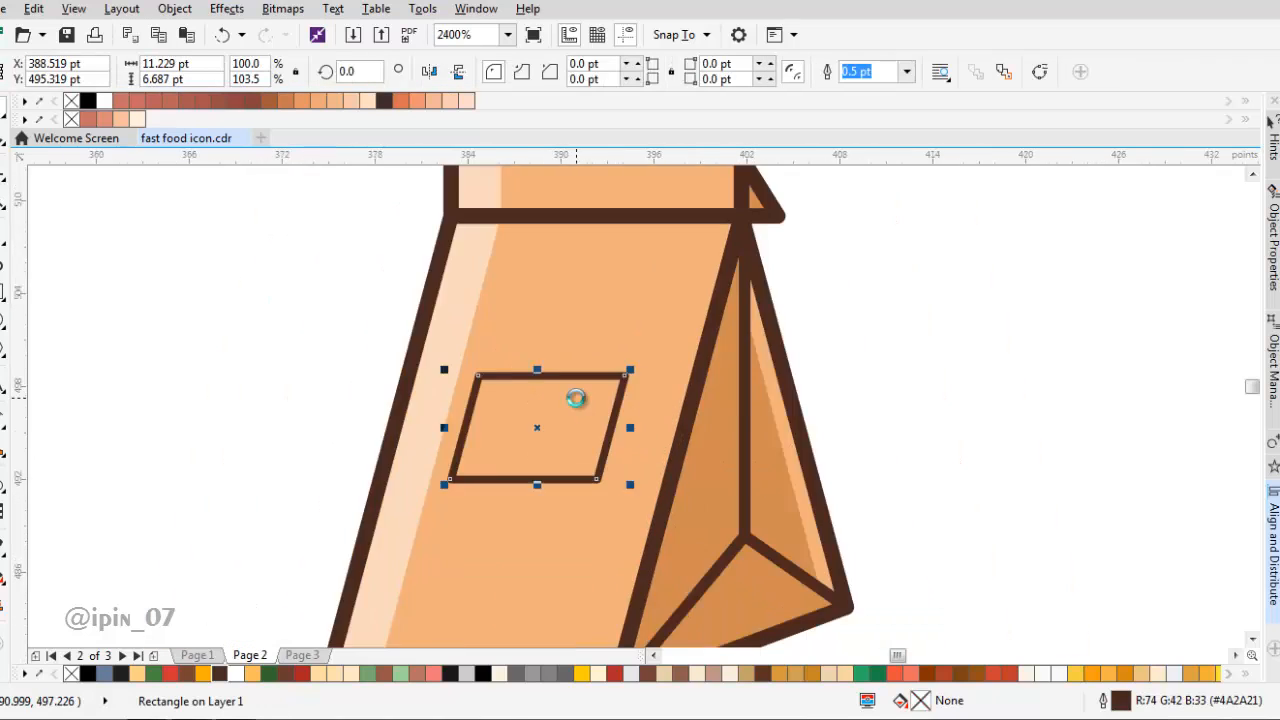
{"action": "left_click", "coordinate": [729, 371]}
Enlarge the label about its centre to about 14.7 pt wide and 7.4 pt tall
{"action": "scroll", "coordinate": [580, 400], "scroll_direction": "up", "scroll_amount": 4}
{"action": "left_click", "coordinate": [615, 389]}
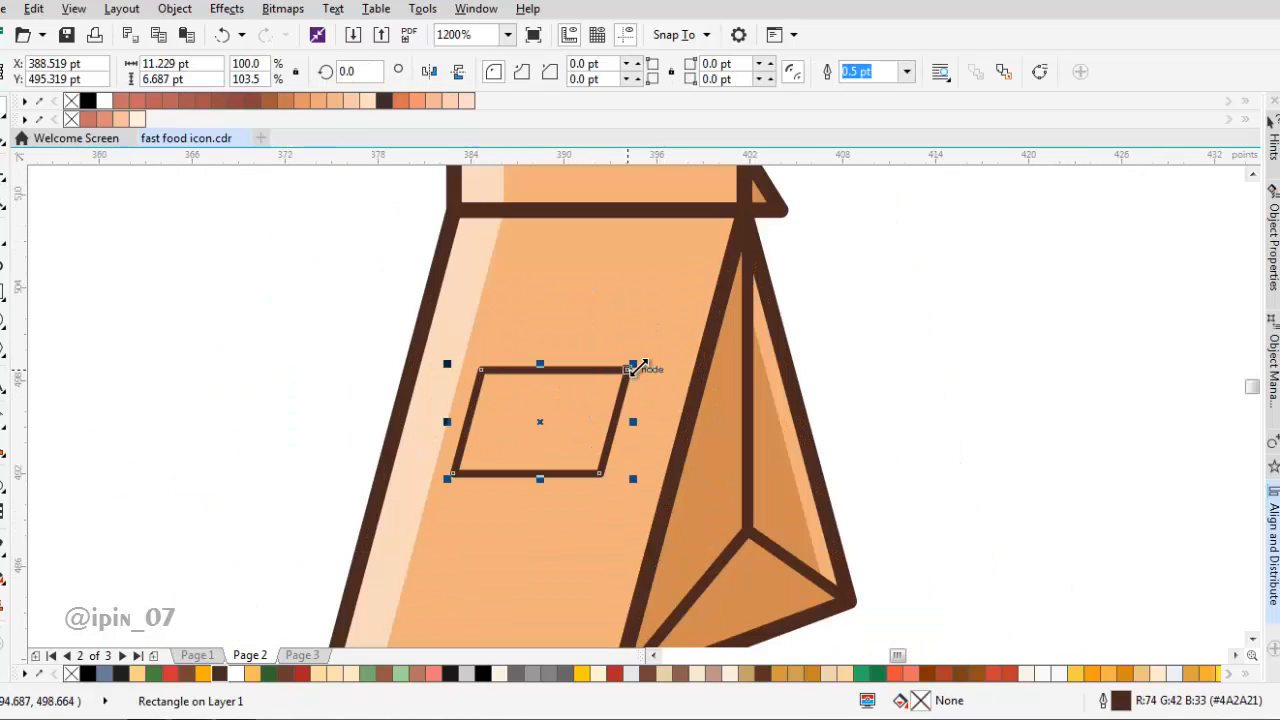
{"action": "left_click_drag", "start_coordinate": [643, 366], "coordinate": [645, 358]}
{"action": "scroll", "coordinate": [646, 421], "scroll_direction": "up", "scroll_amount": 2}
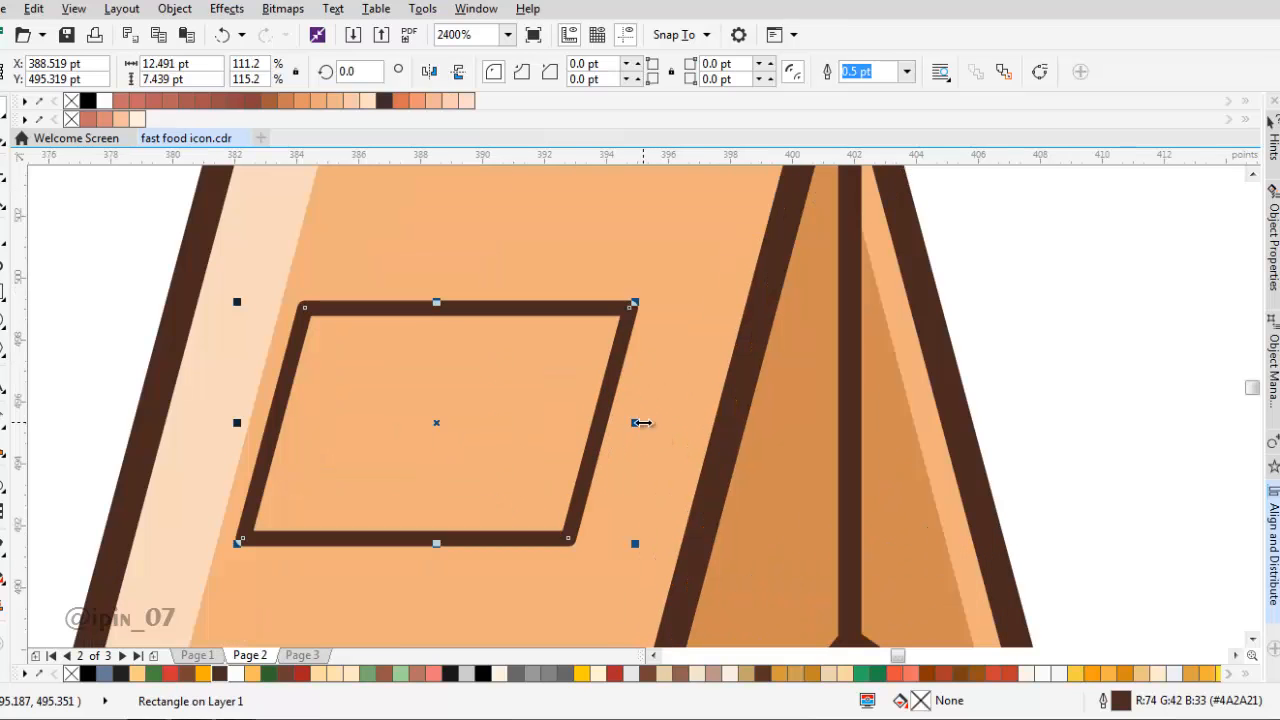
{"action": "mouse_move", "coordinate": [643, 423]}
{"action": "left_mouse_down"}
{"action": "mouse_move", "coordinate": [671, 426]}
{"action": "mouse_move", "coordinate": [657, 423]}
{"action": "left_mouse_up"}
{"action": "scroll", "coordinate": [623, 409], "scroll_direction": "down", "scroll_amount": 5}
{"action": "scroll", "coordinate": [568, 410], "scroll_direction": "up", "scroll_amount": 3}
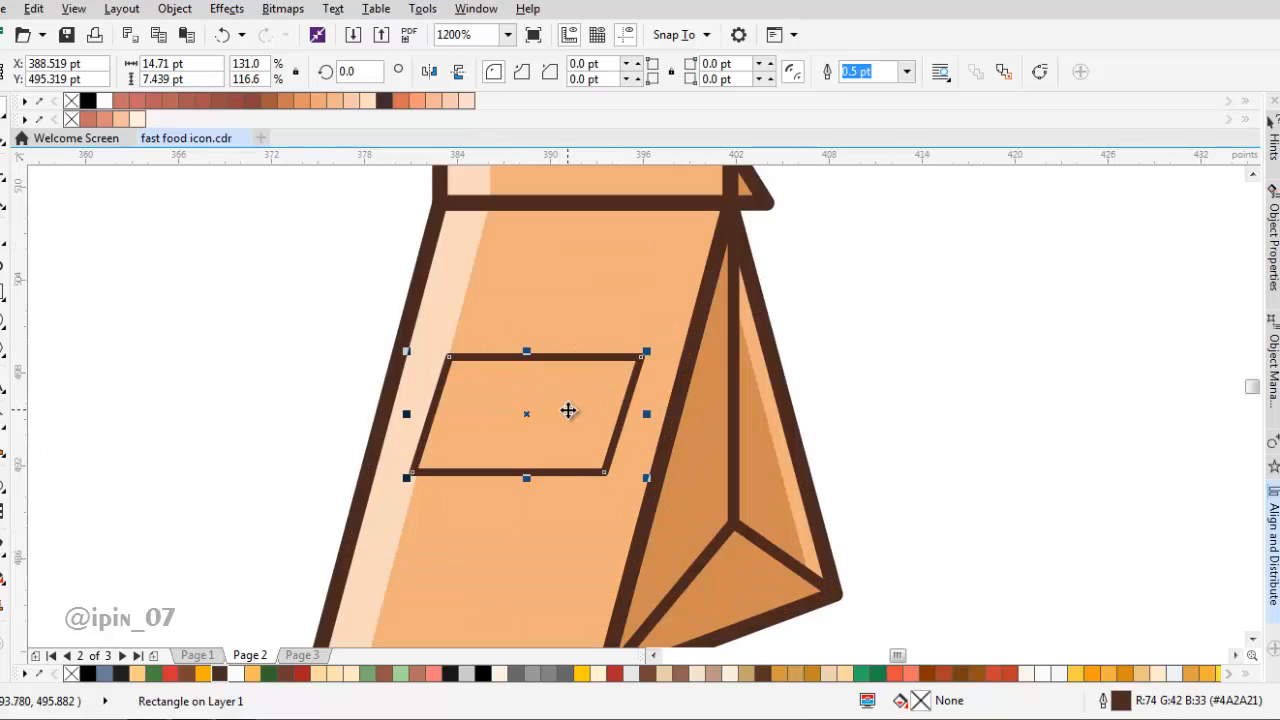
Fine-tune the label's horizontal skew to about 14.5 pt overall width so its sides follow the front panel's edges
{"action": "left_click", "coordinate": [568, 410]}
{"action": "scroll", "coordinate": [514, 480], "scroll_direction": "up", "scroll_amount": 2}
{"action": "mouse_move", "coordinate": [516, 482]}
{"action": "left_mouse_down"}
{"action": "mouse_move", "coordinate": [531, 487]}
{"action": "mouse_move", "coordinate": [514, 483]}
{"action": "left_mouse_up"}
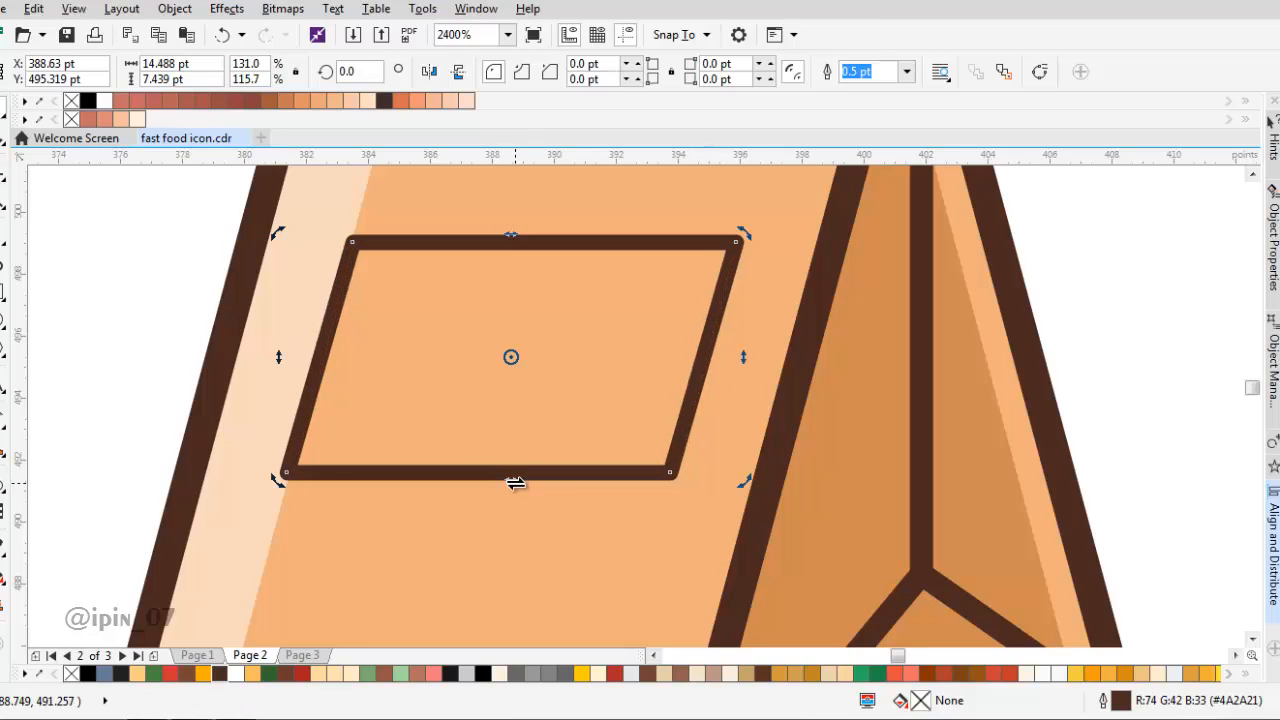
{"action": "scroll", "coordinate": [565, 429], "scroll_direction": "down", "scroll_amount": 4}
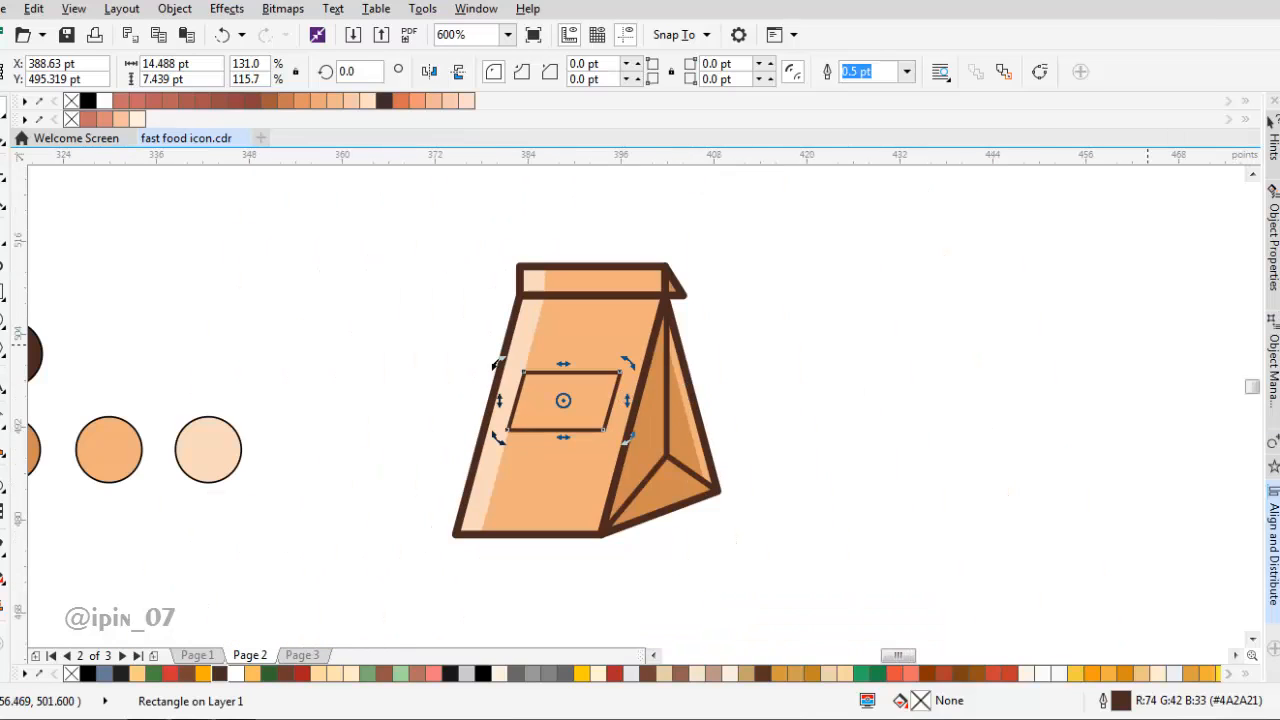
Fill the label with light grey #E6E6E6 and save the file
{"action": "left_click", "coordinate": [1279, 400]}
{"action": "left_click", "coordinate": [775, 311]}
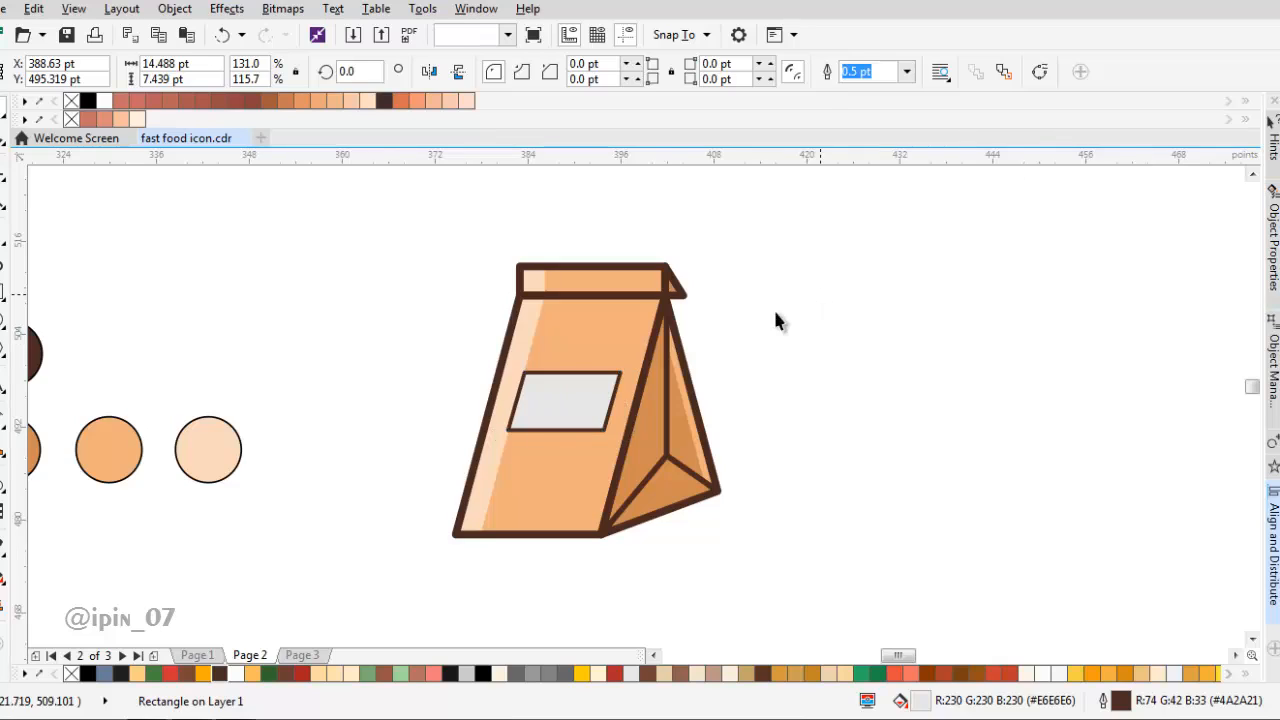
{"action": "scroll", "coordinate": [720, 354], "scroll_direction": "down", "scroll_amount": 1}
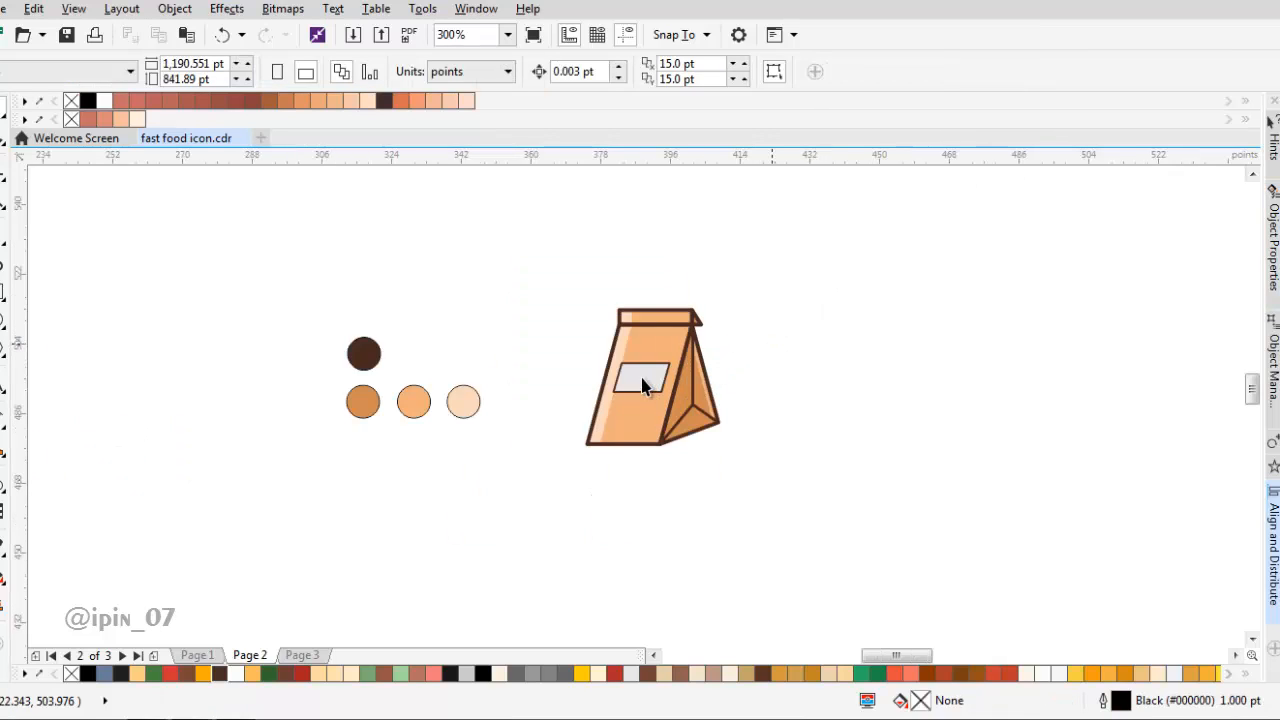
{"action": "key", "text": "Tab"}
{"action": "left_click", "coordinate": [780, 305]}
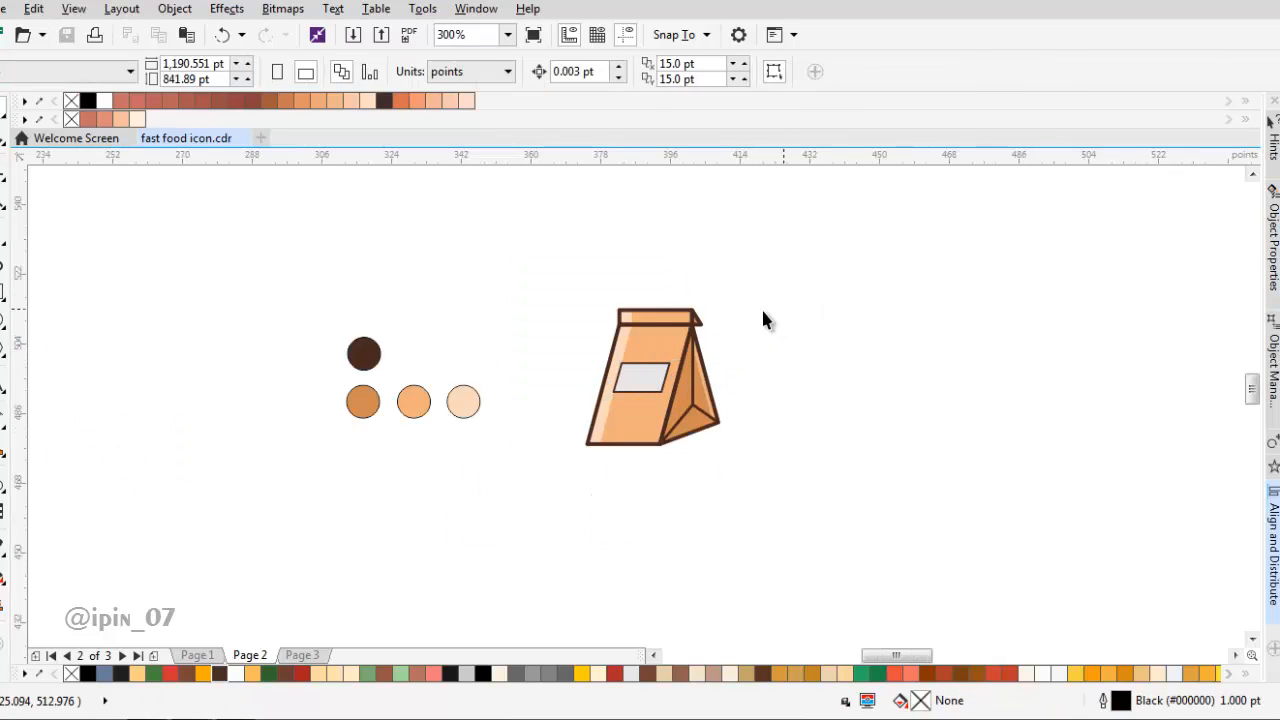
{"action": "key", "text": "ctrl+s"}
Draw a shadow ellipse behind the bag's base, about 41 pt wide and 15 pt tall, tilted about 6.6°
{"action": "scroll", "coordinate": [615, 403], "scroll_direction": "up", "scroll_amount": 2}
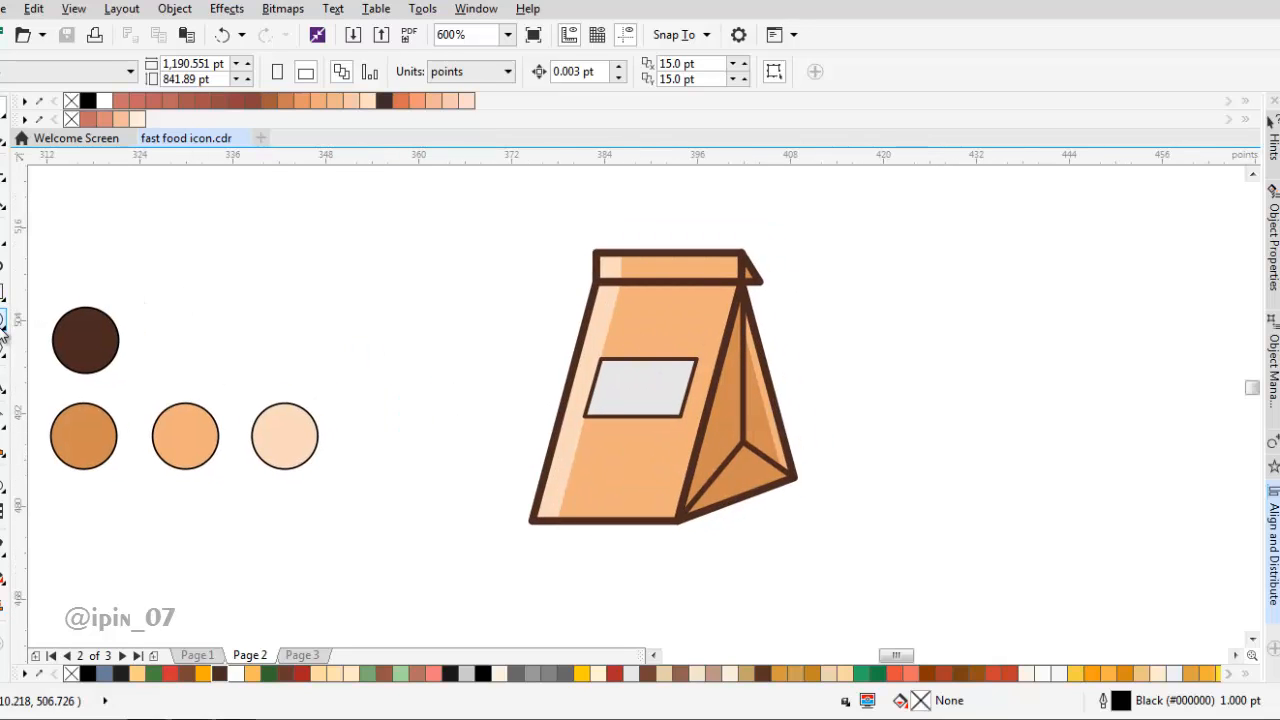
{"action": "left_click_drag", "start_coordinate": [667, 523], "coordinate": [627, 449]}
{"action": "key", "text": "F7"}
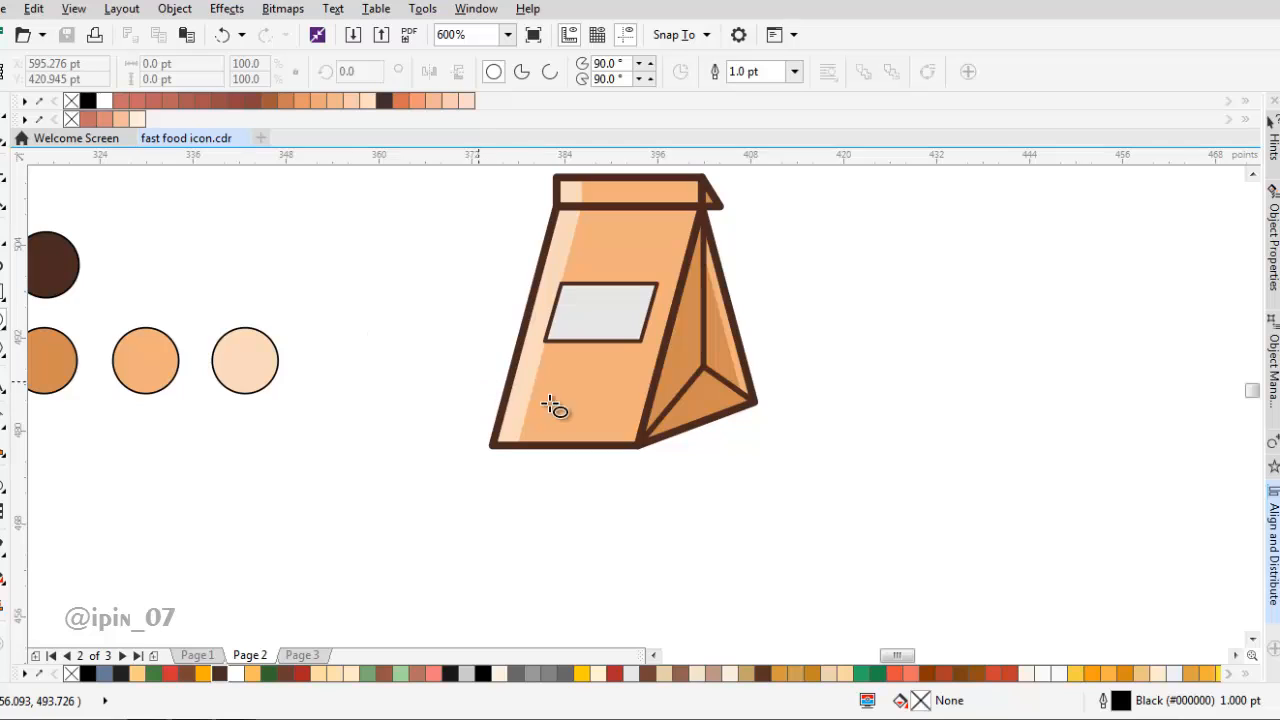
{"action": "left_click_drag", "start_coordinate": [494, 348], "coordinate": [890, 460]}
{"action": "left_click_drag", "start_coordinate": [758, 452], "coordinate": [785, 462]}
{"action": "left_click", "coordinate": [800, 434]}
{"action": "left_click_drag", "start_coordinate": [932, 408], "coordinate": [842, 391]}
{"action": "left_click", "coordinate": [874, 391]}
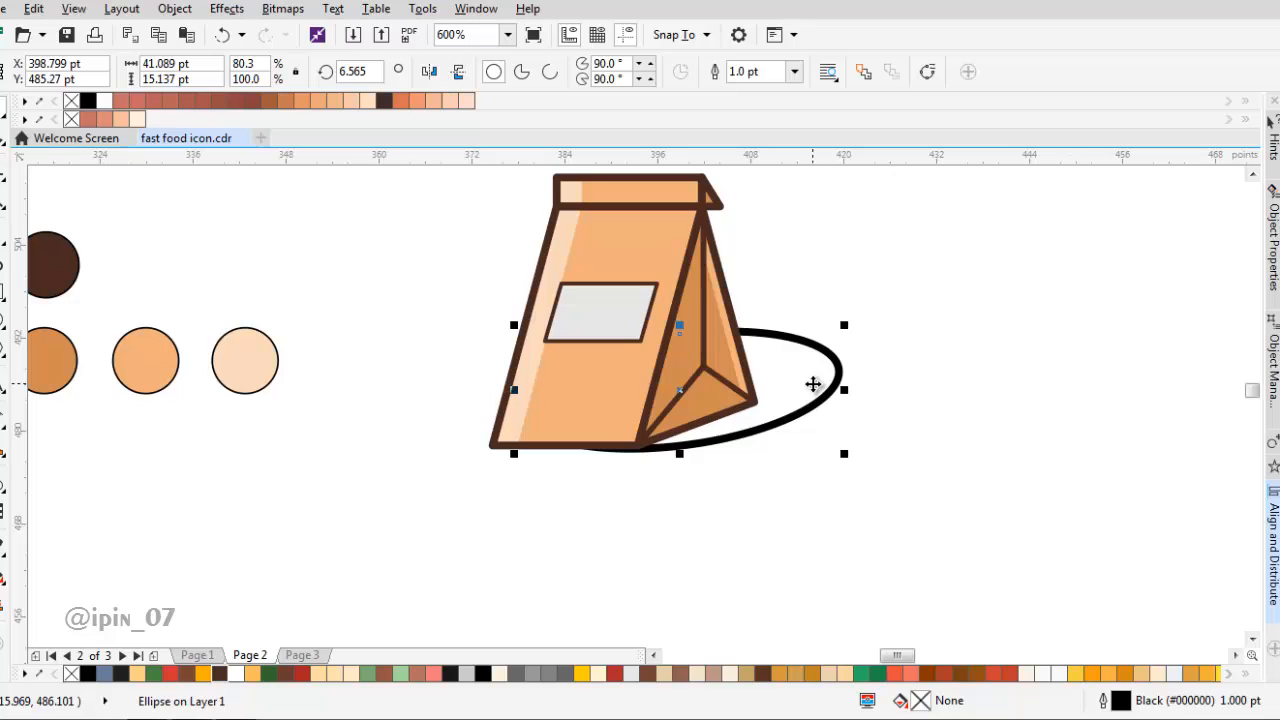
Fill the shadow ellipse with grey #B3B3B3 and remove its outline
{"action": "left_click", "coordinate": [1277, 208]}
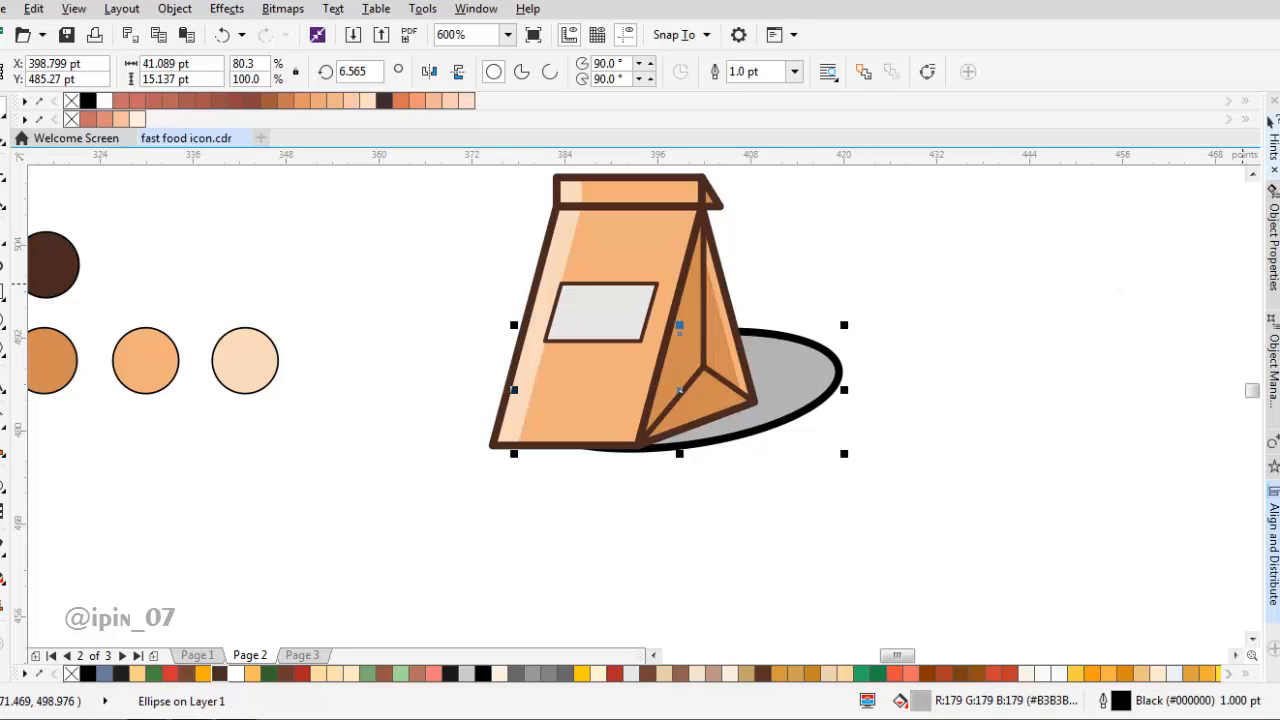
{"action": "right_click", "coordinate": [1277, 175]}
{"action": "left_click", "coordinate": [846, 342]}
Move the shadow ellipse slightly down and fine-tune its tilt to fit under the bag's base
{"action": "scroll", "coordinate": [783, 376], "scroll_direction": "down", "scroll_amount": 1}
{"action": "scroll", "coordinate": [783, 376], "scroll_direction": "up", "scroll_amount": 2}
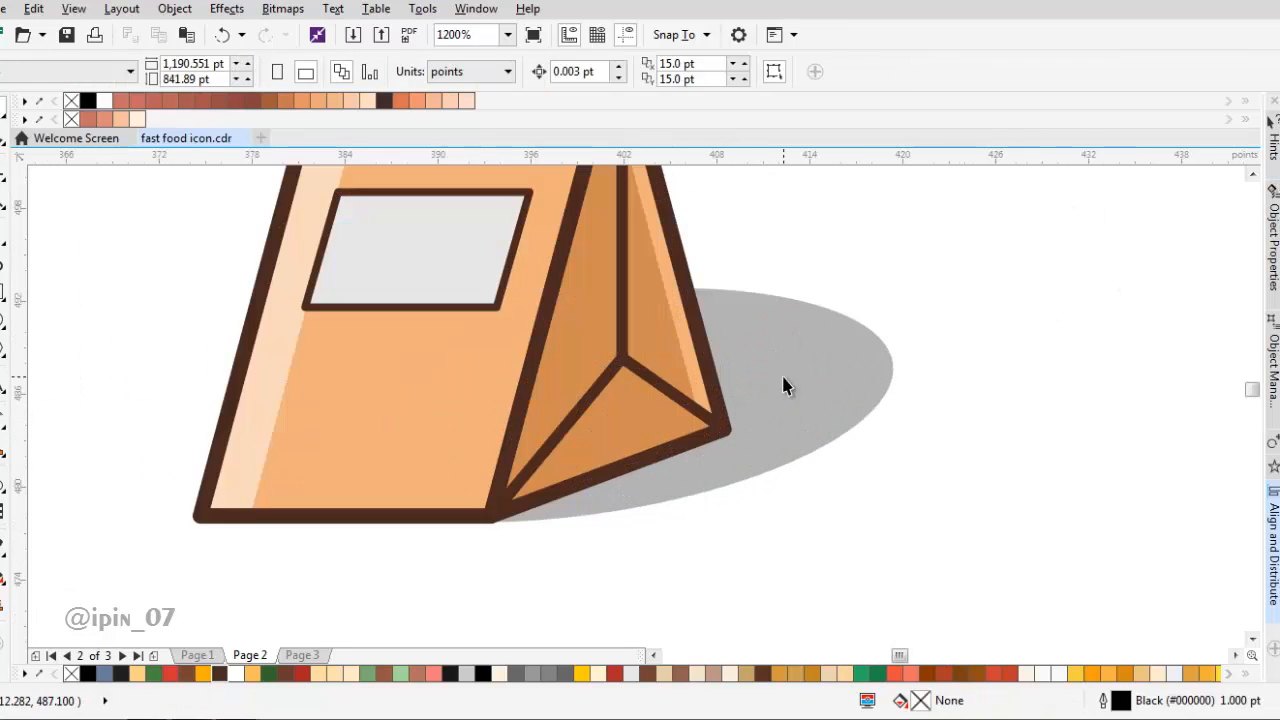
{"action": "left_click", "coordinate": [788, 408]}
{"action": "left_click_drag", "start_coordinate": [790, 410], "coordinate": [790, 429]}
{"action": "left_click", "coordinate": [791, 428]}
{"action": "left_click_drag", "start_coordinate": [895, 424], "coordinate": [905, 439]}
Group the bag, its label and the shadow ellipse together
{"action": "left_click_drag", "start_coordinate": [806, 442], "coordinate": [583, 214]}
{"action": "scroll", "coordinate": [752, 344], "scroll_direction": "down", "scroll_amount": 2}
{"action": "left_click", "coordinate": [808, 334]}
{"action": "key", "text": "ctrl+g"}
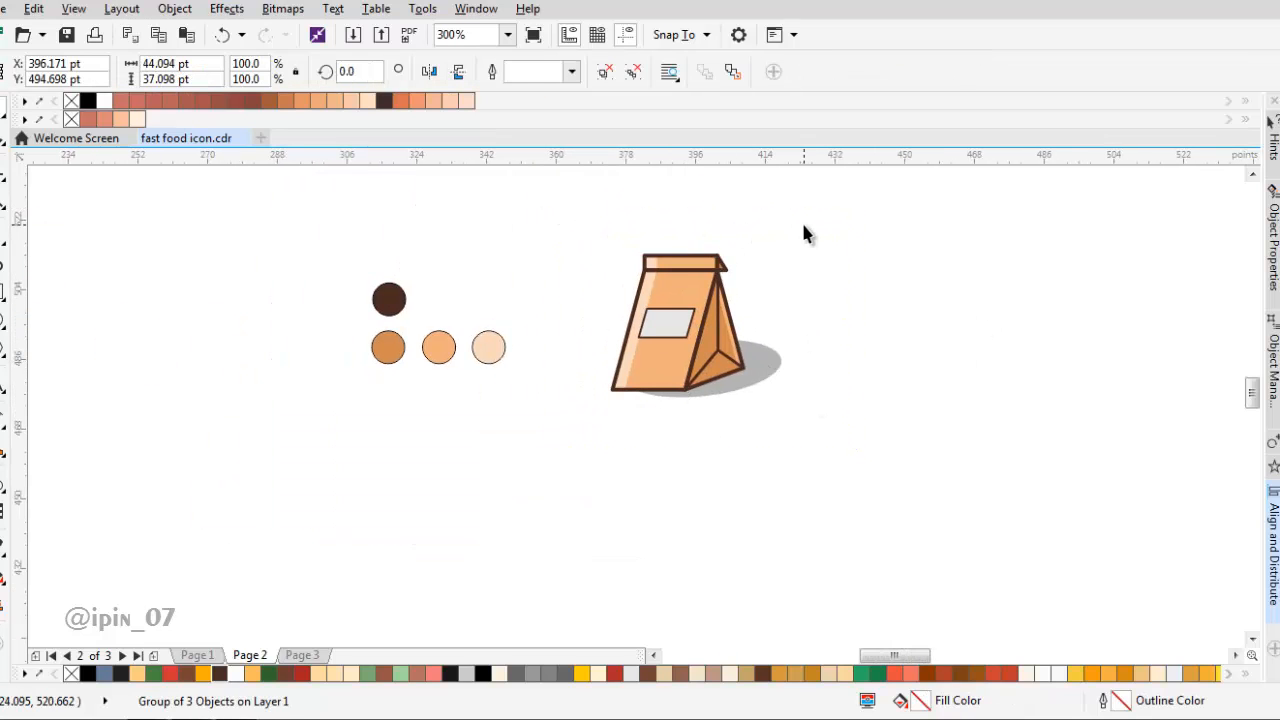